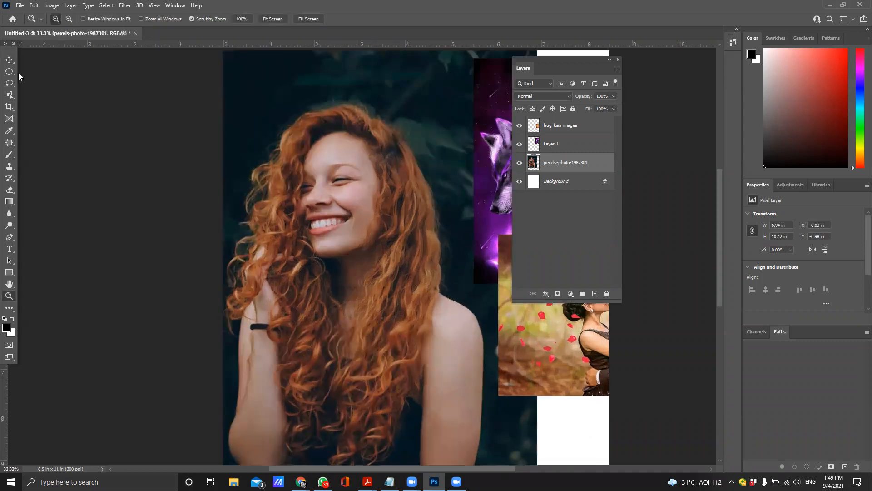
- Draw a freehand lasso selection around the red-haired woman's hair, arms and torso
click(9, 83)
click(54, 83)
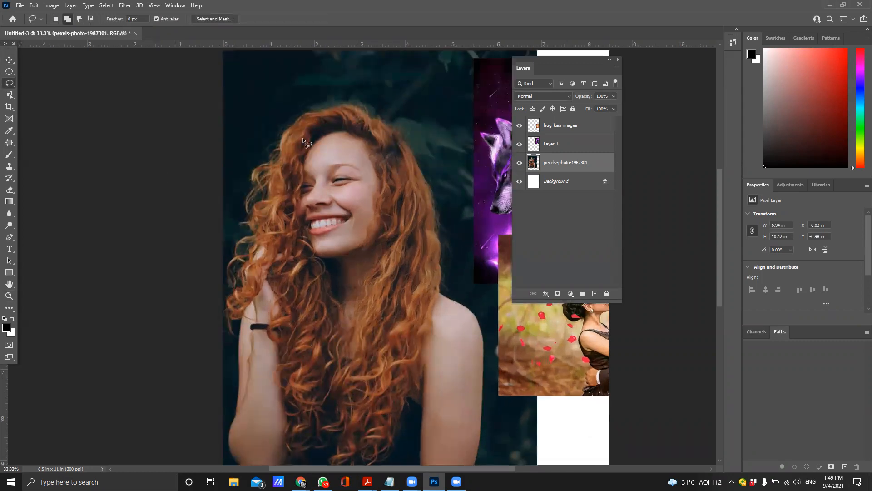
mouse_move(444, 294)
mouse_down()
mouse_move(433, 195)
mouse_move(393, 130)
mouse_up()
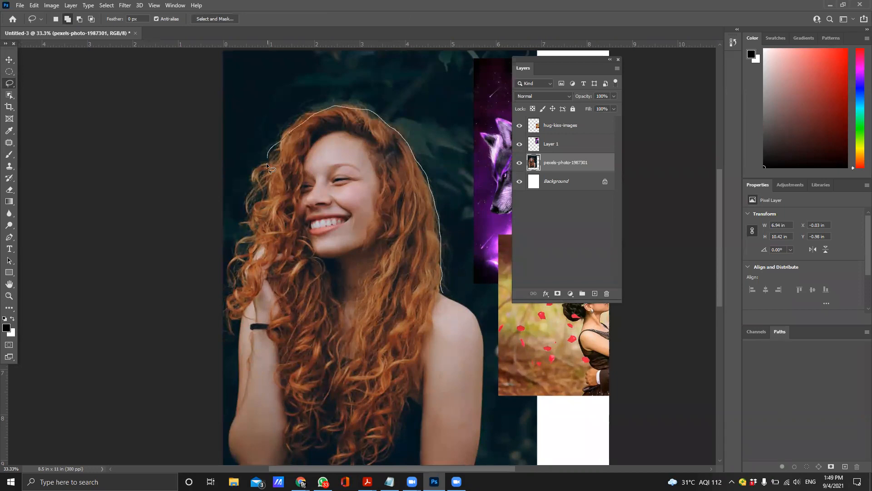
drag(246, 210, 230, 261)
drag(223, 310, 238, 333)
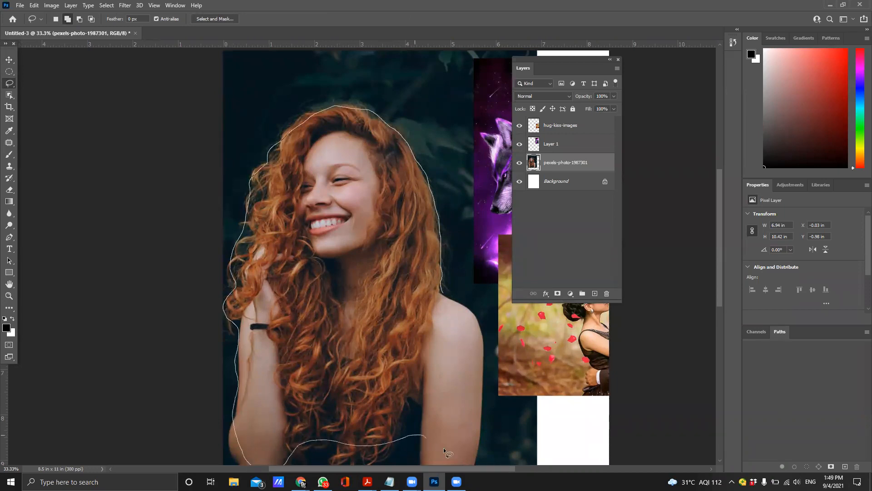
mouse_move(483, 410)
mouse_down()
mouse_move(489, 369)
mouse_move(482, 329)
mouse_move(444, 294)
mouse_up()
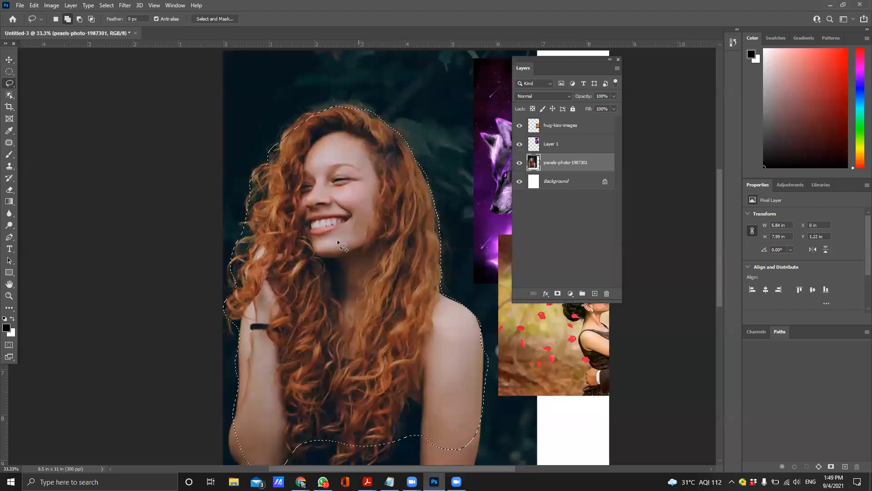
- Add the strip of background beside the woman's bent arm, out to the photo's edge, to the lasso selection
scroll(360, 279, down, 1)
scroll(360, 279, down, 1)
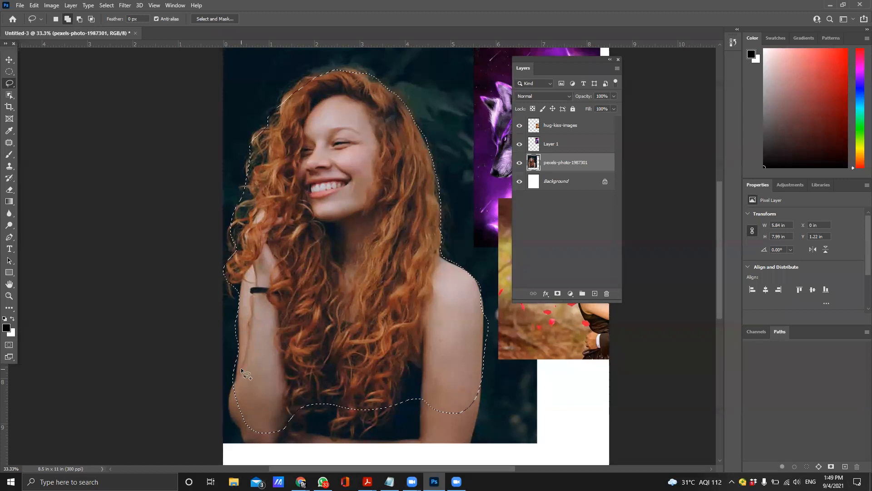
drag(222, 275, 240, 296)
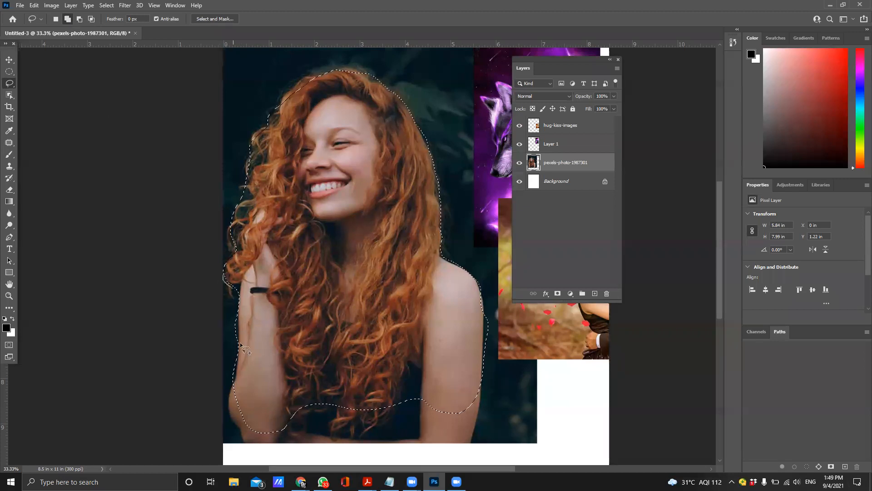
drag(217, 359, 225, 277)
- Deselect the woman's outline and restore it with Reselect, repeating both operations
key(ctrl+d)
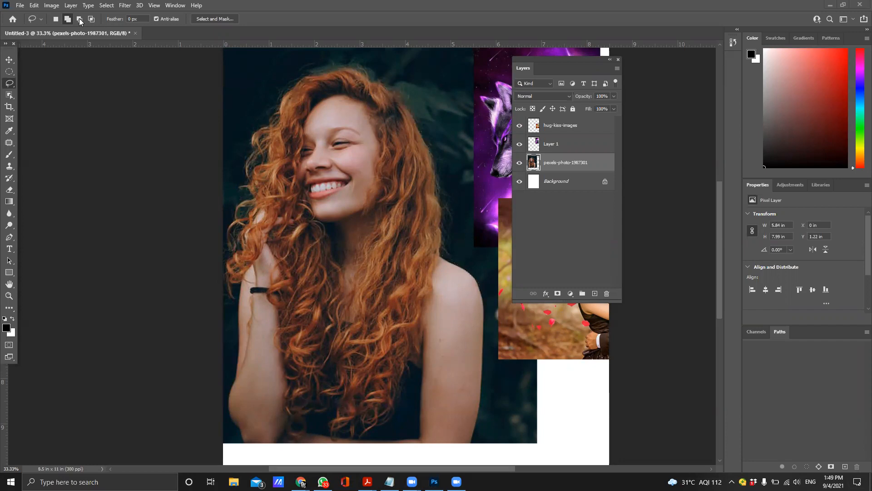
key(ctrl+shift+d)
key(ctrl+d)
key(ctrl+shift+d)
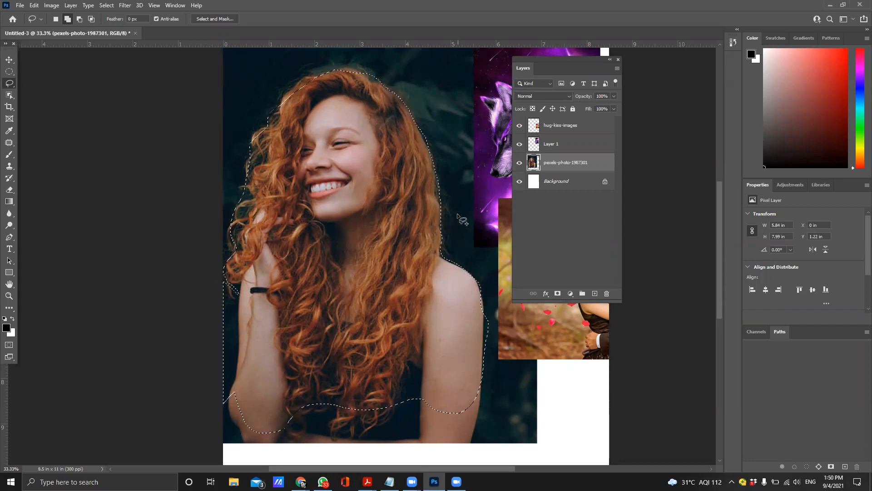
- Lasso a further area beside the woman's bare shoulder and deselect everything
scroll(485, 309, down, 2)
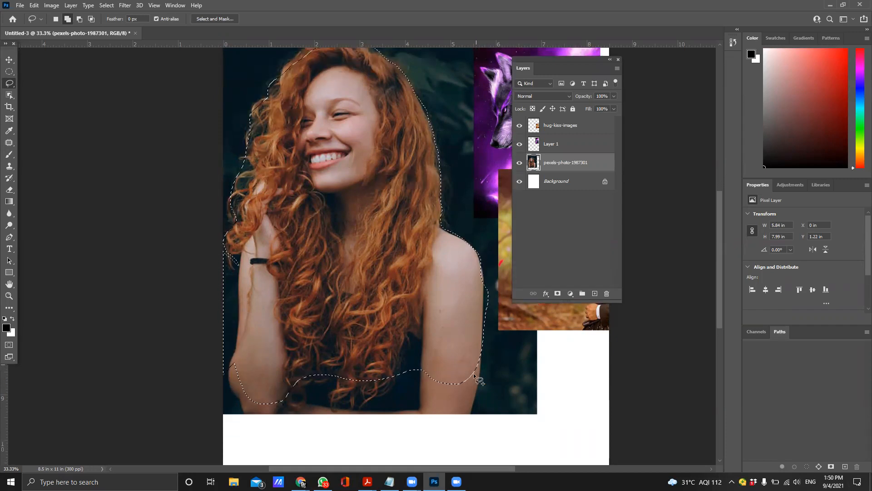
mouse_move(484, 221)
mouse_down()
mouse_move(460, 287)
mouse_move(484, 365)
mouse_move(530, 290)
mouse_move(503, 226)
mouse_move(484, 222)
mouse_up()
key(ctrl+d)
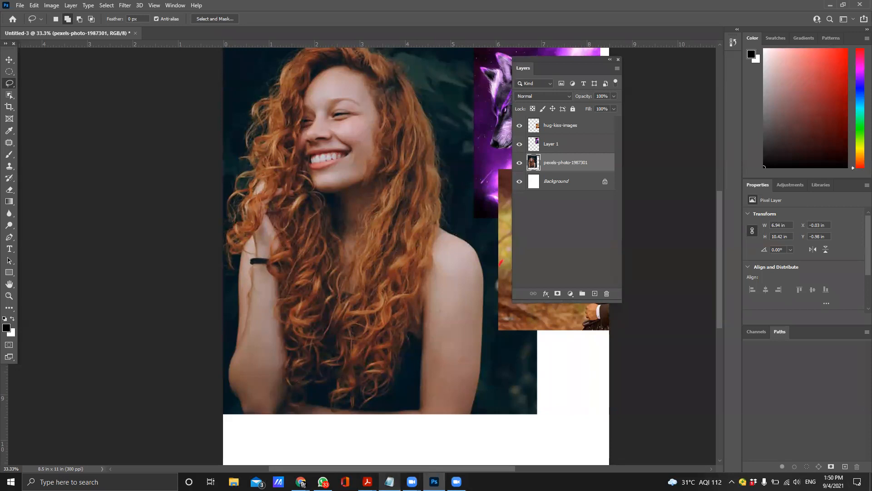
- Look at the deselect shortcut note in Notepad and return to the Photoshop document
click(390, 482)
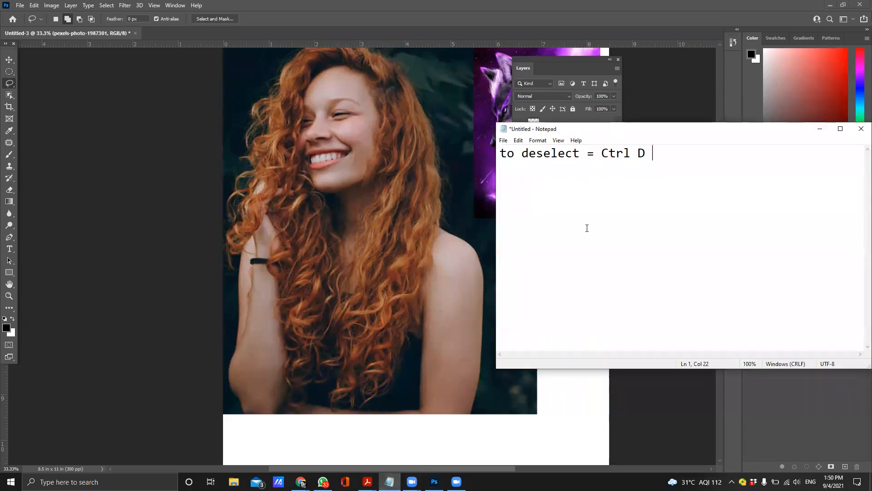
click(495, 171)
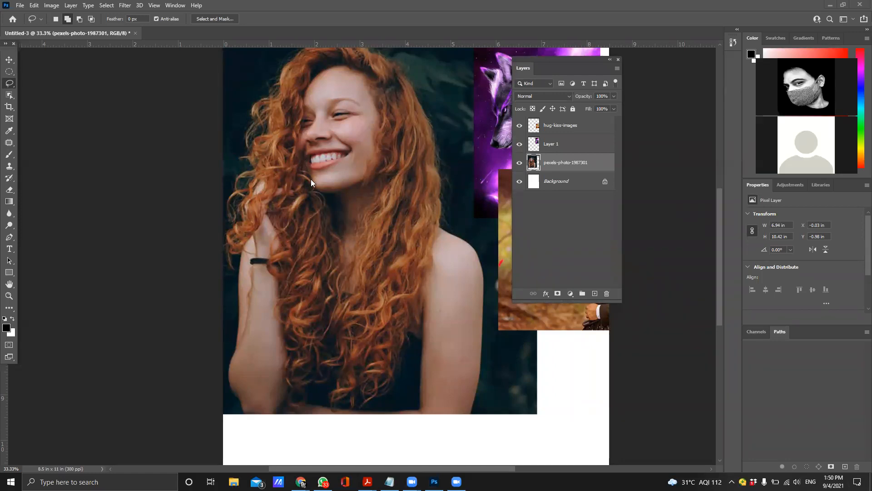
scroll(311, 179, up, 2)
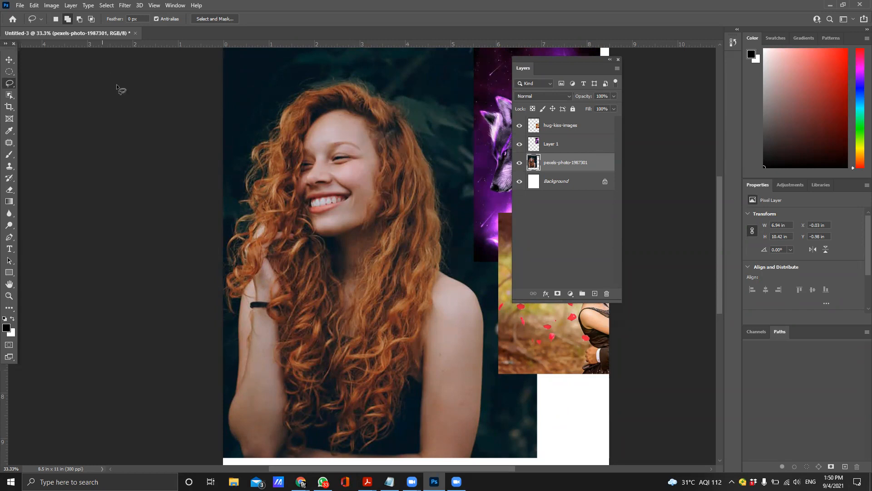
- Move the purple wolf image over the photo of the woman
click(10, 85)
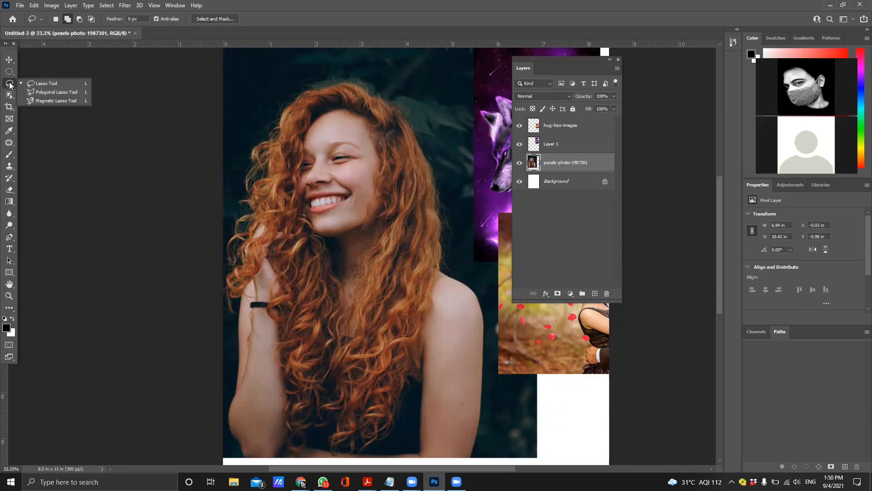
click(61, 94)
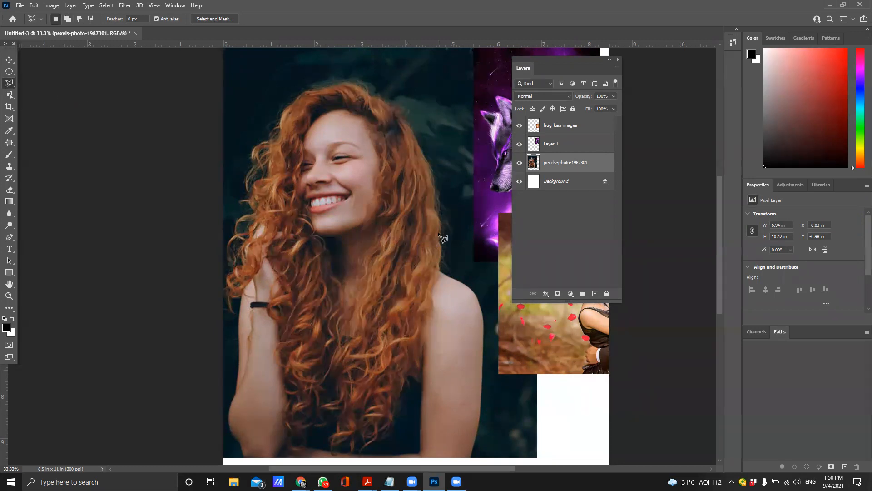
click(9, 60)
drag(486, 169, 294, 273)
drag(380, 190, 381, 198)
- Scale the wolf image up proportionally to 167.77% and shift it slightly down over the woman's photo
key(ctrl+t)
drag(408, 150, 507, 69)
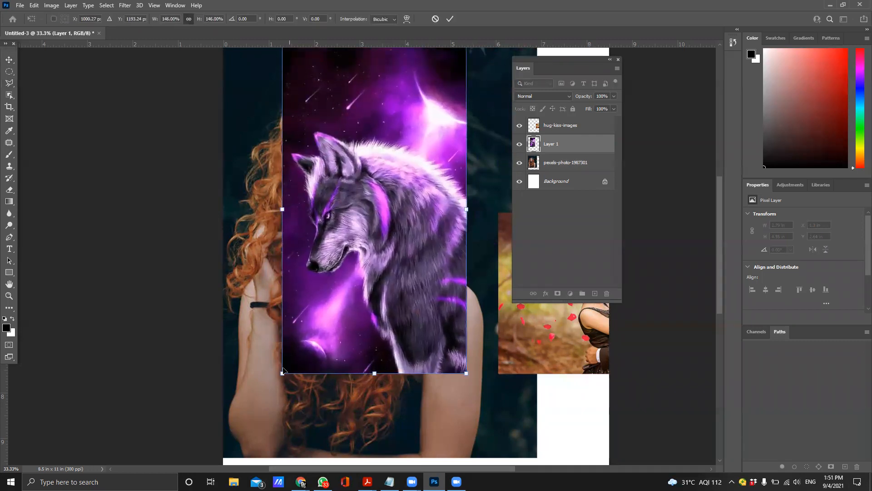
drag(281, 373, 255, 423)
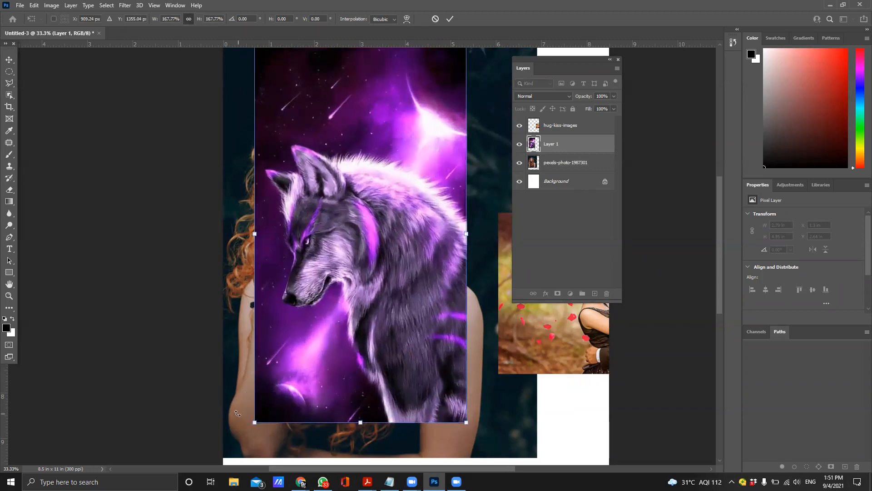
key(Return)
drag(382, 234, 384, 247)
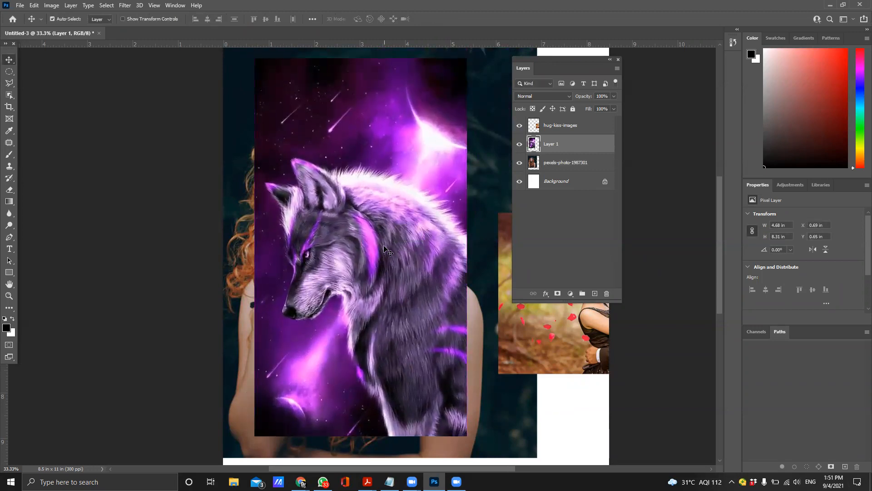
- Start a Polygonal Lasso outline at the wolf's nose and trace up the muzzle and forehead to the first ear tip
click(12, 87)
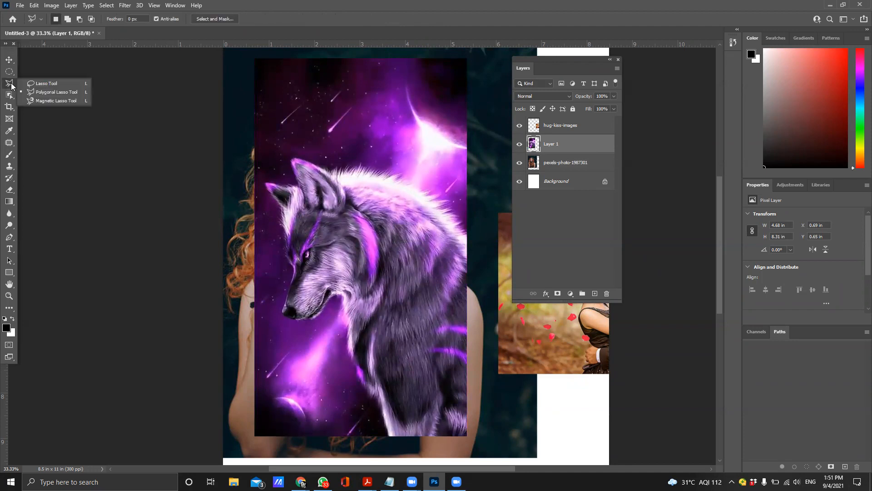
click(68, 93)
scroll(353, 269, down, 1)
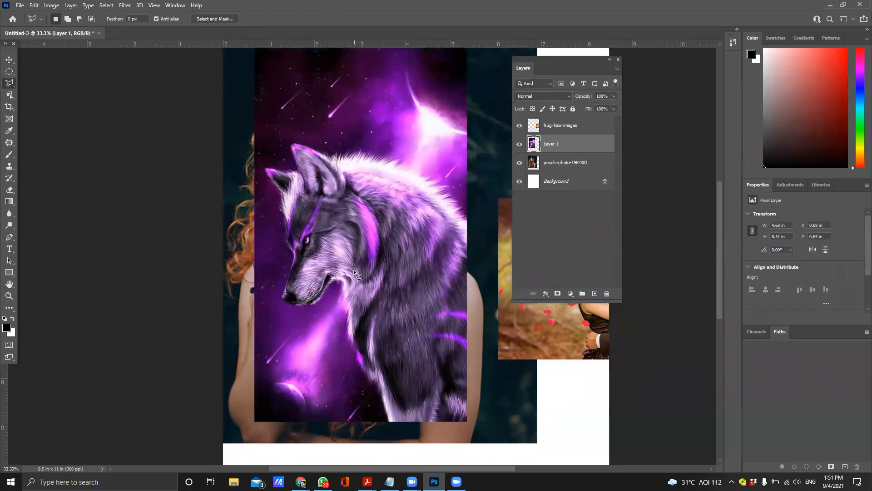
scroll(353, 269, up, 1)
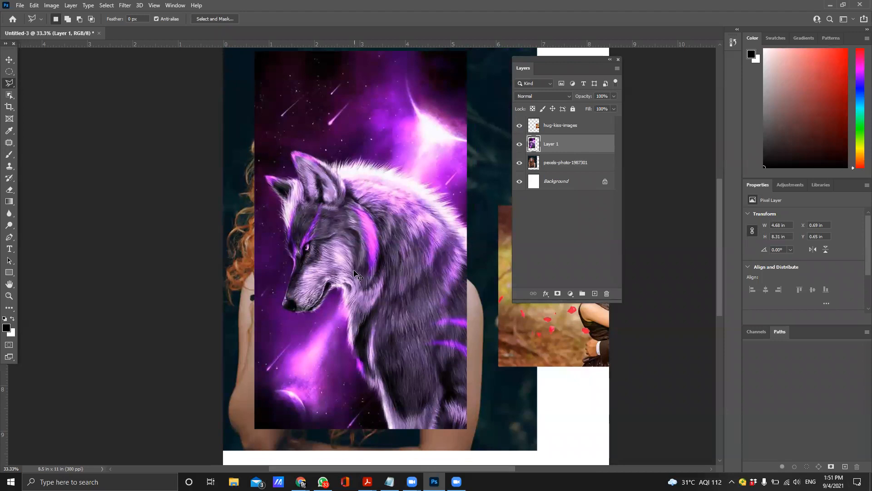
scroll(353, 270, up, 2)
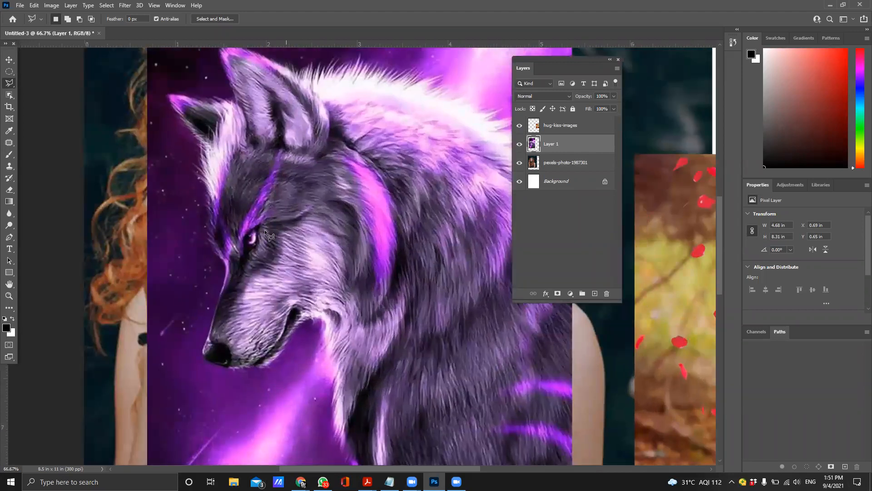
click(203, 352)
click(224, 261)
click(202, 144)
click(170, 94)
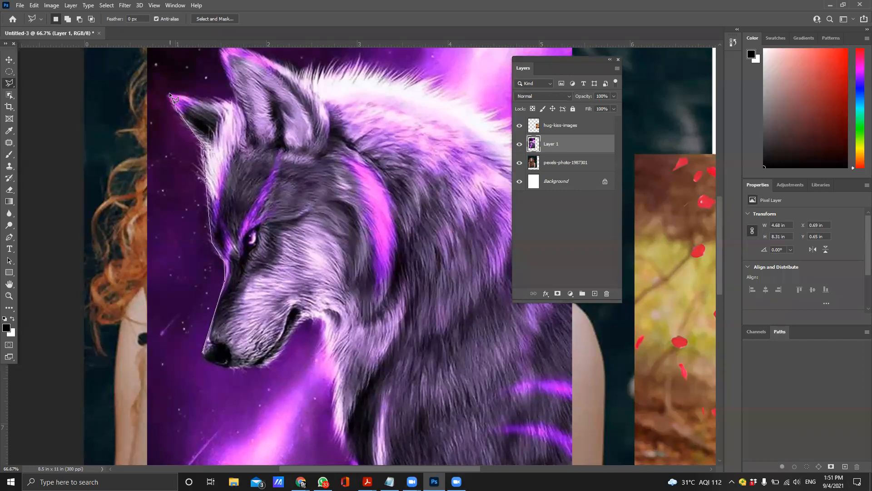
- Close the head outline around the ears, neck and jaw back to the nose, and set the lasso to add to the selection
click(236, 97)
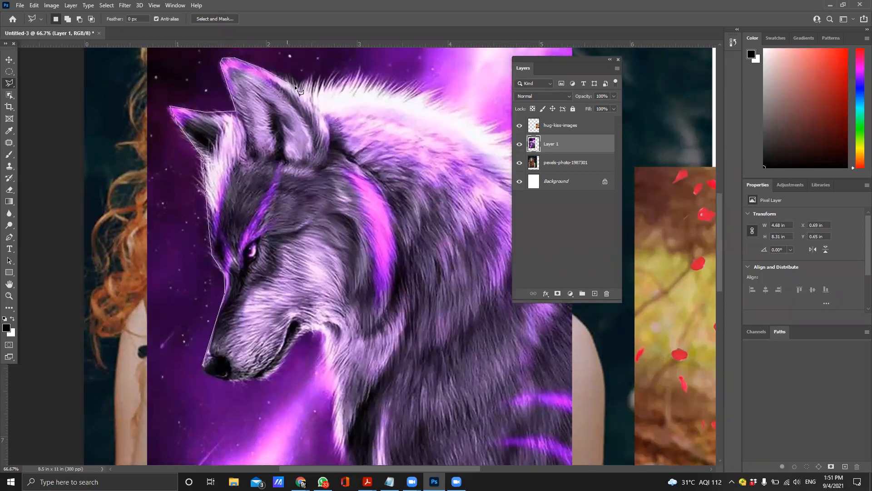
click(331, 147)
click(402, 262)
click(325, 342)
click(267, 381)
click(238, 383)
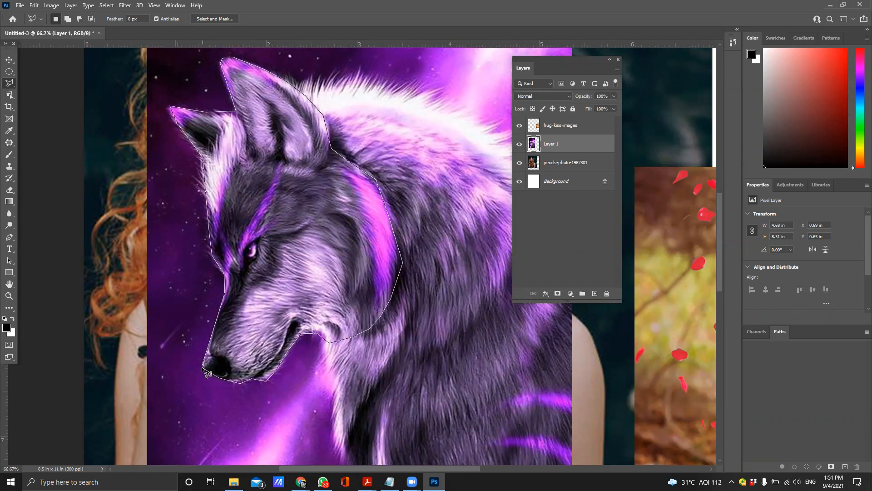
click(202, 364)
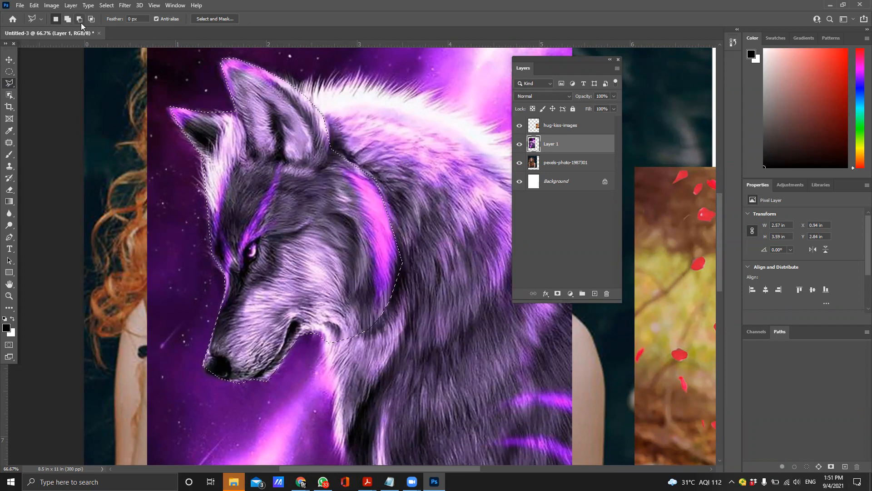
click(68, 20)
scroll(214, 301, right, 5)
click(129, 101)
click(148, 88)
click(203, 81)
click(240, 95)
click(272, 104)
click(364, 170)
click(405, 217)
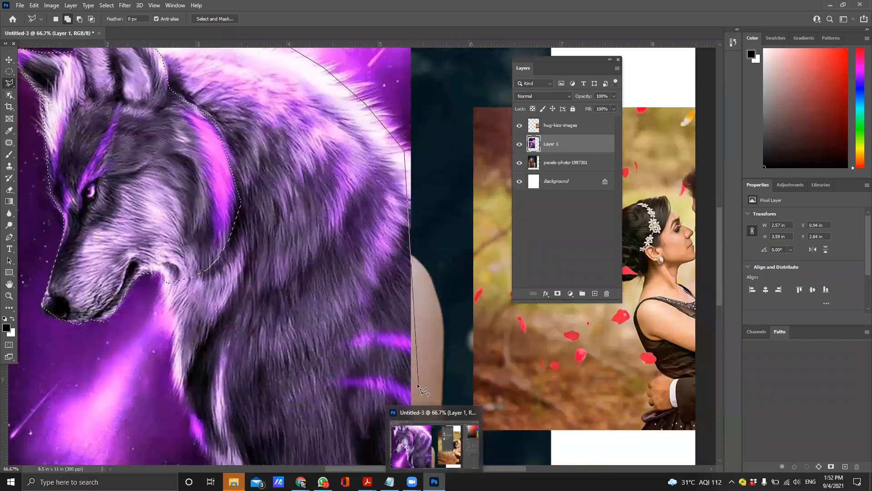
click(417, 383)
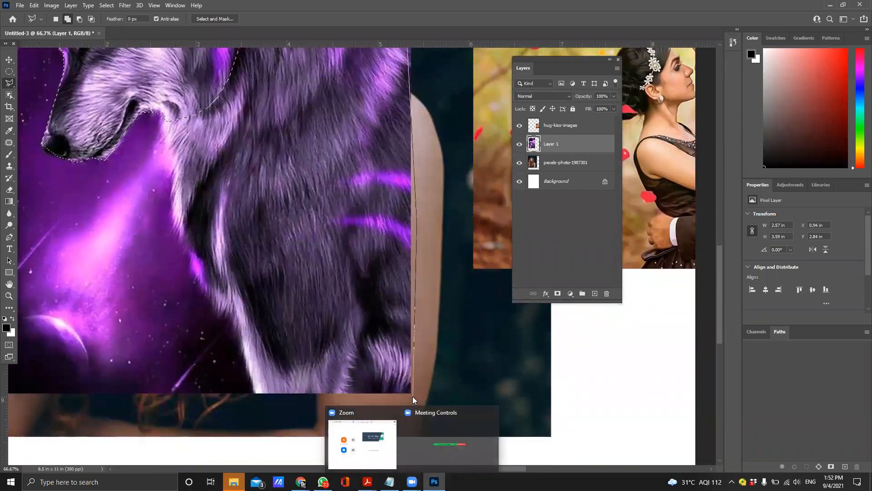
click(412, 397)
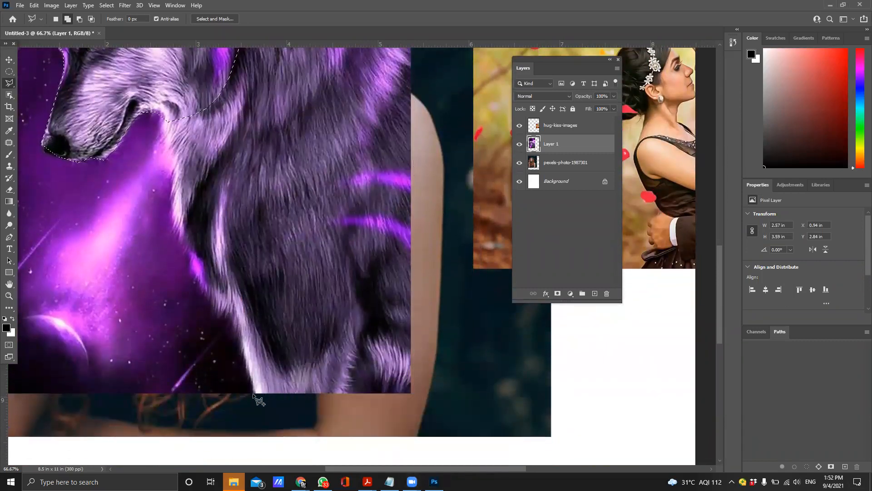
click(257, 401)
key(Escape)
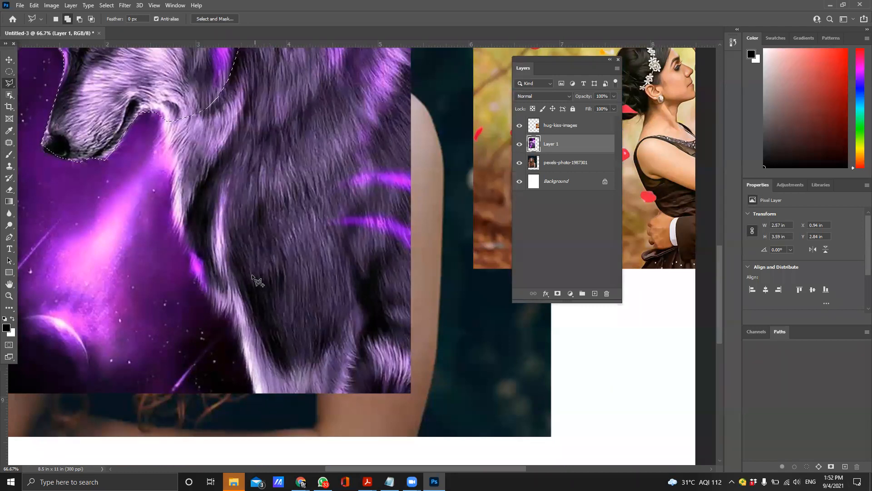
- Trace an additional Polygonal Lasso outline from the wolf's throat down its chest and front leg, and along the image's lower edge
scroll(257, 293, up, 5)
click(169, 160)
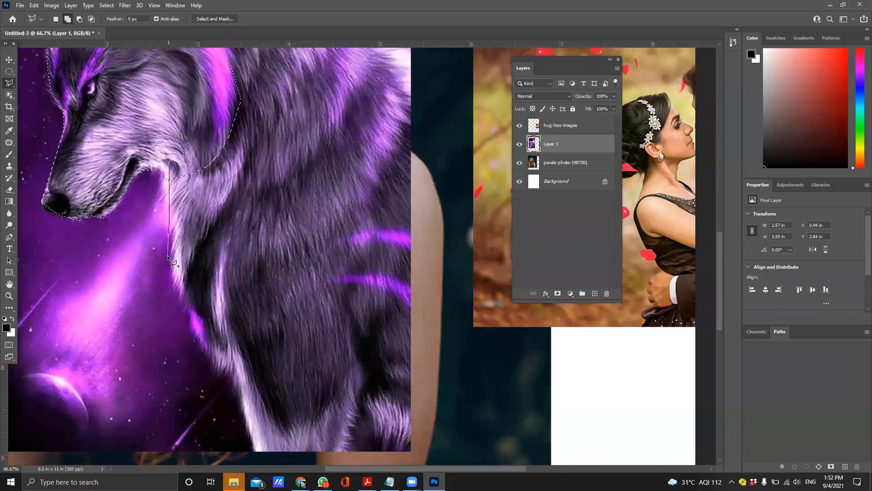
click(176, 298)
click(223, 374)
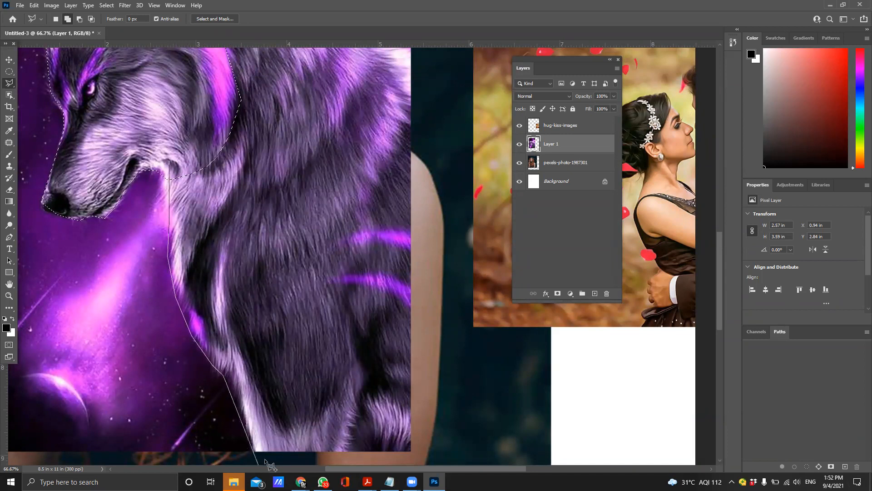
click(255, 452)
click(415, 452)
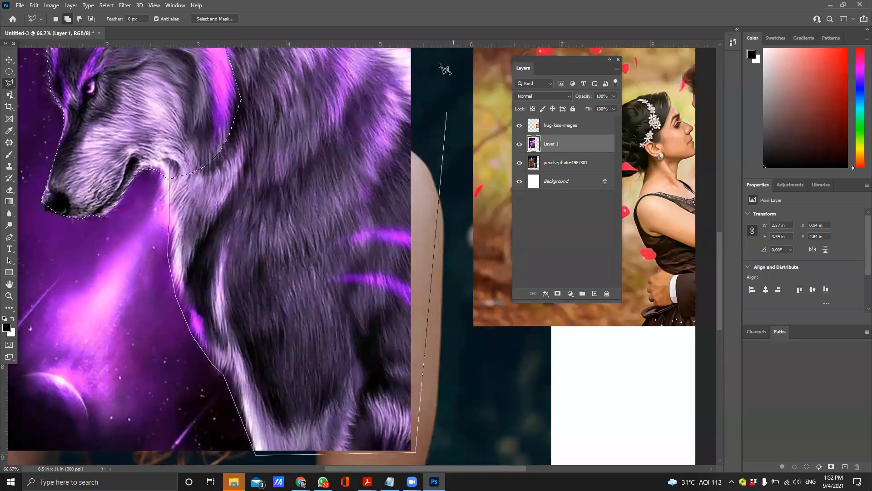
- Extend the added outline up past the image's edge, over the wolf's back to the ear, and close it at the throat
scroll(420, 201, up, 5)
click(419, 201)
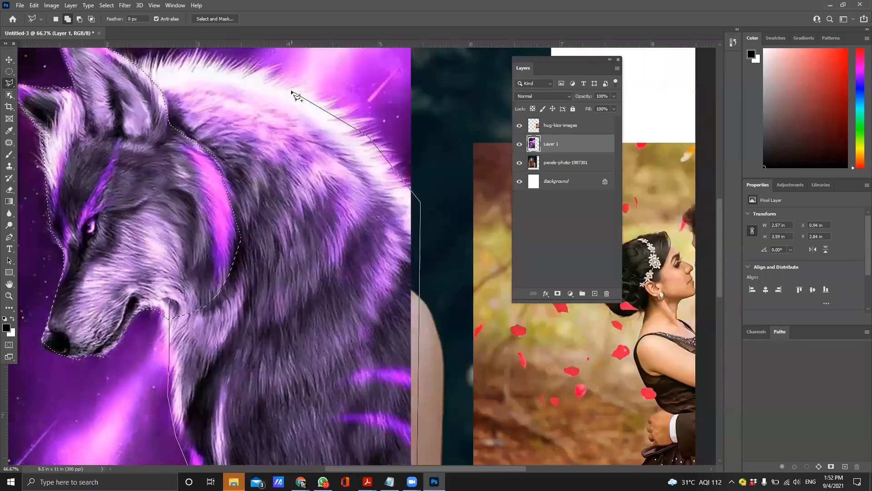
click(250, 81)
click(159, 68)
click(142, 71)
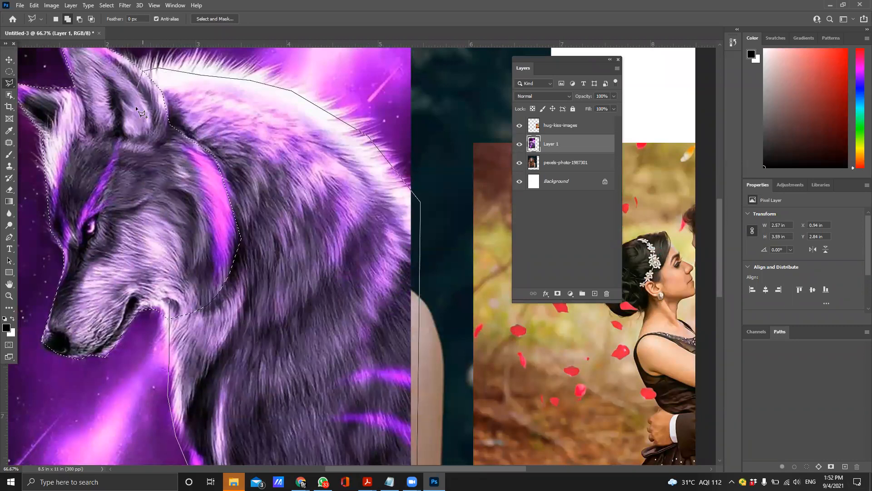
click(165, 245)
click(167, 274)
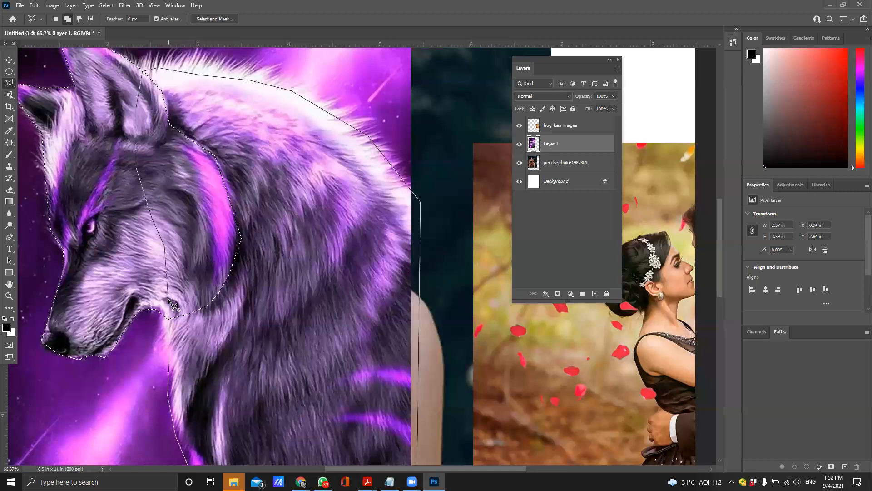
double_click(168, 298)
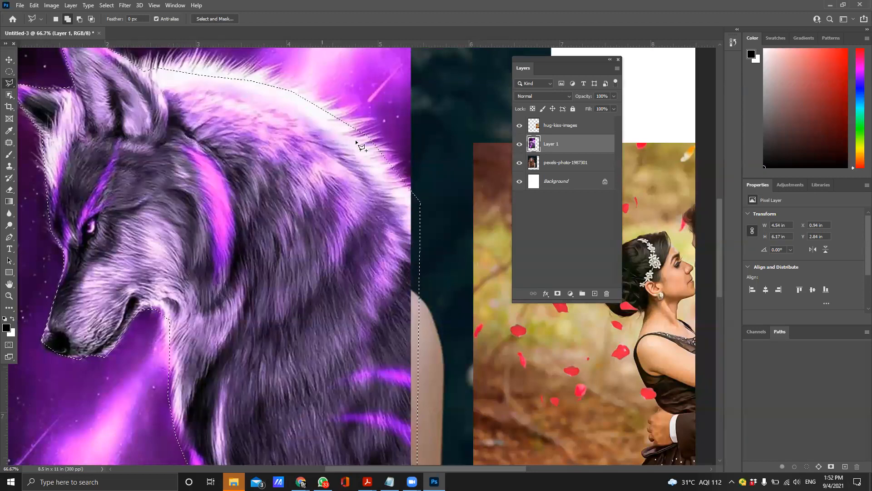
- Subtract a small area beside the wolf's front leg at the image's lower edge from the selection, and deselect everything
scroll(137, 181, up, 1)
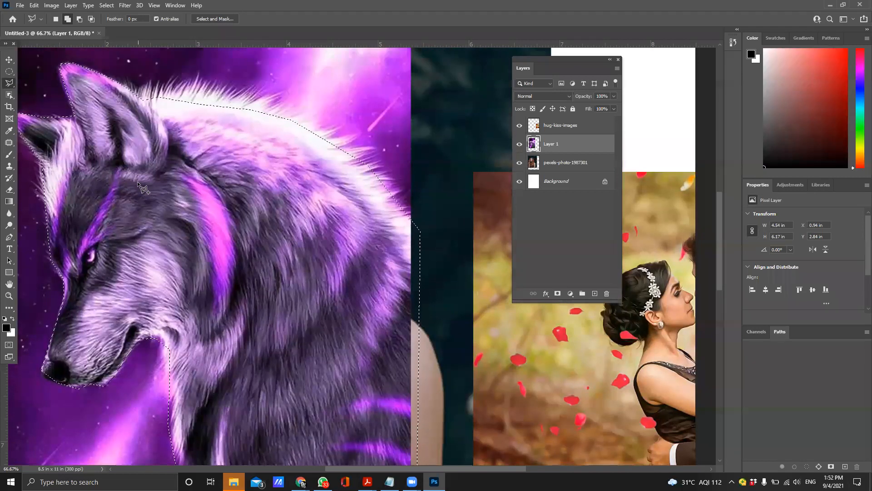
click(80, 19)
scroll(199, 350, down, 1)
scroll(199, 351, down, 8)
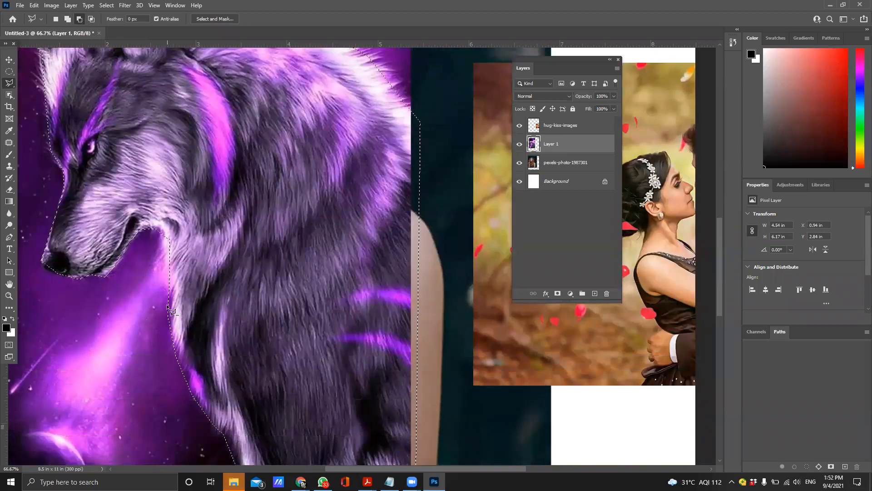
click(338, 388)
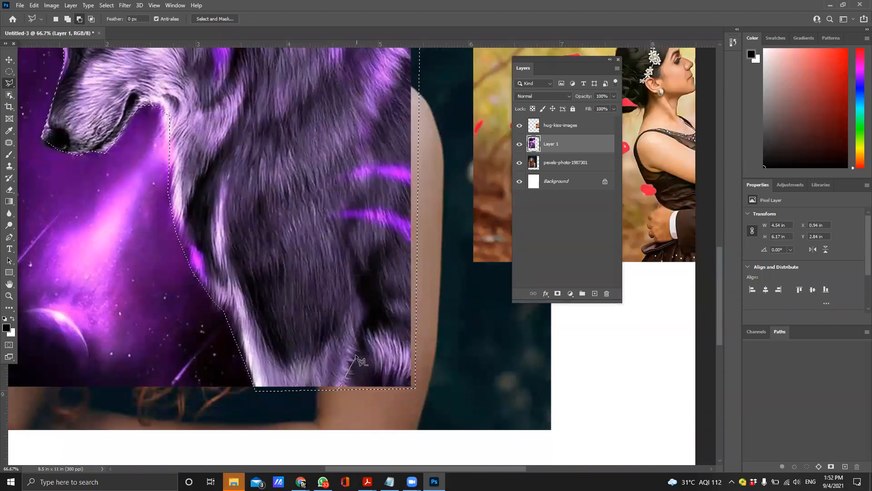
click(337, 391)
scroll(309, 361, up, 7)
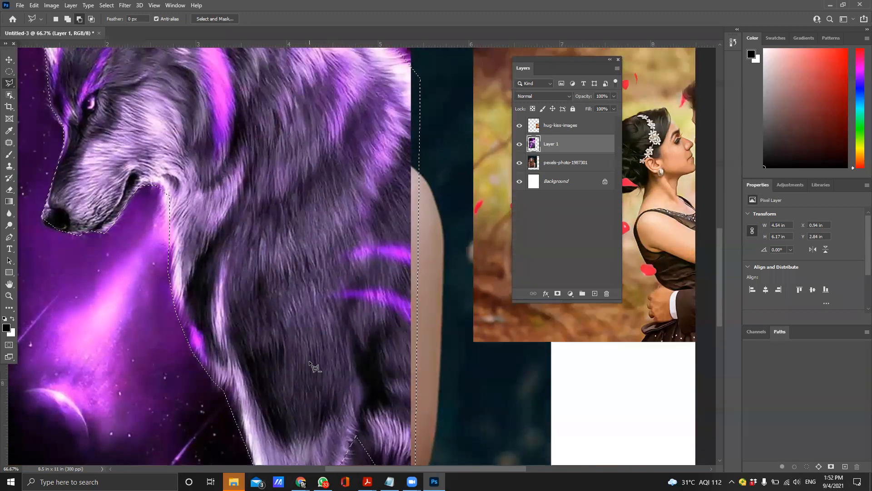
scroll(309, 362, up, 2)
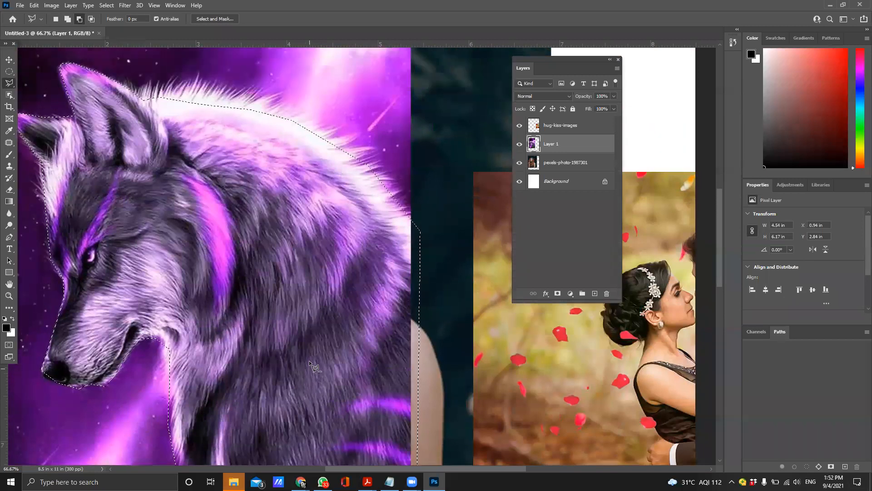
drag(280, 274, 331, 250)
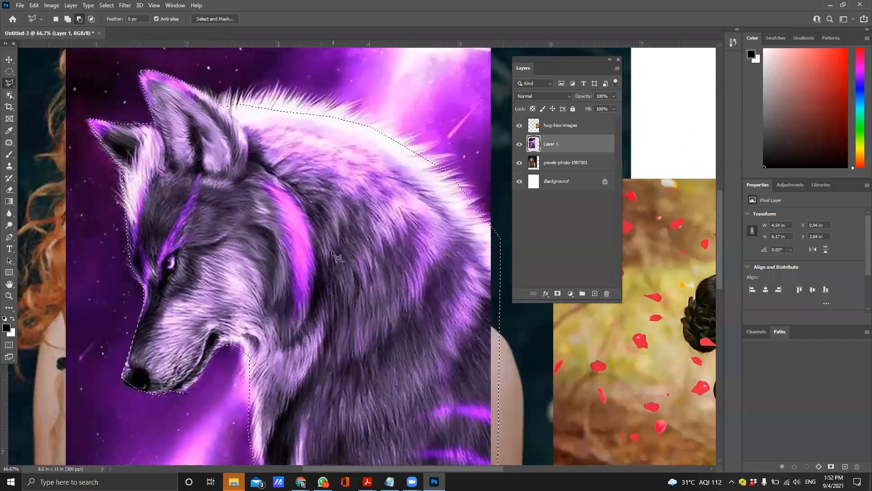
key(ctrl+d)
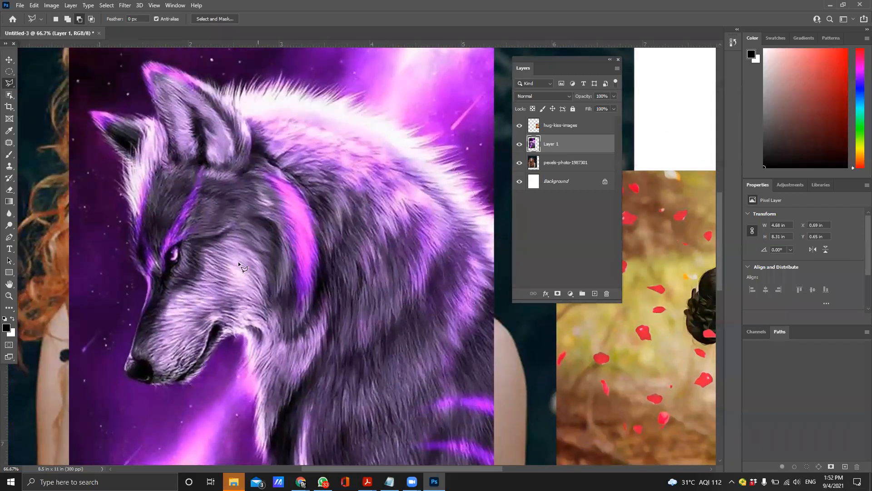
- Place Polygonal Lasso points from the wolf's mouth out around the chin and muzzle, and delete the placed points one by one
scroll(245, 259, down, 3)
click(237, 275)
click(192, 324)
click(155, 360)
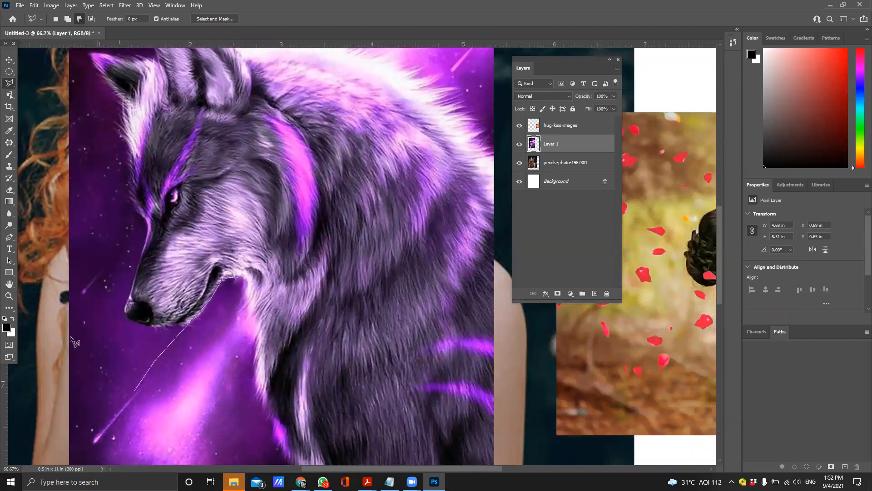
click(103, 286)
click(118, 235)
key(BackSpace)
key(BackSpace)
key(BackSpace)
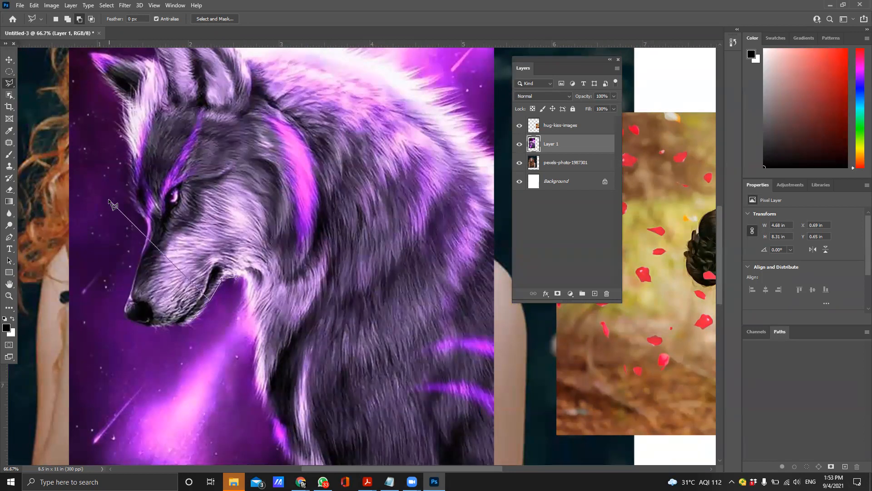
key(BackSpace)
key(BackSpace)
key(BackSpace)
- Place stray lasso points in the background around the wolf's snout and back onto the face, and delete them one by one
click(94, 147)
click(82, 242)
click(124, 276)
click(103, 336)
click(117, 377)
click(224, 358)
click(171, 327)
click(170, 234)
key(BackSpace)
key(BackSpace)
key(BackSpace)
key(BackSpace)
key(BackSpace)
key(BackSpace)
key(BackSpace)
key(BackSpace)
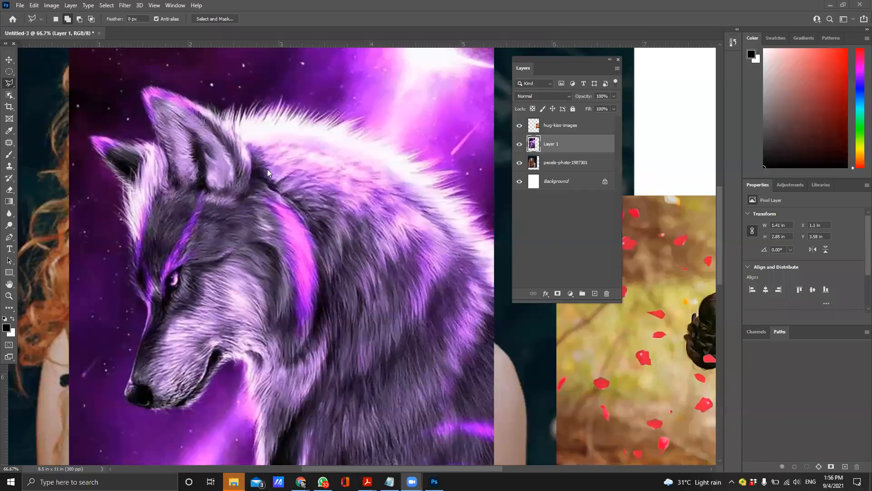
- Clear the current selection and trace a new Polygonal Lasso outline around both ears and down the forehead to the muzzle's bridge
scroll(227, 177, down, 1)
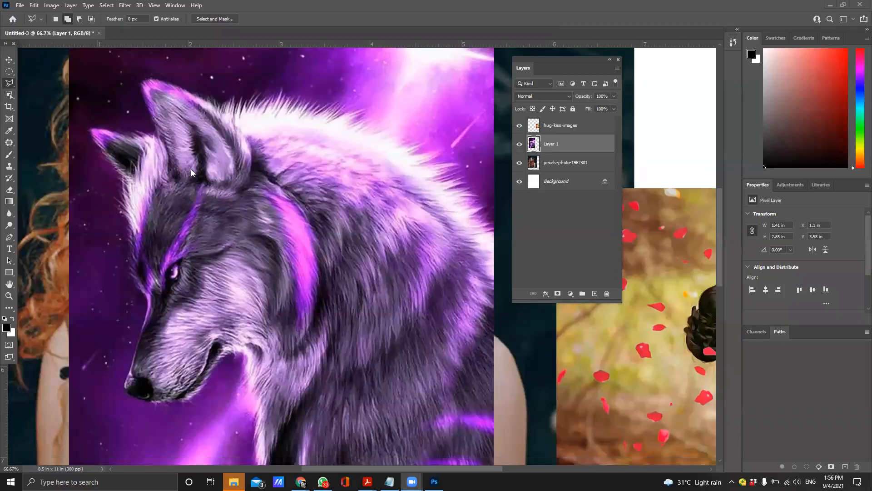
click(10, 83)
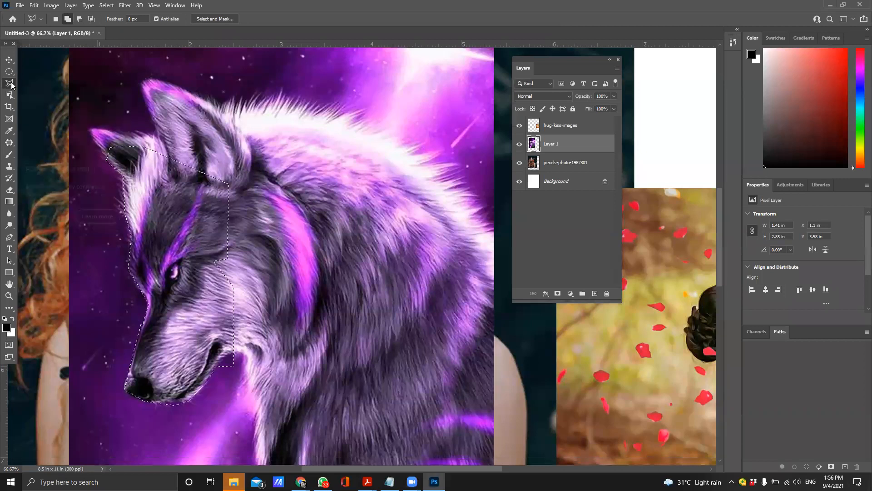
key(ctrl+d)
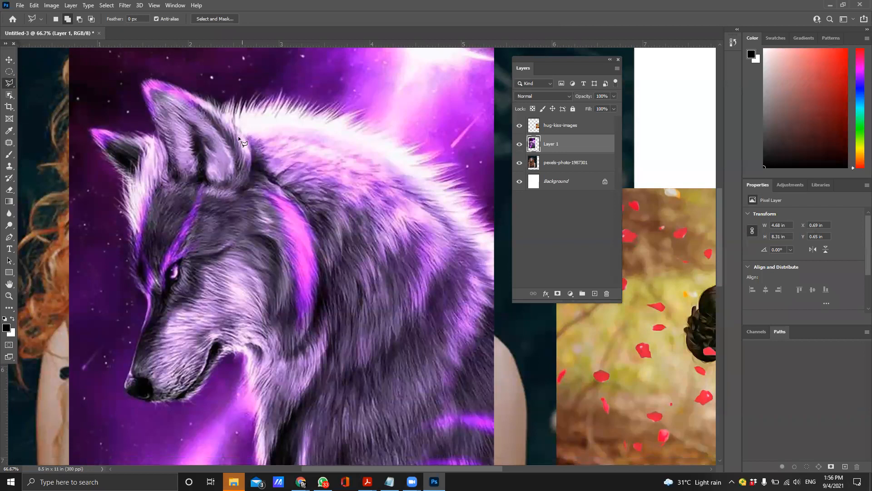
click(223, 113)
click(148, 80)
click(142, 83)
click(90, 128)
click(126, 176)
click(132, 278)
click(147, 306)
- Loop the outline loosely through the background around the wolf's nose and chin, and close it behind the ear
click(101, 353)
click(98, 418)
click(109, 424)
click(141, 428)
click(193, 413)
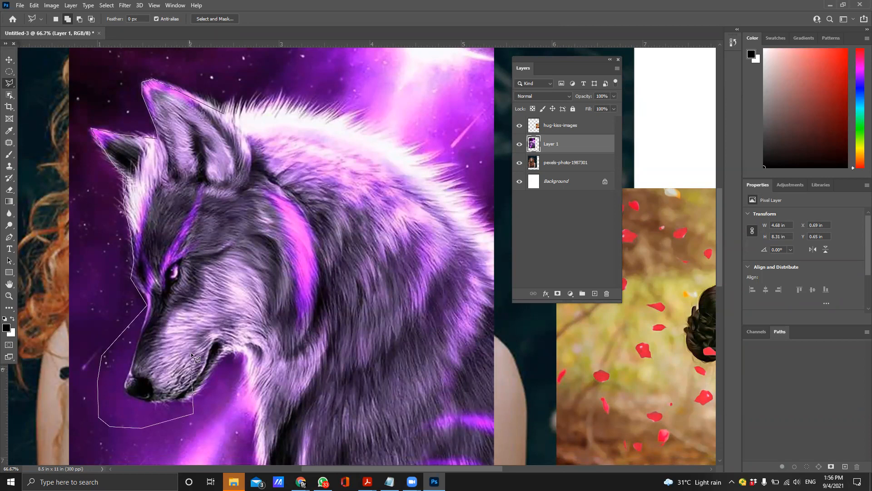
click(224, 119)
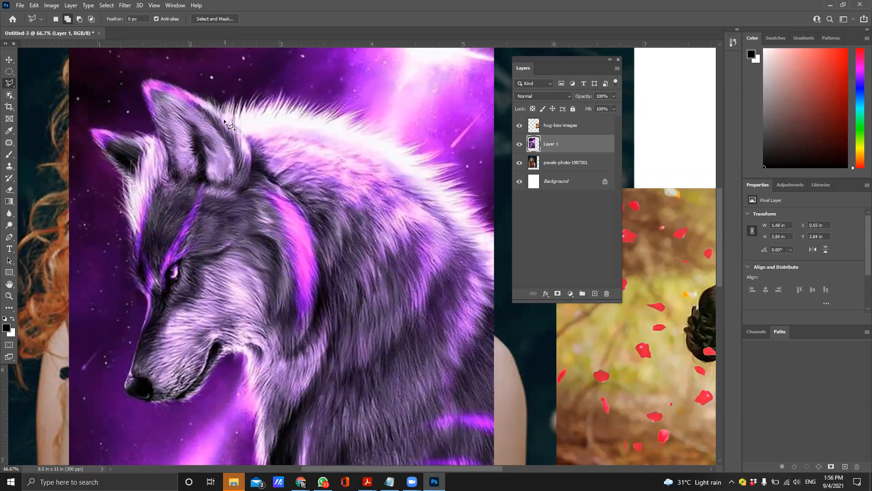
- Set the lasso to subtract from the selection and trace closely down the muzzle's bridge and around the nose
scroll(146, 356, down, 3)
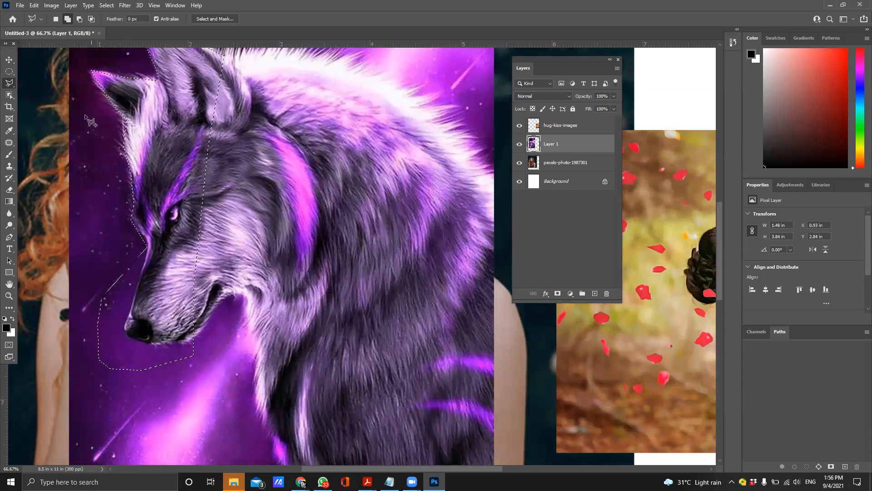
click(81, 22)
click(145, 249)
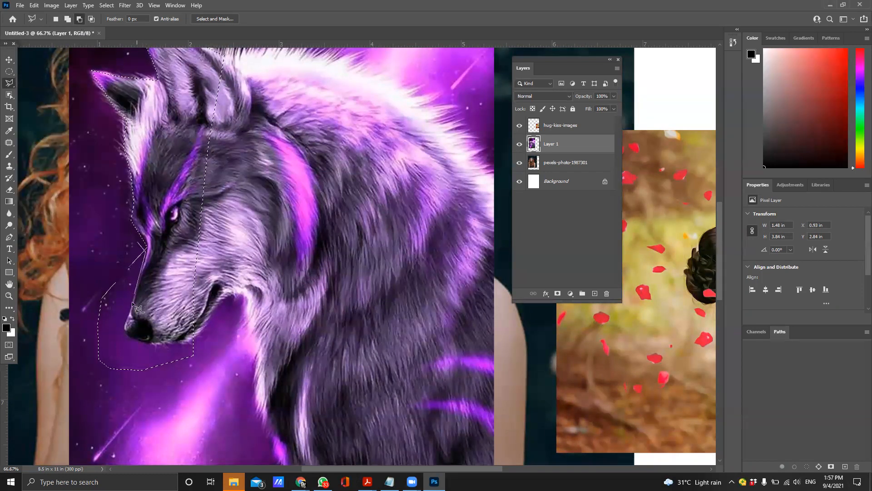
click(129, 316)
click(122, 330)
click(136, 344)
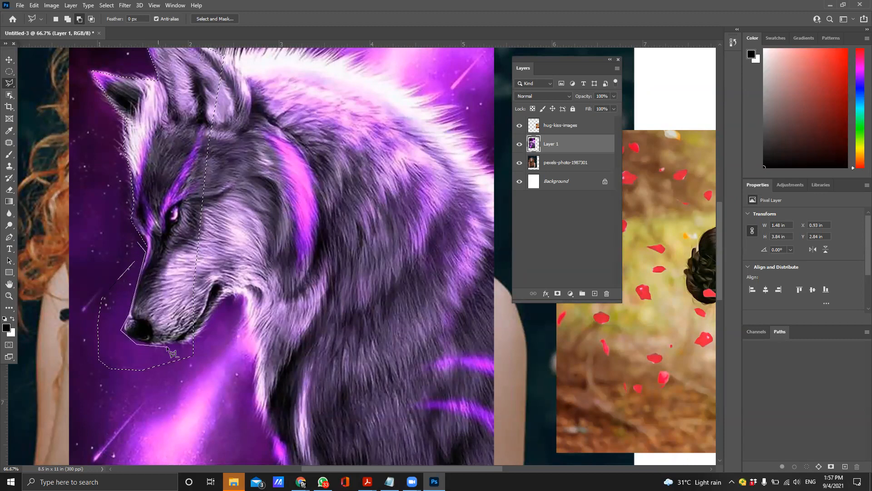
- Enclose the excess background around the snout and close the outline at the muzzle's bridge to remove it from the selection
click(210, 344)
click(208, 385)
click(166, 422)
click(81, 410)
click(72, 332)
click(88, 265)
click(111, 239)
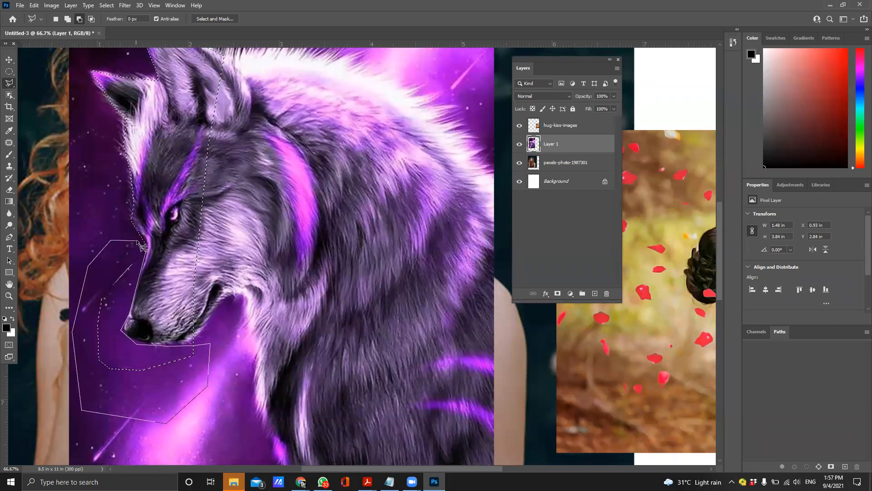
click(138, 242)
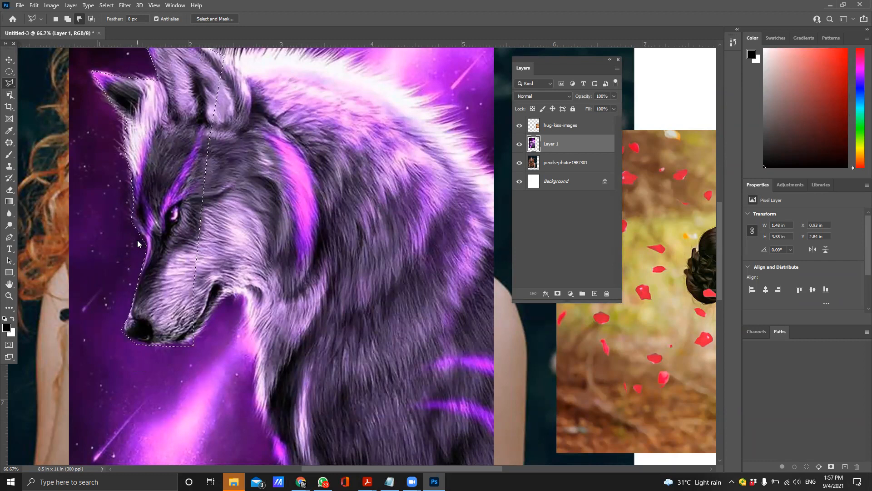
- Set the lasso to add to the selection and trace along the wolf's chin and lower jaw to the mouth corner
click(68, 19)
click(153, 352)
click(174, 342)
click(184, 343)
click(195, 337)
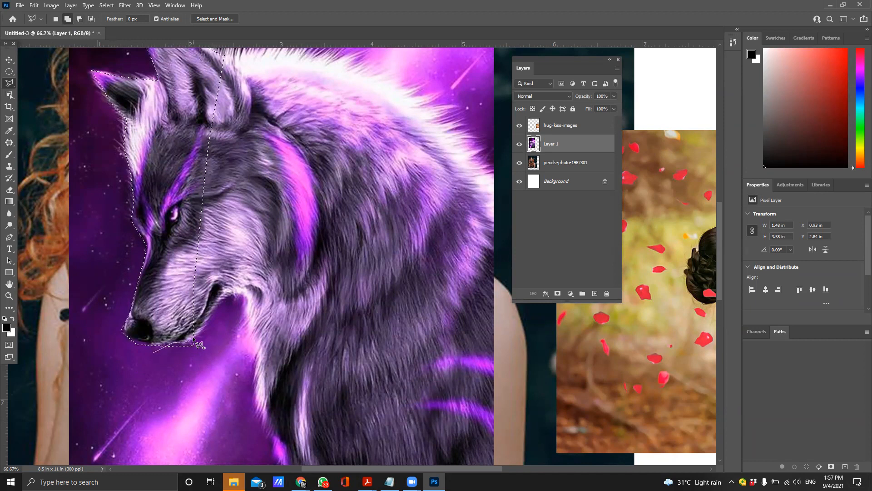
click(217, 309)
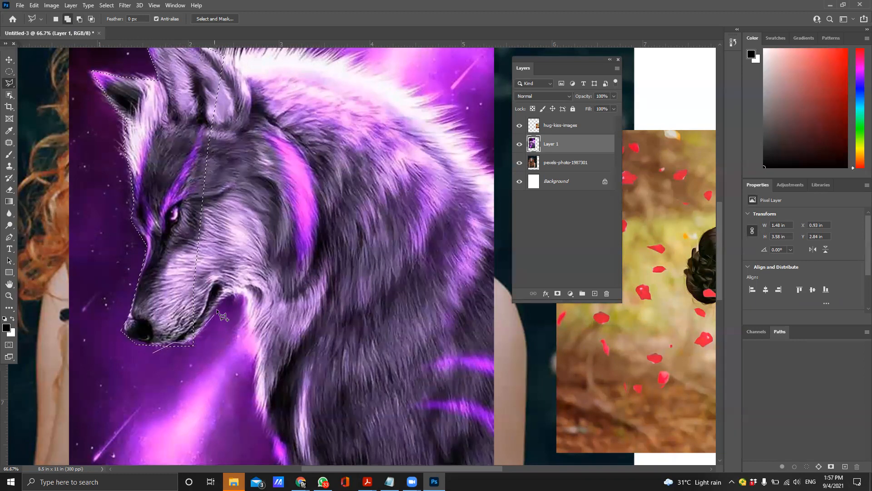
- Carry the added outline up the cheek and across the forehead, and close it below the nose
click(260, 187)
click(230, 116)
click(195, 125)
click(162, 161)
click(128, 252)
click(151, 351)
- Subtract the surplus background in front of the wolf's brow and muzzle from the selection with a small closed outline
click(80, 19)
click(129, 225)
click(147, 240)
click(135, 289)
click(122, 275)
click(117, 235)
click(129, 225)
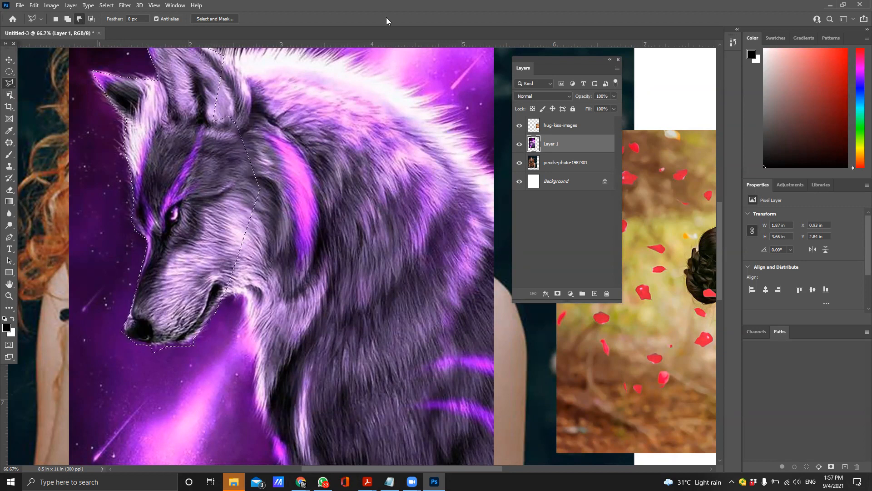
- Switch to the Magnetic Lasso tool and deselect the wolf's head
key(ctrl+d)
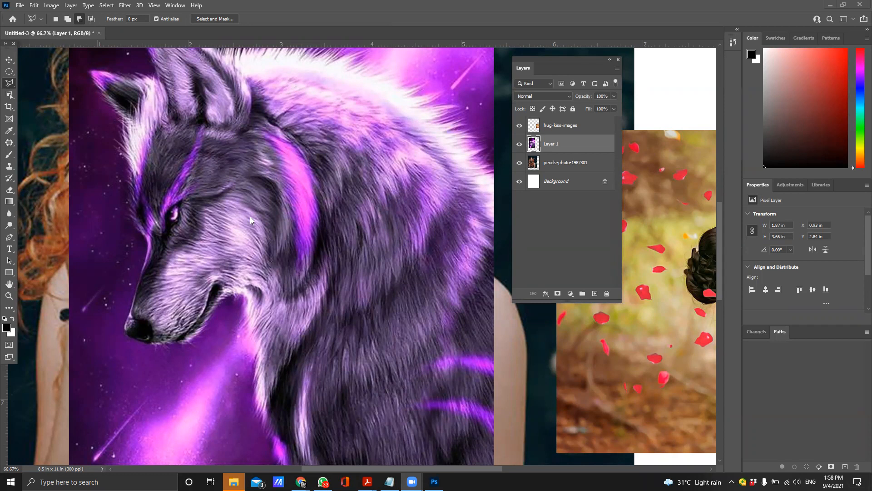
click(13, 84)
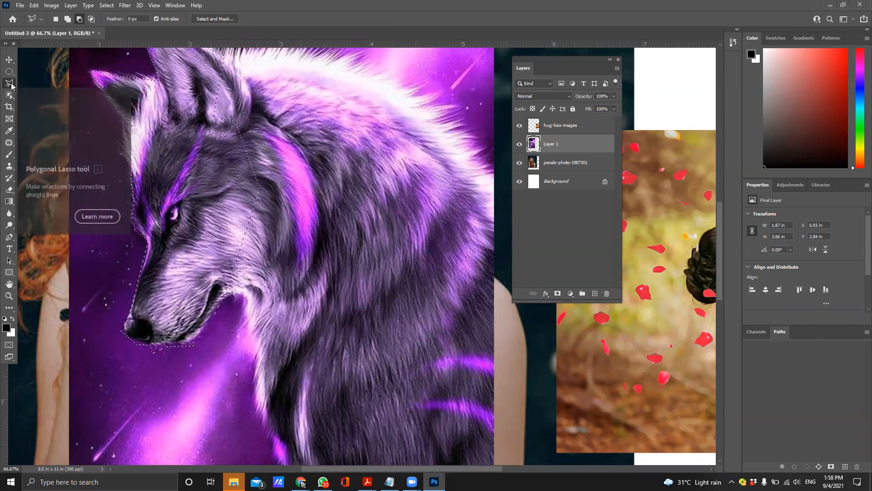
right_click(13, 85)
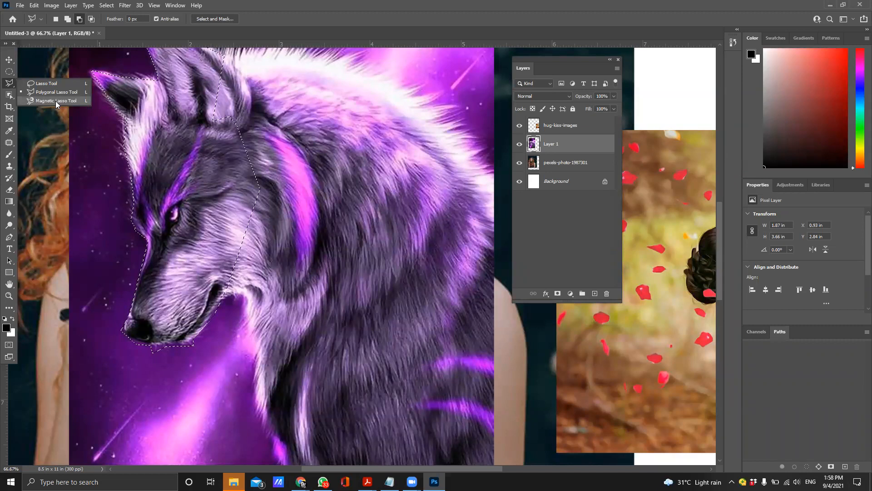
click(55, 100)
scroll(138, 214, up, 3)
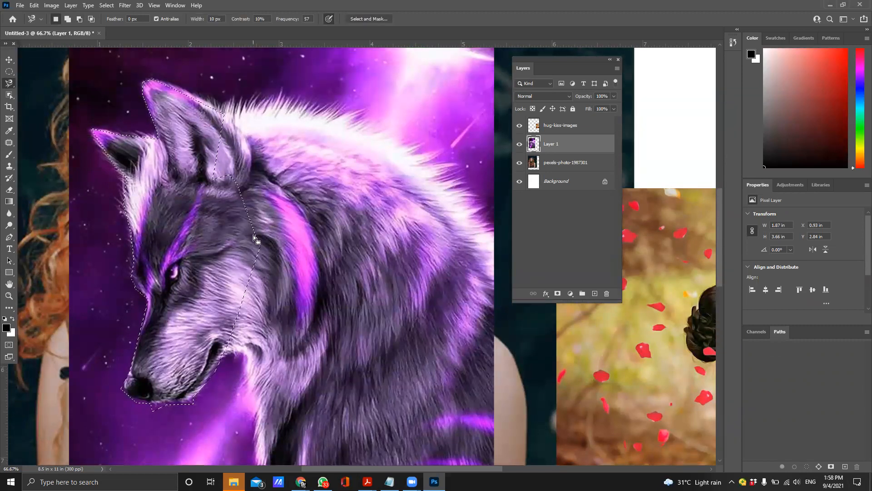
key(ctrl+d)
- Move the wolf image and the woman's photo down toward the page's left edge, and bring the couple photo near the page's centre
key(ctrl+minus)
key(ctrl+minus)
key(ctrl+minus)
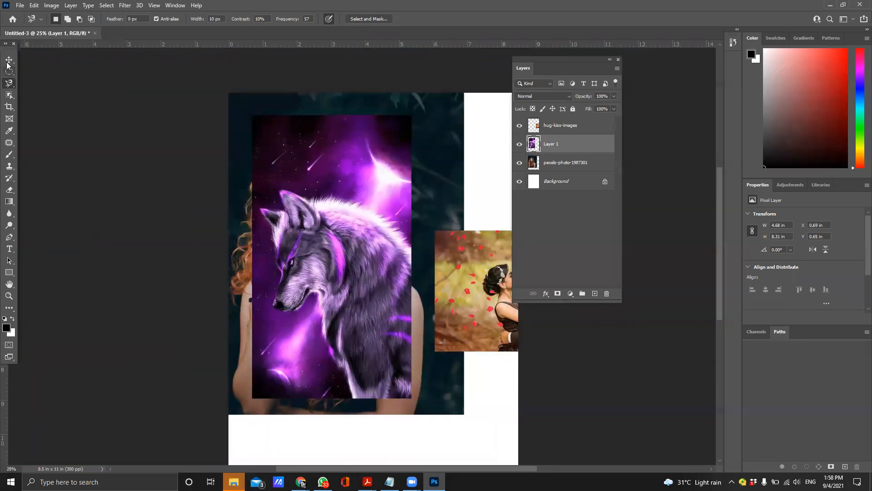
click(8, 61)
drag(332, 243, 256, 400)
drag(395, 271, 313, 315)
drag(478, 295, 319, 249)
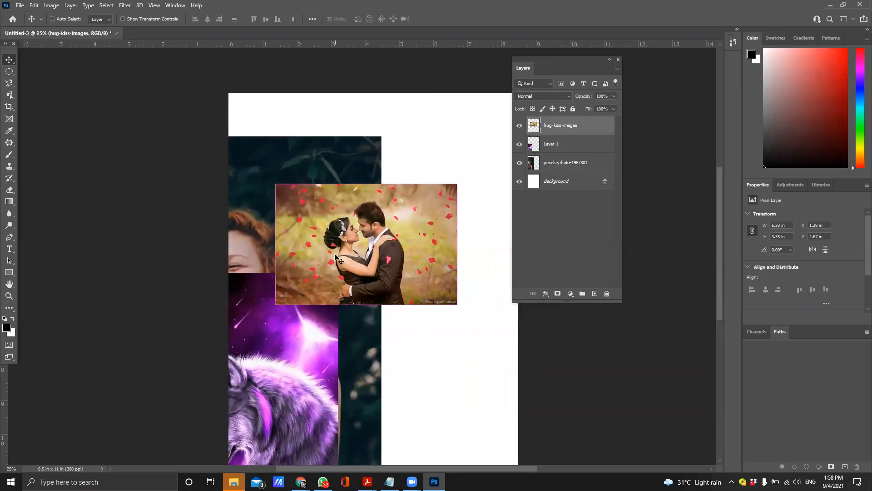
- Enlarge the couple photo to about 14.4 in wide, reposition it over the page, and apply the transform
key(ctrl+t)
drag(457, 184, 576, 111)
drag(275, 304, 85, 429)
drag(296, 353, 347, 345)
key(Return)
key(z)
click(377, 248)
click(377, 249)
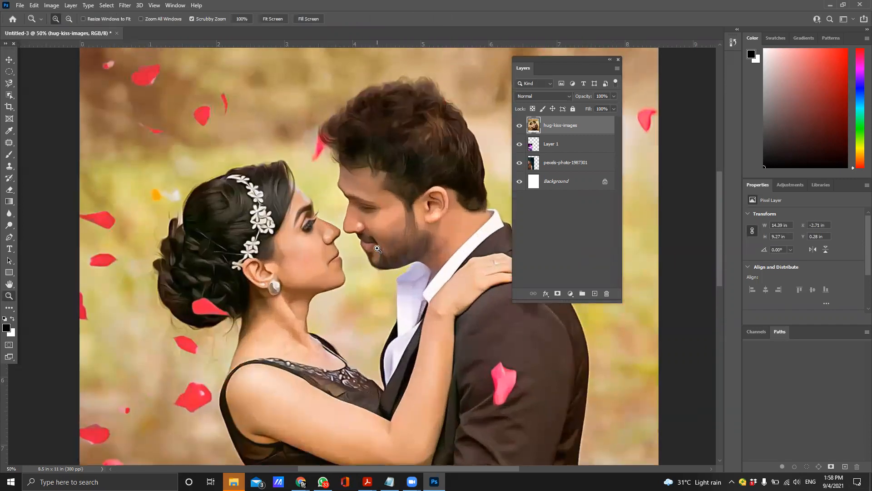
scroll(377, 249, up, 1)
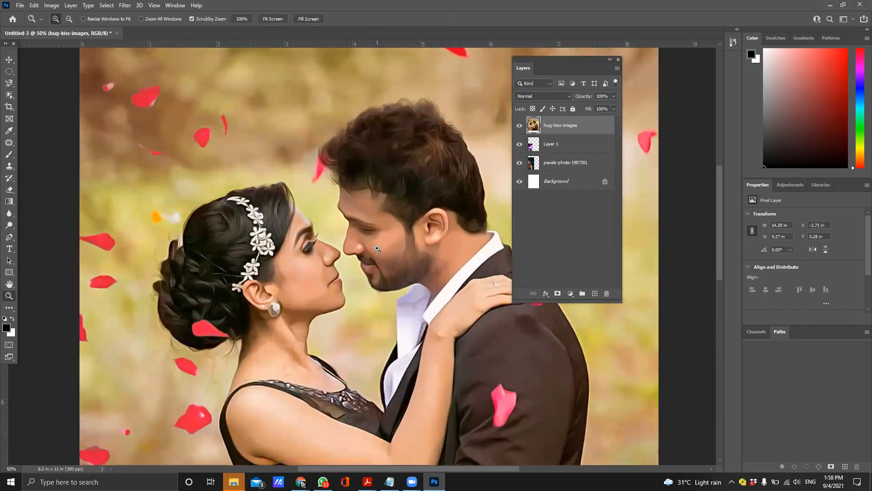
- Outline the woman, the man's face and part of his jacket with the Magnetic Lasso, closing the selection at his forehead
drag(567, 65, 667, 86)
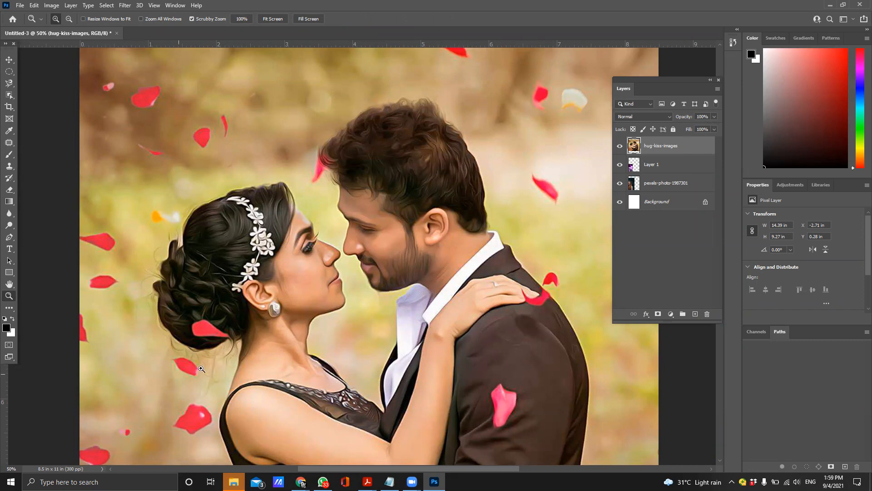
scroll(204, 367, down, 2)
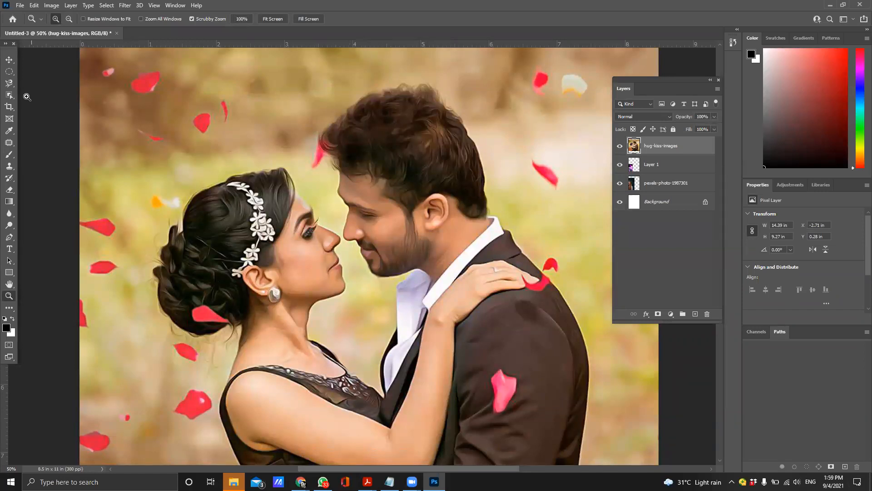
click(10, 84)
right_click(10, 84)
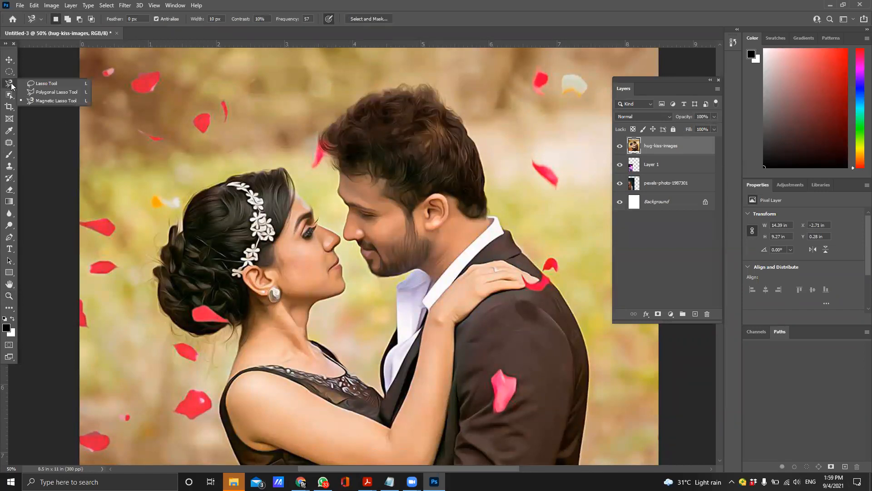
click(53, 100)
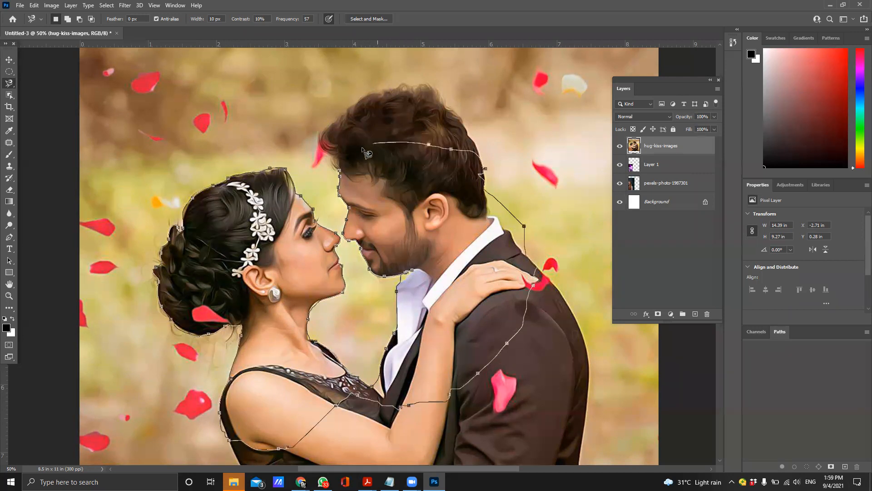
click(345, 173)
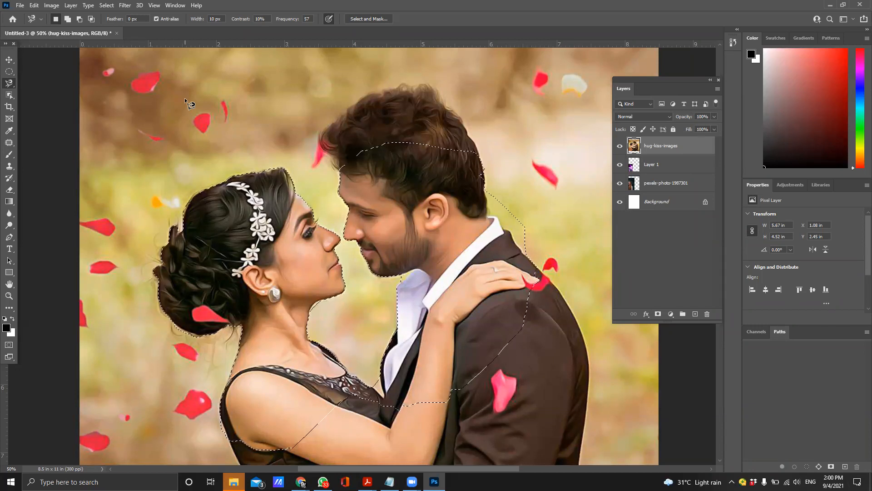
- Add the rest of the man's hair to the selection with a Magnetic Lasso outline around his head
right_click(12, 89)
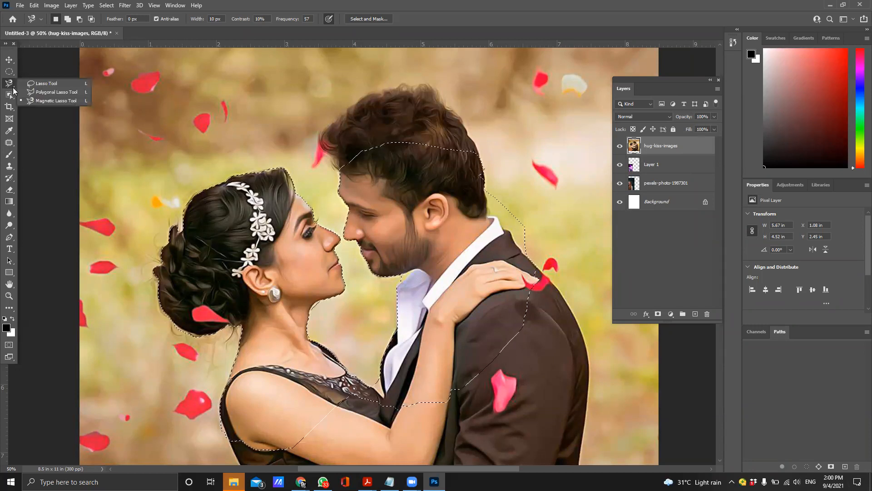
click(53, 100)
click(67, 18)
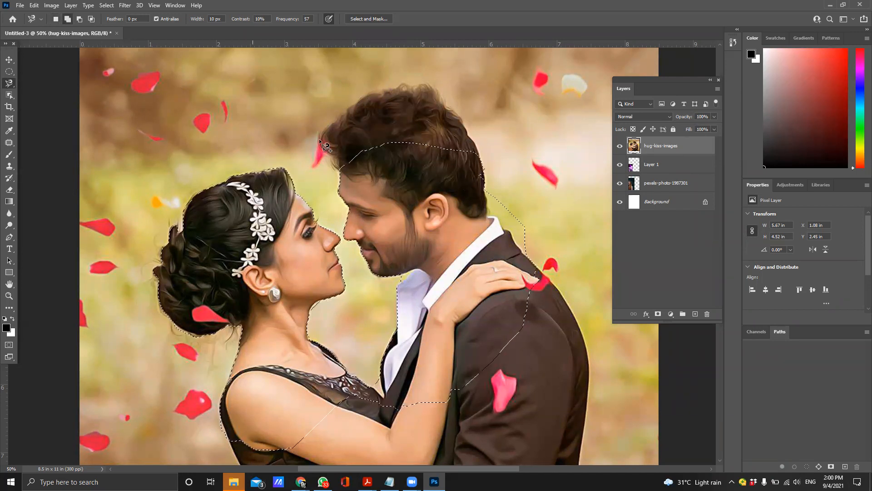
click(339, 184)
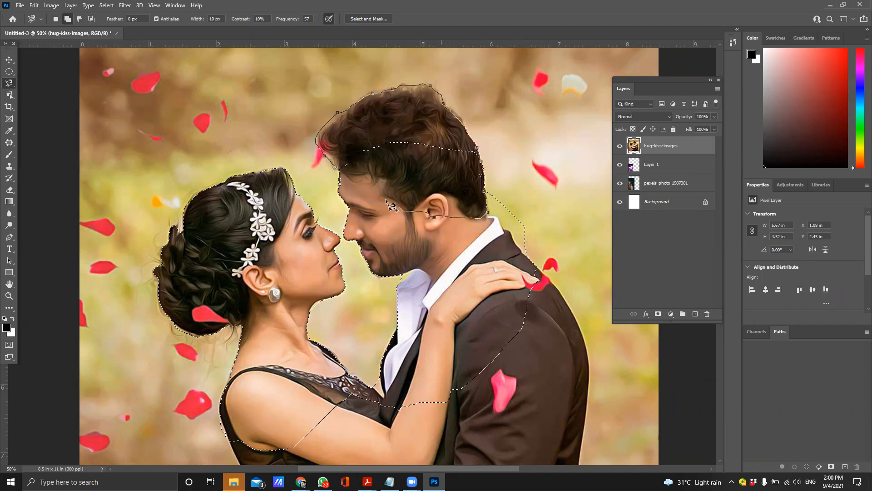
click(338, 185)
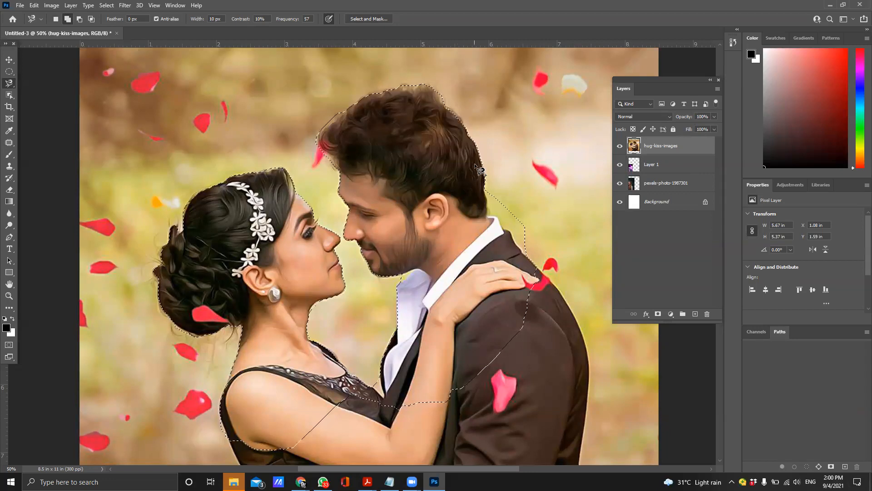
- Subtract the surplus background behind the man's neck and collar from the selection with a closed Magnetic Lasso outline
scroll(453, 208, down, 1)
scroll(453, 207, down, 3)
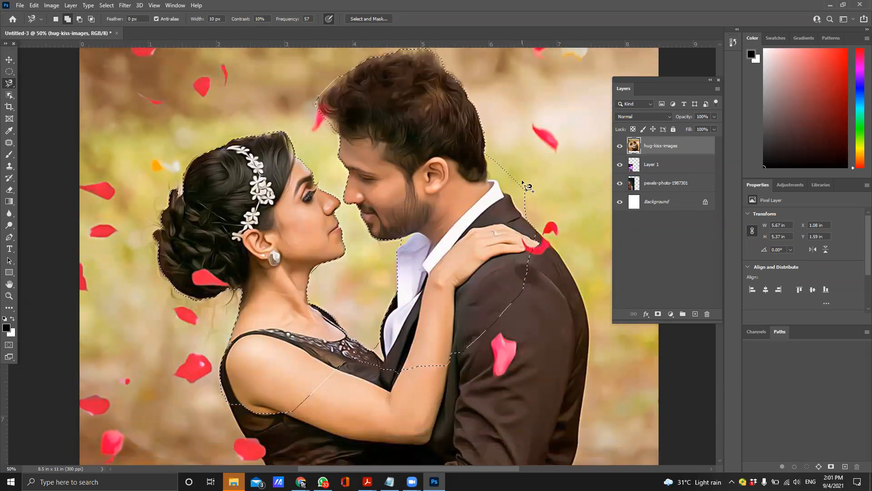
click(80, 19)
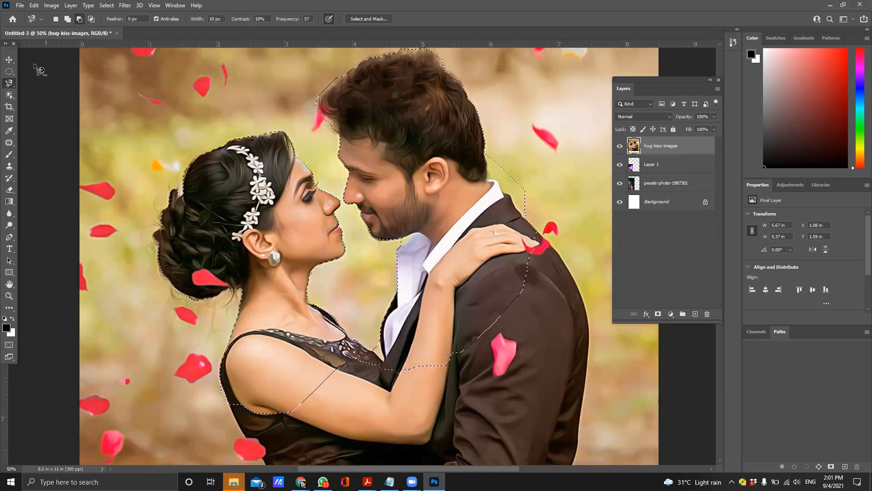
click(492, 131)
click(549, 173)
click(493, 131)
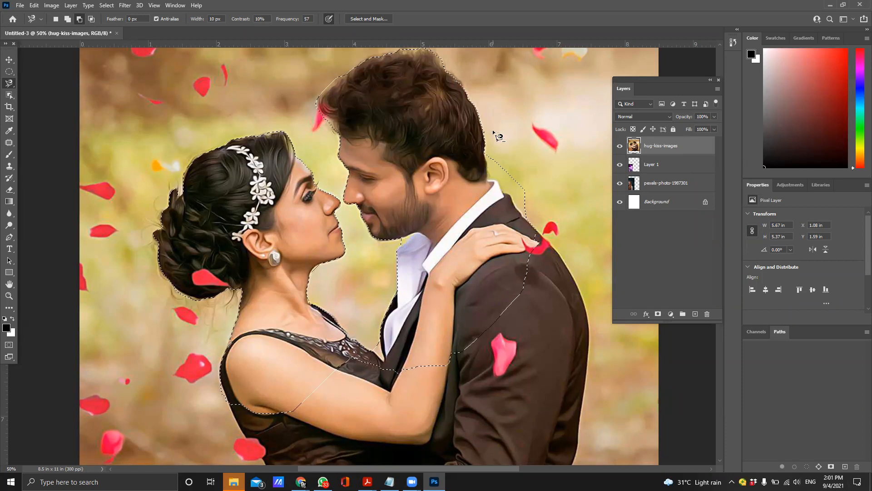
- Add the man's back and sleeve, his hand and the woman's dress down to the photo's lower edge to the selection
scroll(549, 239, down, 5)
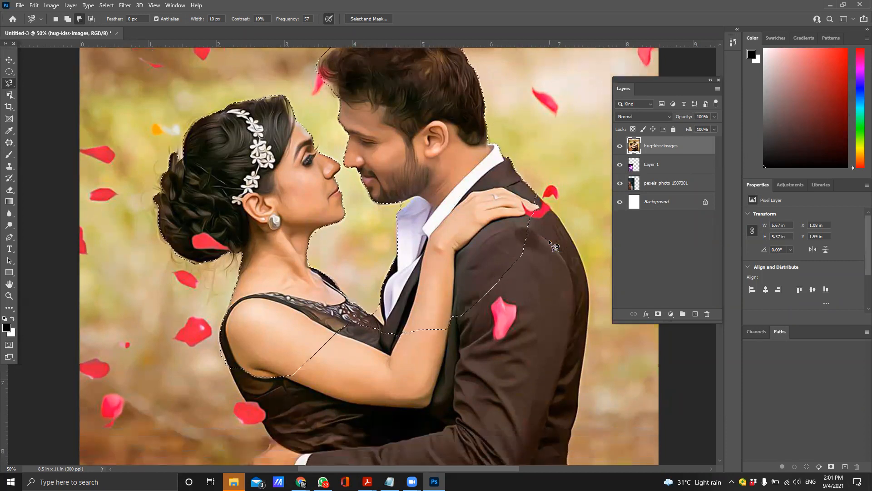
scroll(549, 239, up, 2)
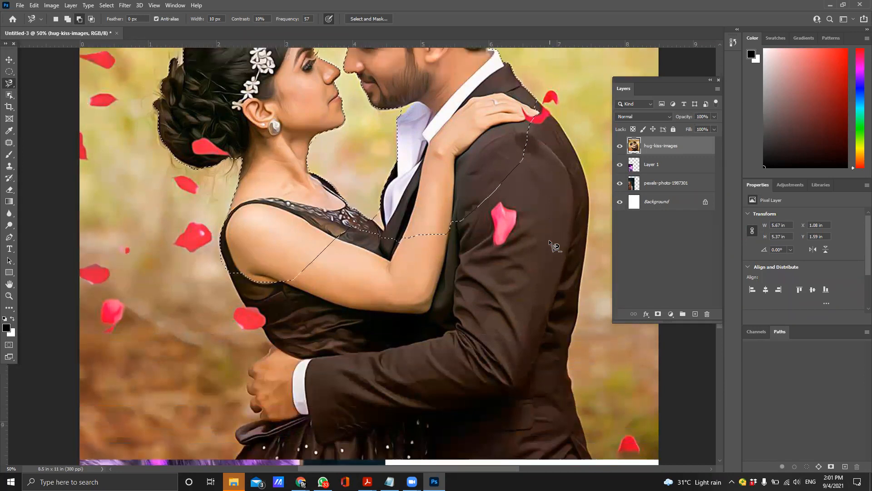
click(68, 18)
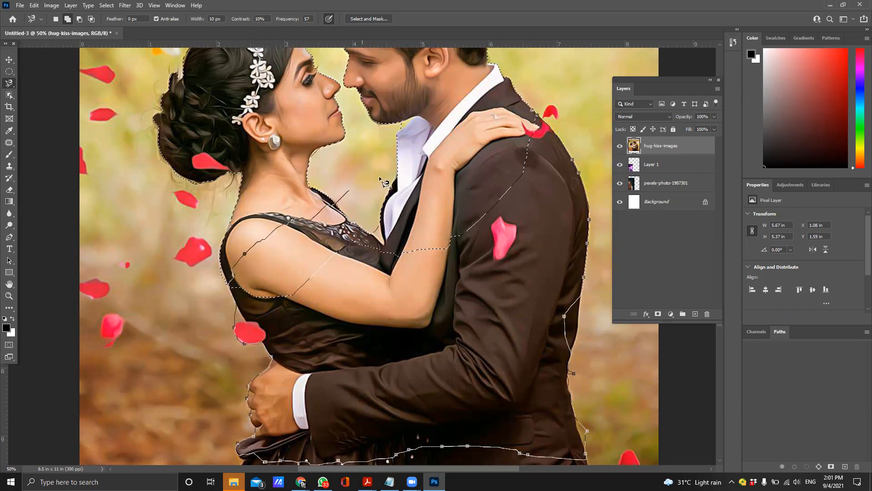
click(537, 116)
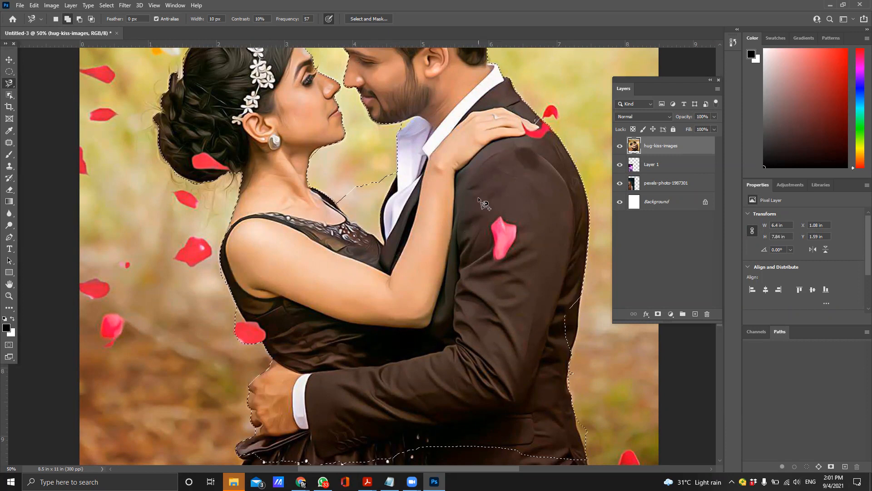
- Subtract the surplus background between the woman's neckline and the man's shirt from the selection
scroll(366, 260, up, 1)
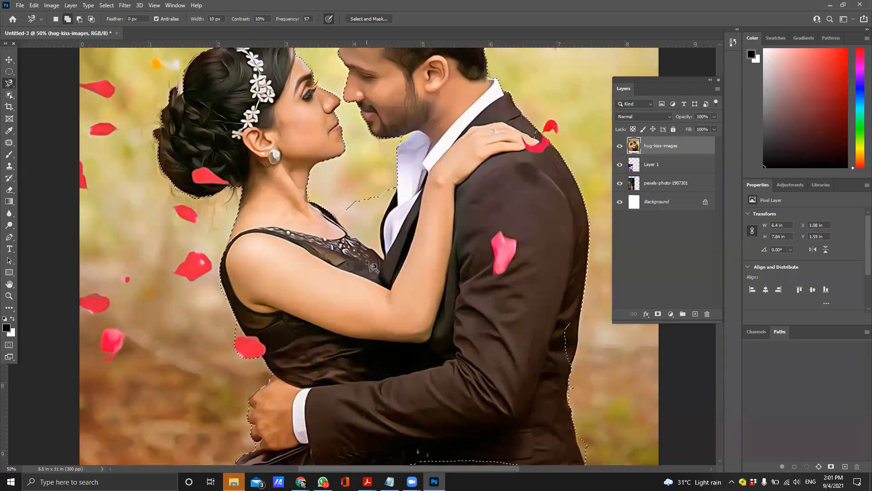
key(alt)
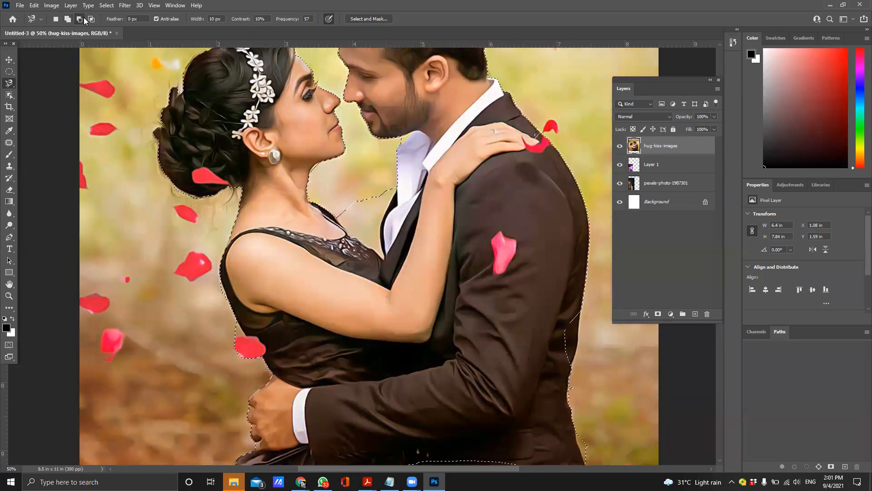
click(331, 205)
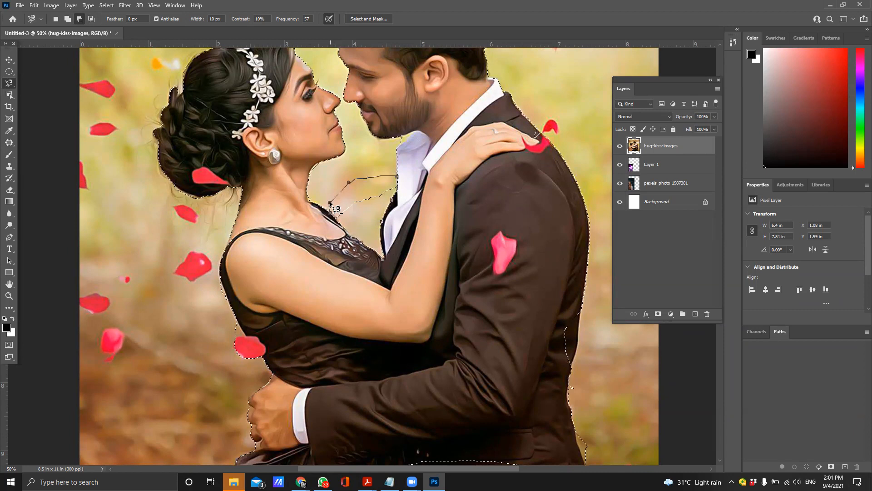
key(Escape)
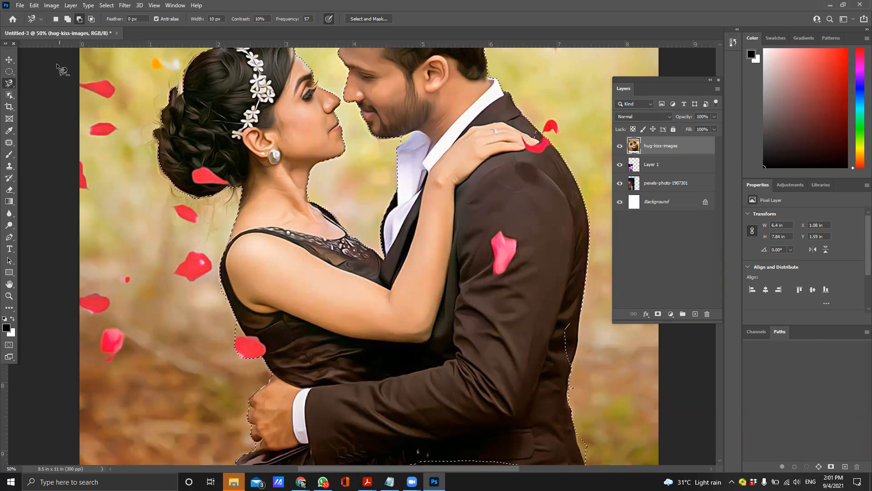
click(10, 59)
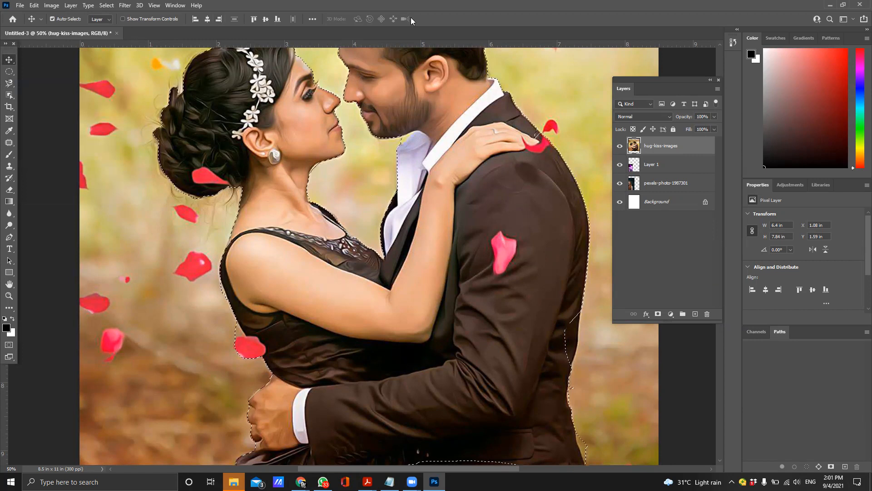
scroll(359, 172, up, 1)
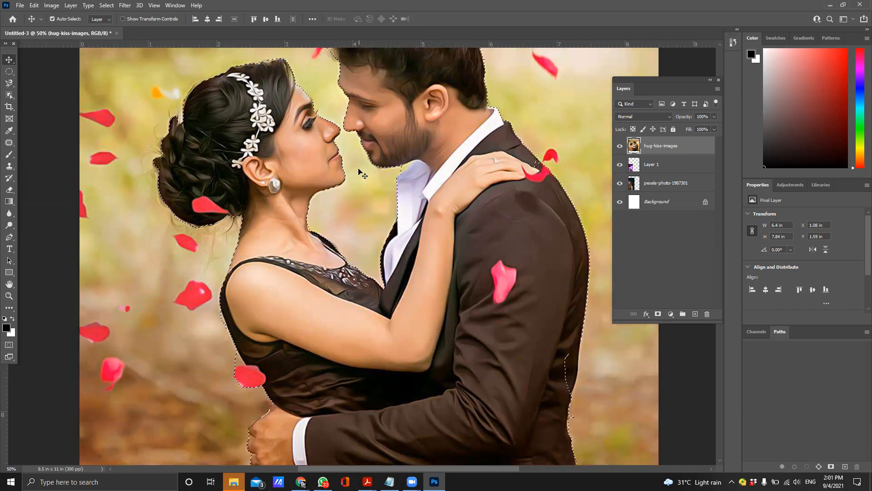
scroll(359, 172, up, 2)
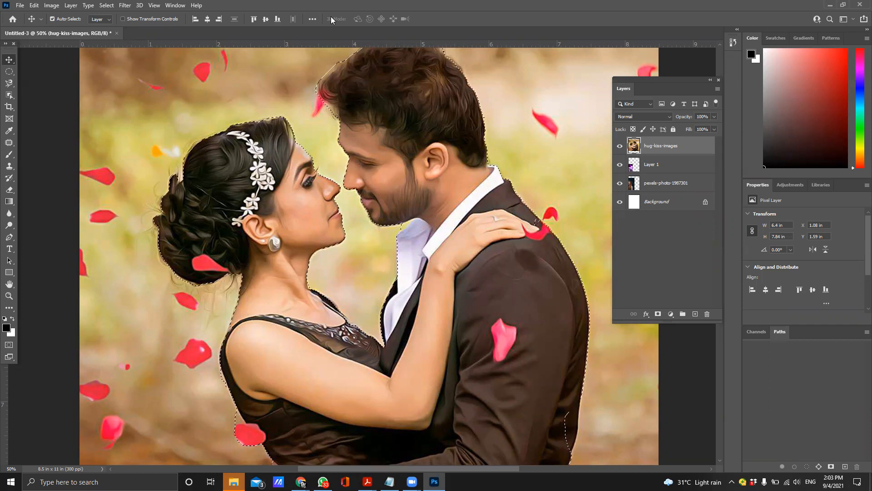
key(ctrl+d)
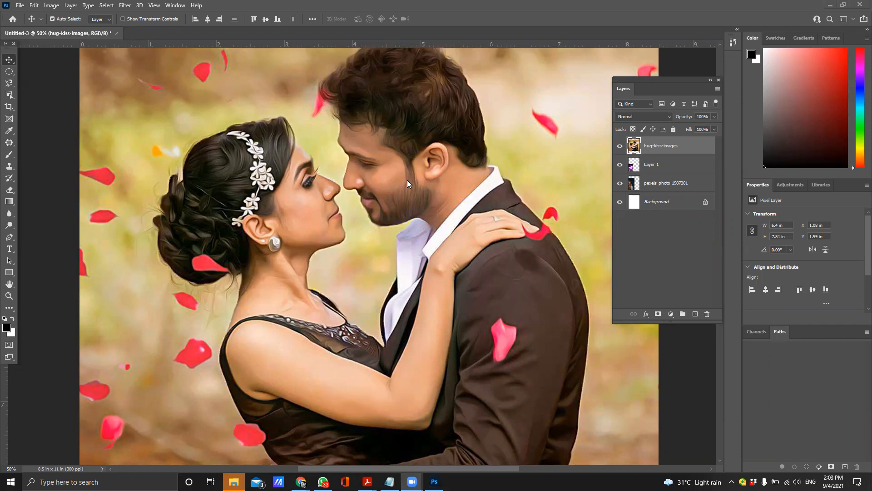
click(519, 137)
- Copy the selected couple to a new layer with Layer Via Copy, using the Elliptical Marquee tool
key(ctrl+minus)
key(ctrl+minus)
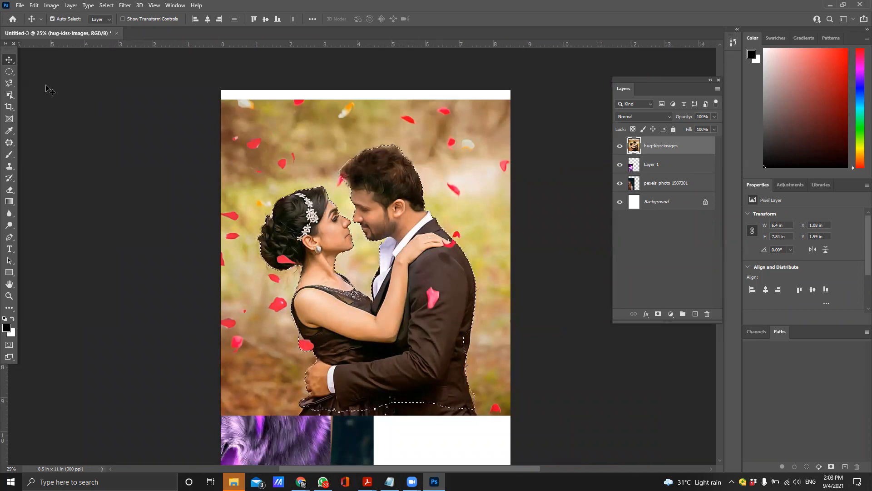
click(10, 71)
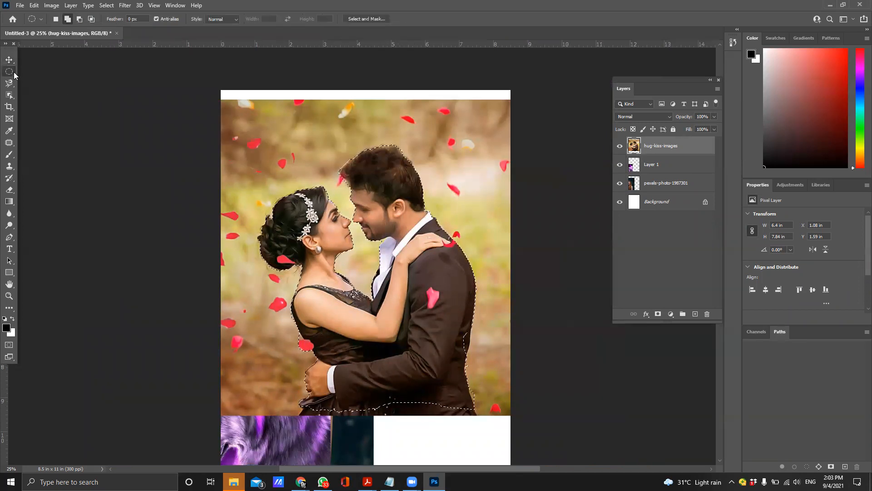
right_click(394, 208)
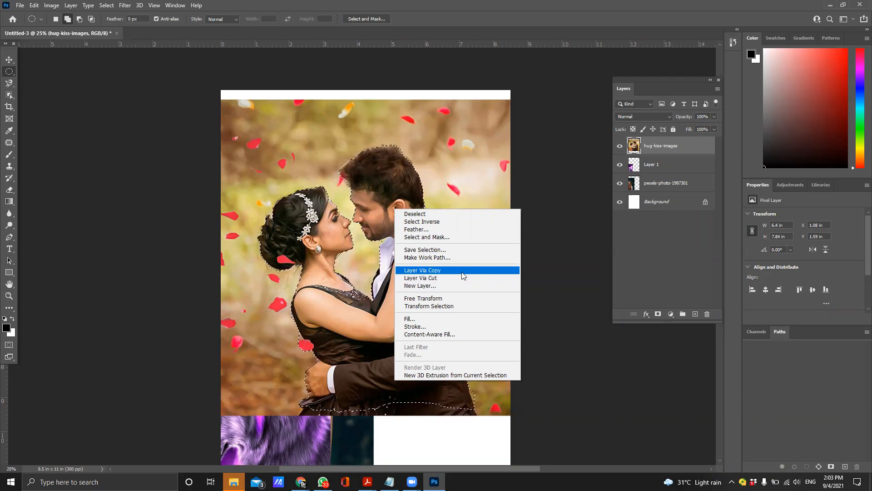
click(462, 272)
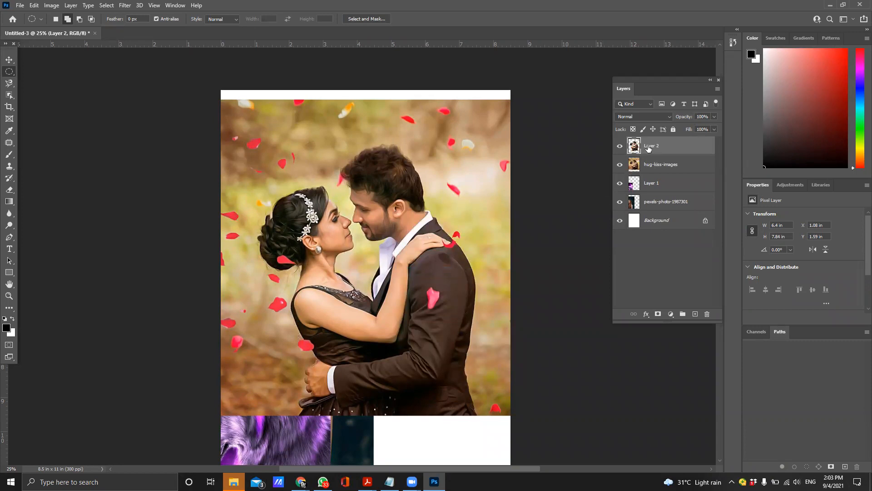
- Move the copied couple toward the page's upper-right corner, and undo the move, the layer copy and the last Magnetic Lasso subtraction
click(10, 61)
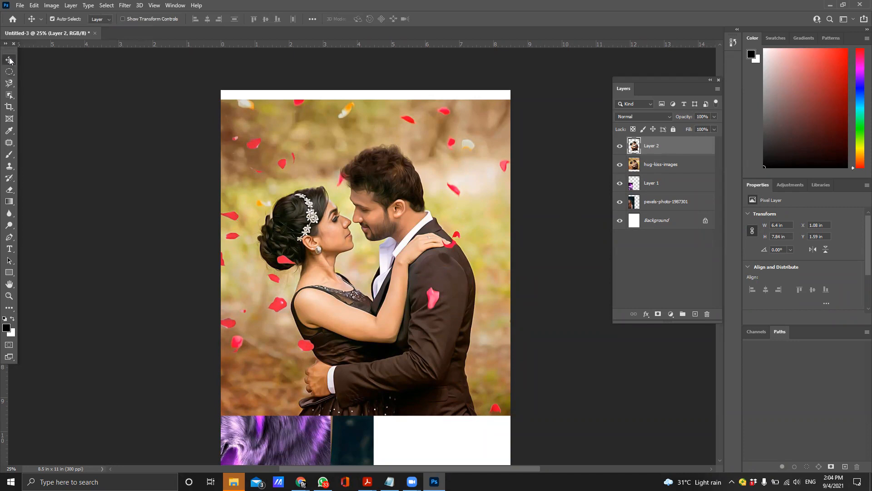
drag(407, 203, 449, 160)
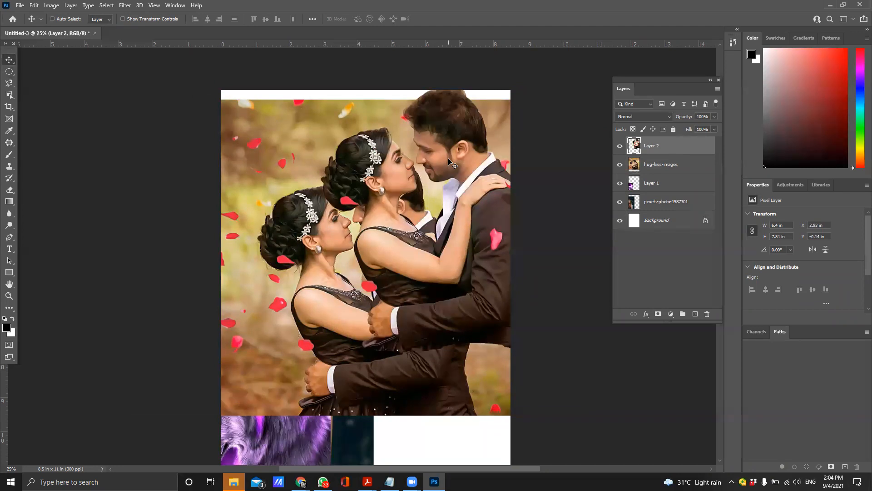
key(ctrl+z)
key(ctrl+z)
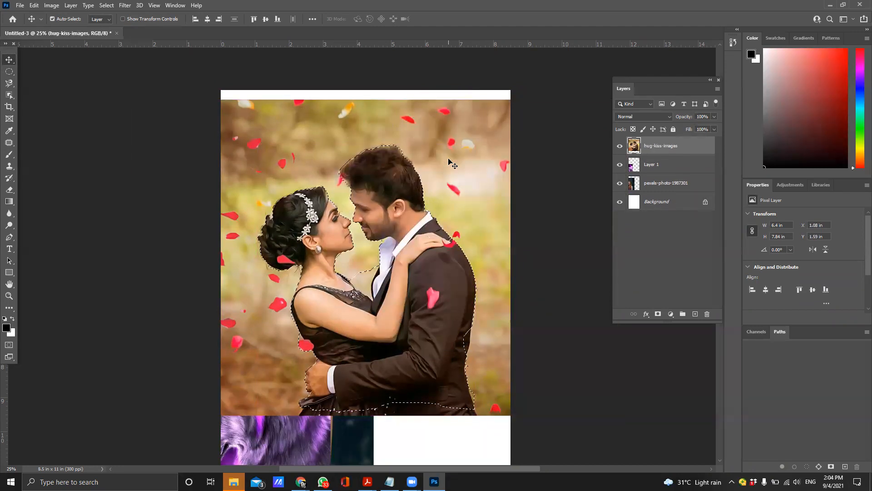
- Redo the last Magnetic Lasso subtraction and the layer copy, and undo only the layer copy
key(z)
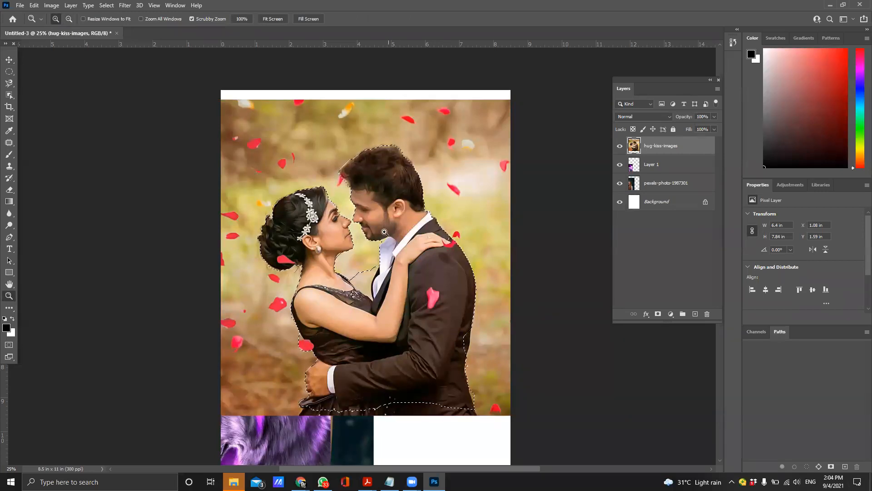
click(36, 4)
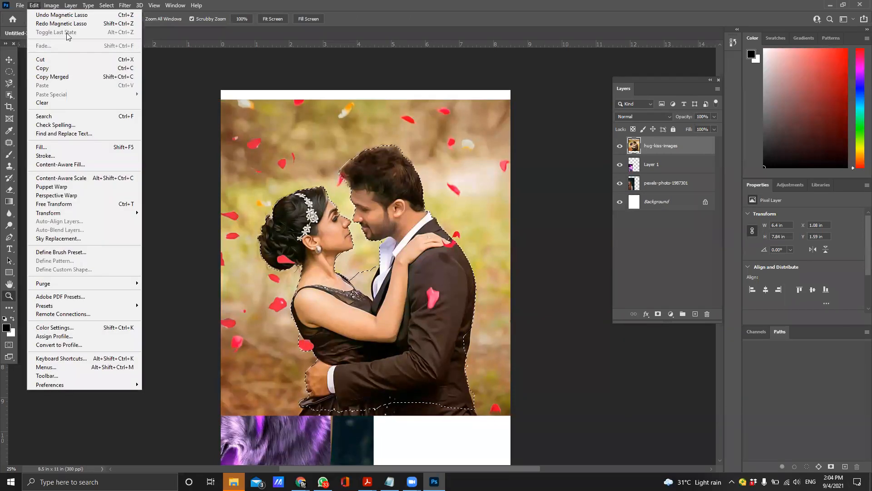
click(73, 24)
click(34, 6)
click(76, 23)
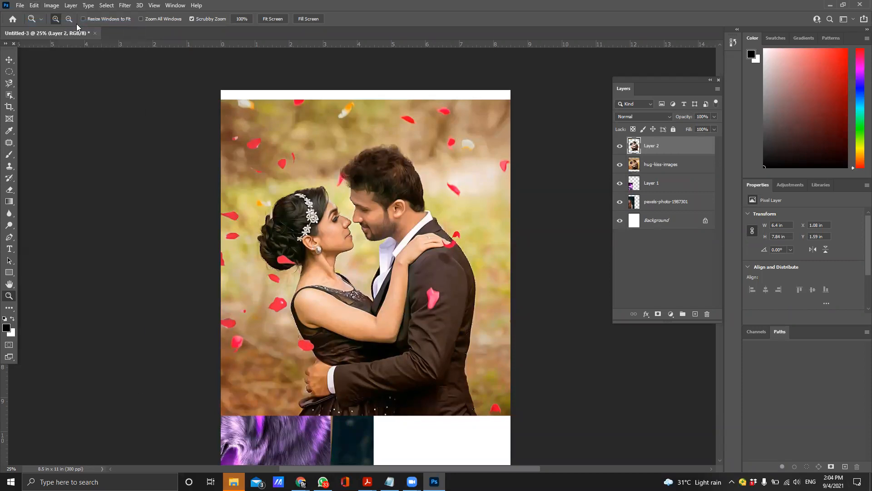
key(ctrl+z)
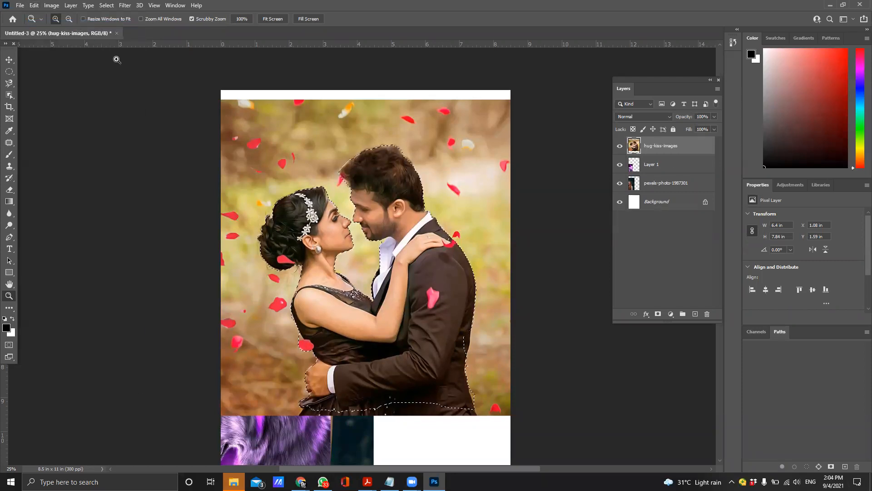
- Cut the selected couple to a new layer with Layer Via Cut, using the Elliptical Marquee tool
click(9, 72)
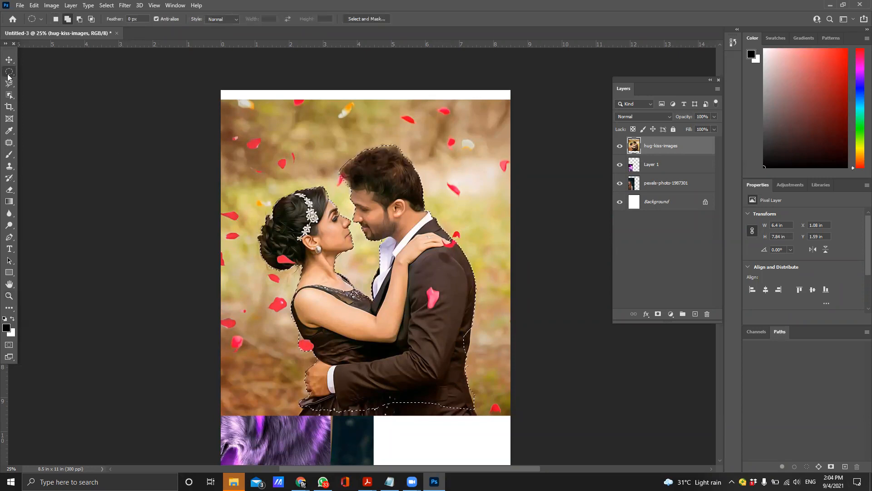
right_click(391, 215)
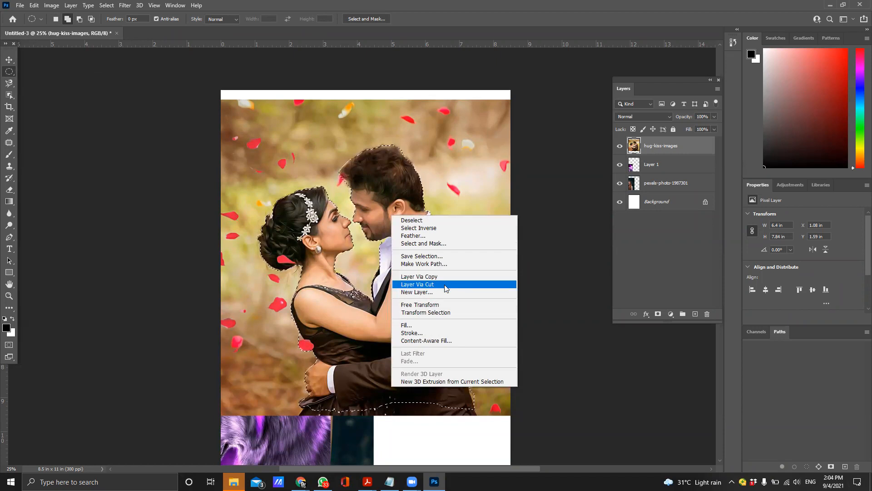
click(418, 284)
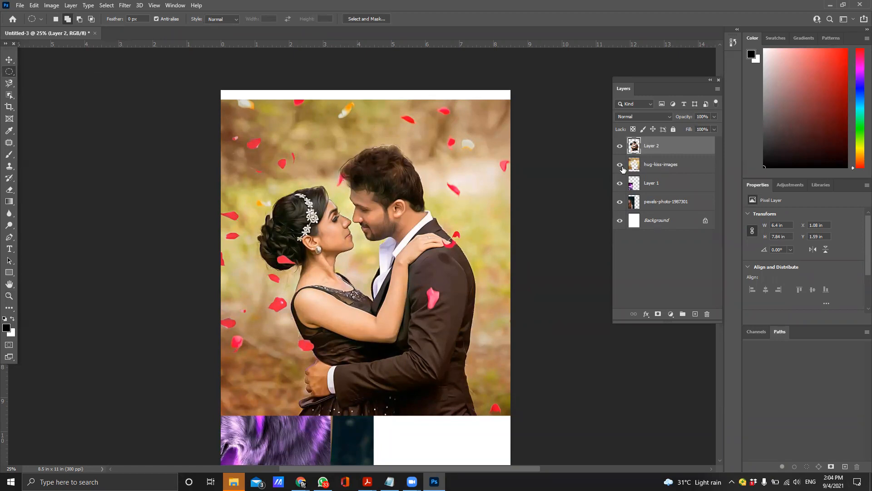
- Shift the cut-out couple and slide the couple photo's remaining background down, placing the woman's photo upper-left and the wolf image upper-right behind them
click(9, 60)
drag(304, 216, 448, 178)
drag(302, 161, 318, 407)
click(343, 221)
drag(343, 221, 345, 355)
drag(477, 259, 355, 244)
drag(299, 292, 334, 114)
drag(490, 255, 519, 137)
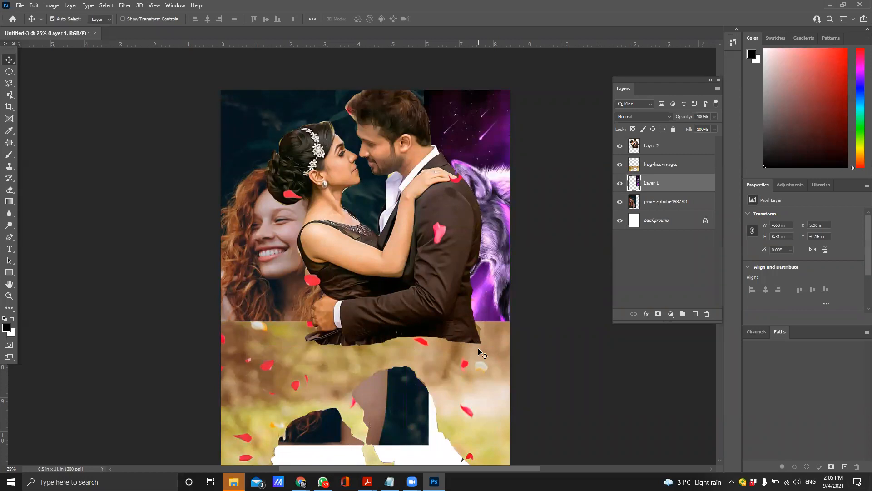
click(439, 237)
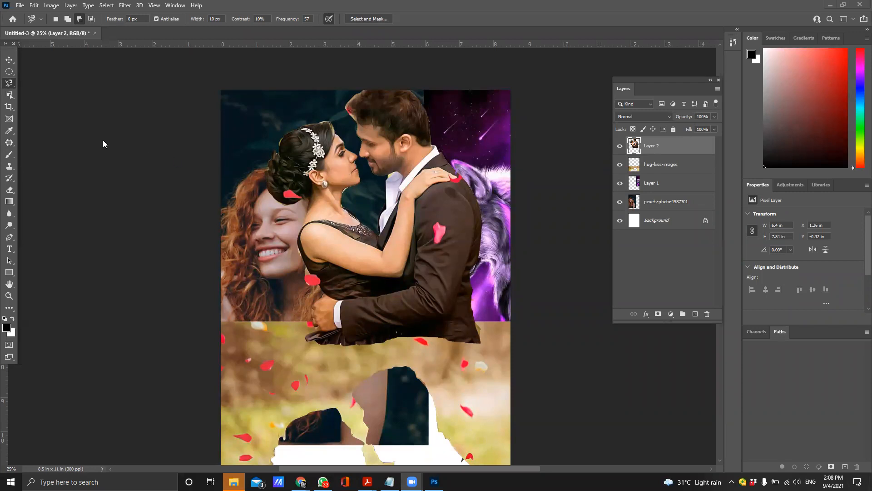
- Set the Elliptical Marquee tool to New Selection mode
click(11, 74)
click(51, 81)
click(6, 90)
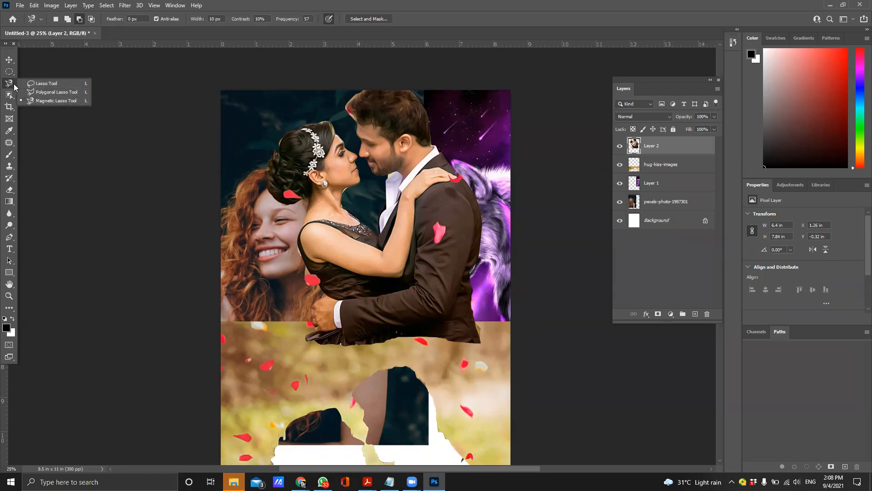
click(9, 71)
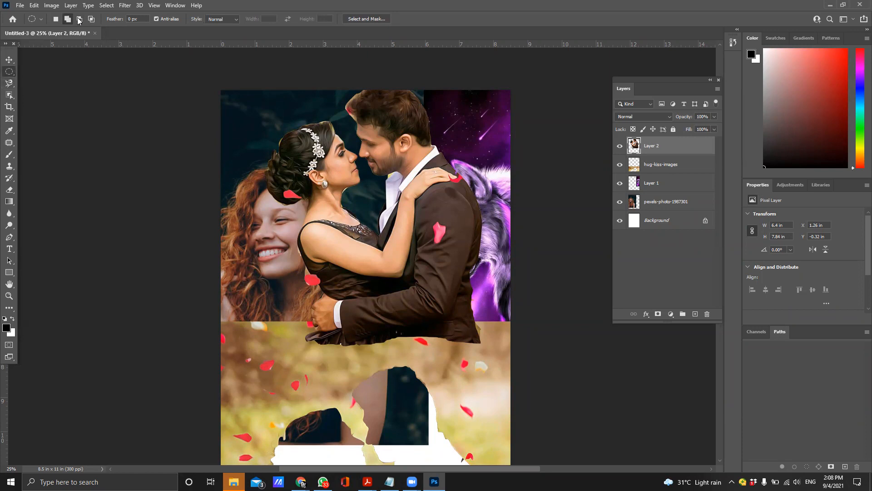
click(55, 19)
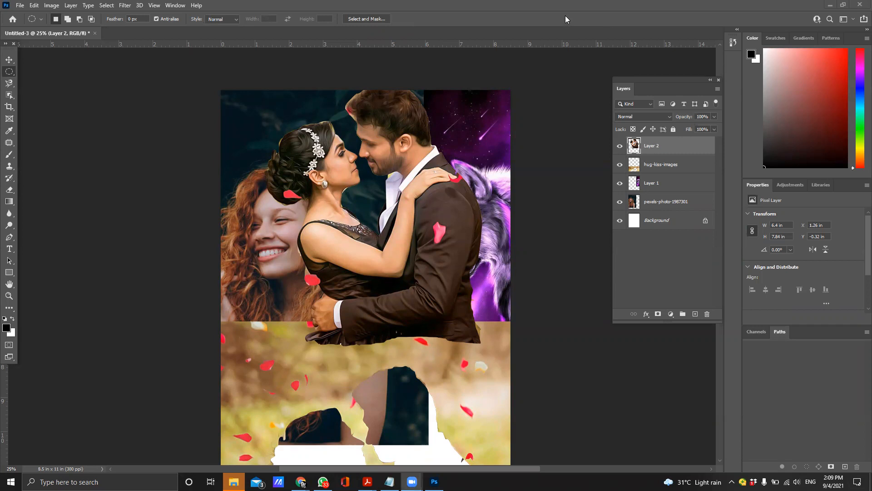
- Undo all the layer moves and the Layer Via Cut, back to the selected couple in the original photo
click(558, 127)
key(v)
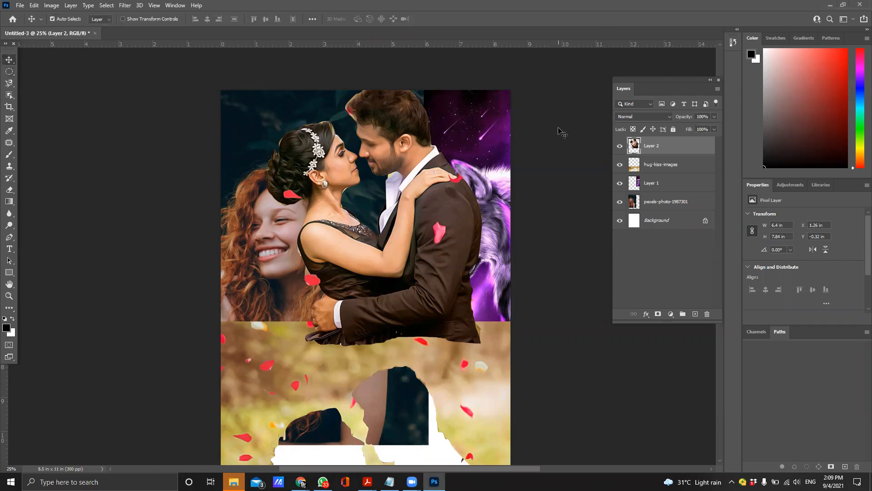
click(558, 128)
key(ctrl+z)
key(ctrl+z)
key(ctrl+z)
key(ctrl+z)
key(ctrl+z)
key(ctrl+z)
key(ctrl+z)
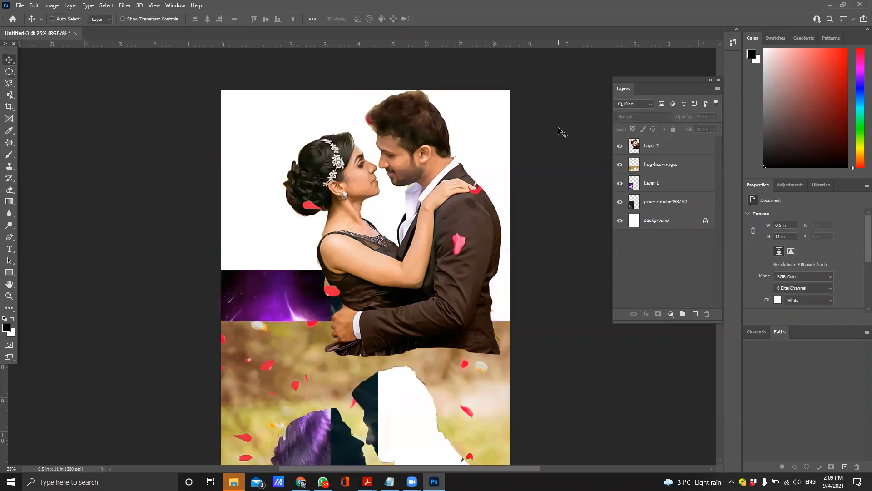
key(ctrl+z)
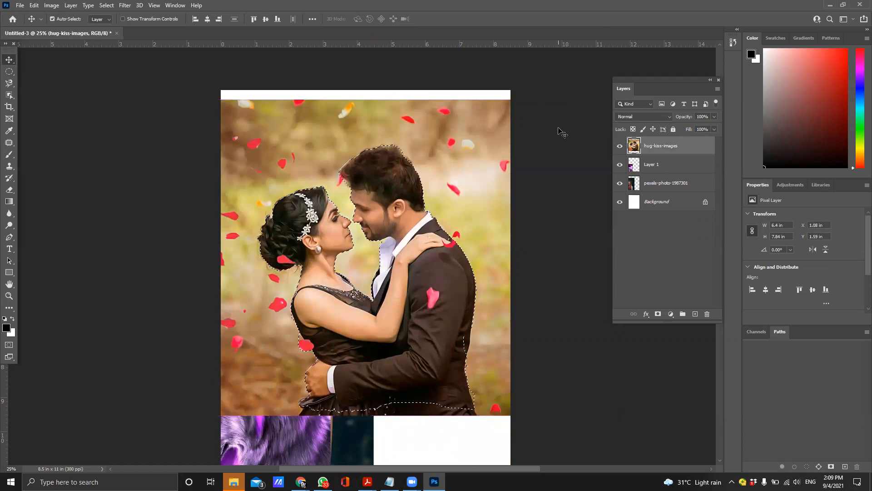
- Deselect the couple, then move their photo to the page's lower-right area and the curly-haired woman's photo to the upper-left corner
key(ctrl)
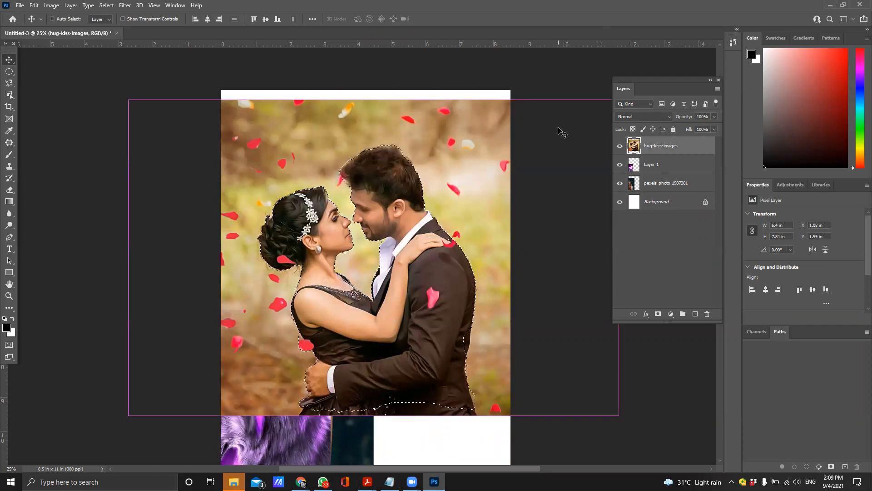
drag(341, 169, 591, 225)
drag(329, 207, 398, 175)
drag(438, 203, 461, 307)
mouse_move(414, 221)
mouse_down()
mouse_move(451, 210)
mouse_move(407, 210)
mouse_up()
- Select a rectangular area around the leaves above the curly-haired woman with the Rectangular Marquee tool
key(z)
click(409, 203)
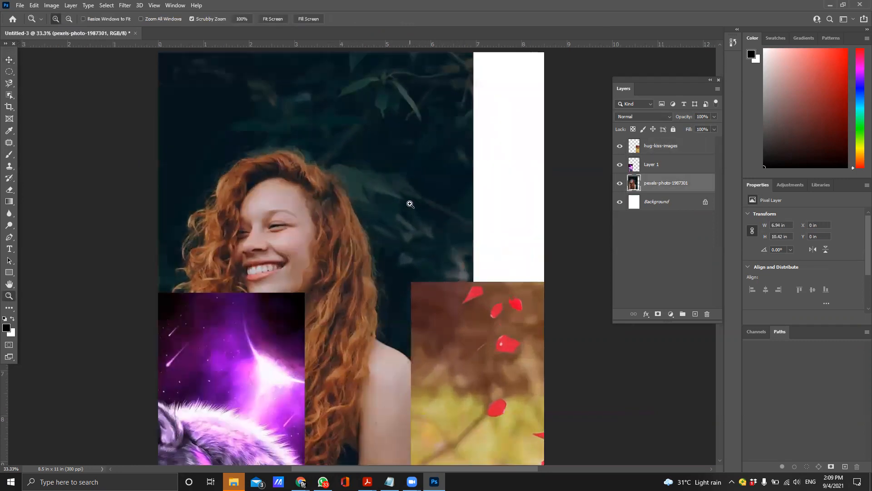
scroll(410, 204, up, 3)
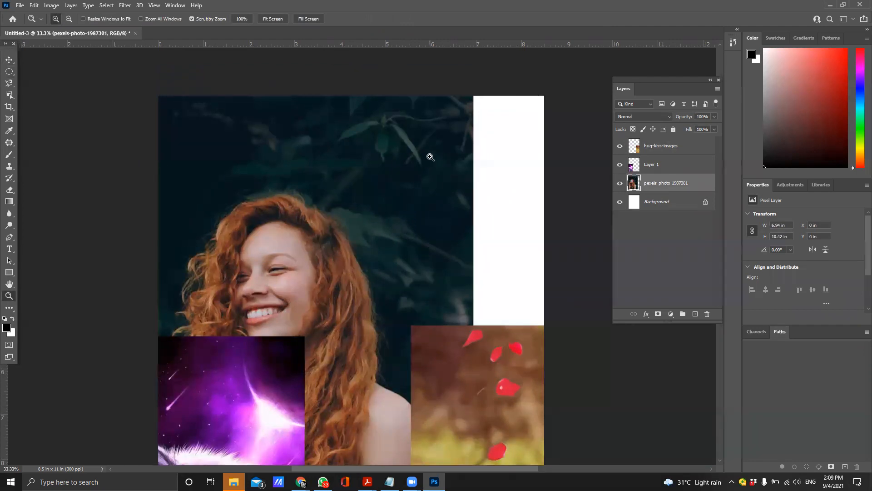
click(405, 180)
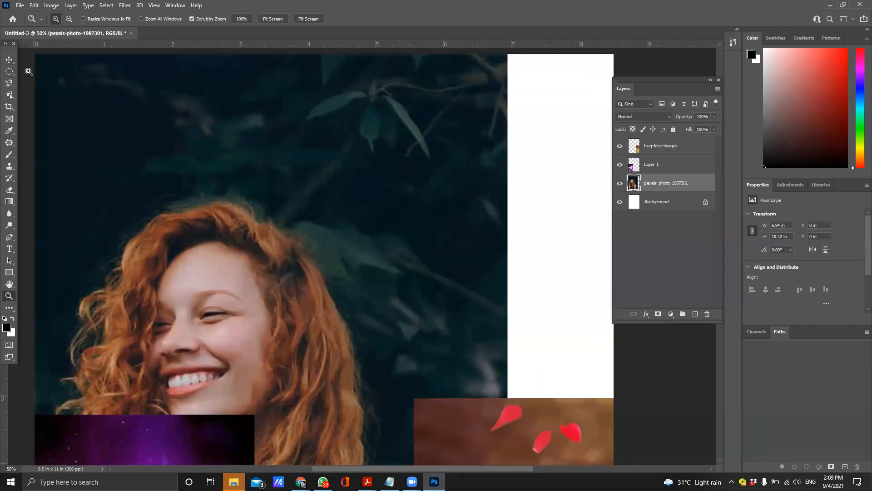
right_click(10, 74)
click(43, 71)
drag(300, 86, 418, 157)
- Subtract a polygonal area from the lower-right part of the rectangular selection with the Polygonal Lasso tool
click(12, 86)
right_click(12, 87)
click(45, 93)
click(398, 127)
click(348, 165)
click(336, 215)
click(405, 230)
click(473, 220)
click(471, 174)
click(452, 139)
click(399, 127)
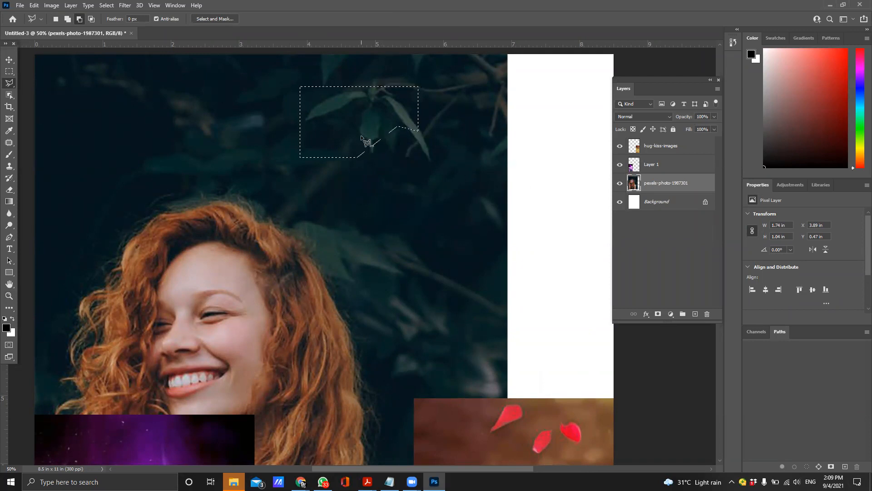
- Undo the polygonal subtraction and the rectangular selection, and move the woman's photo slightly right and down on the page
key(ctrl+z)
key(ctrl+z)
key(v)
drag(290, 166, 350, 170)
- Select a rectangle around the leaves and subtract its lower-right corner with the Polygonal Lasso tool
click(9, 72)
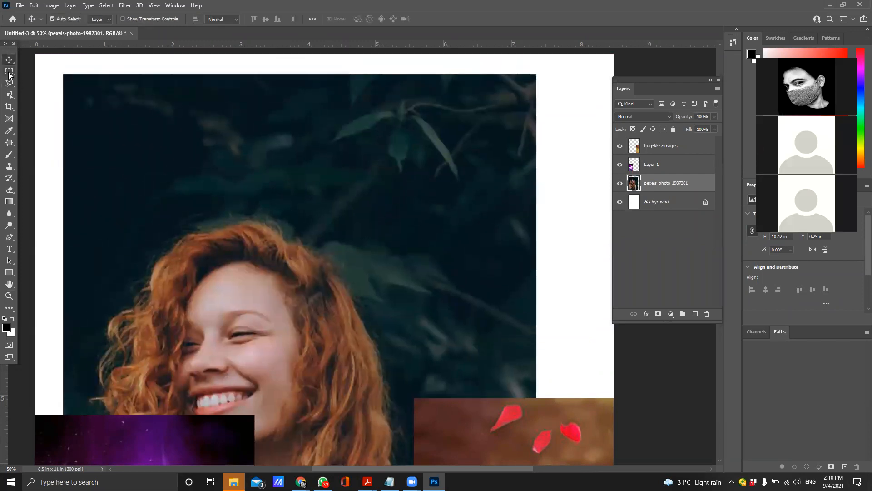
drag(316, 104, 518, 215)
click(9, 82)
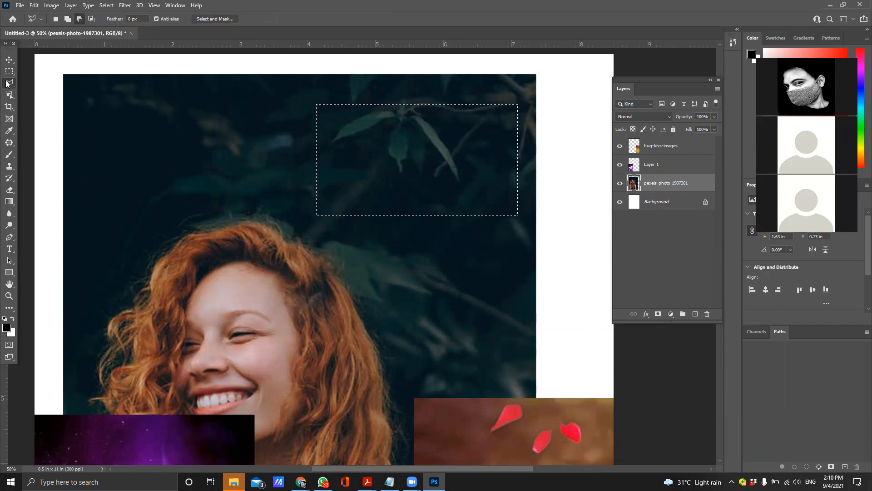
click(47, 92)
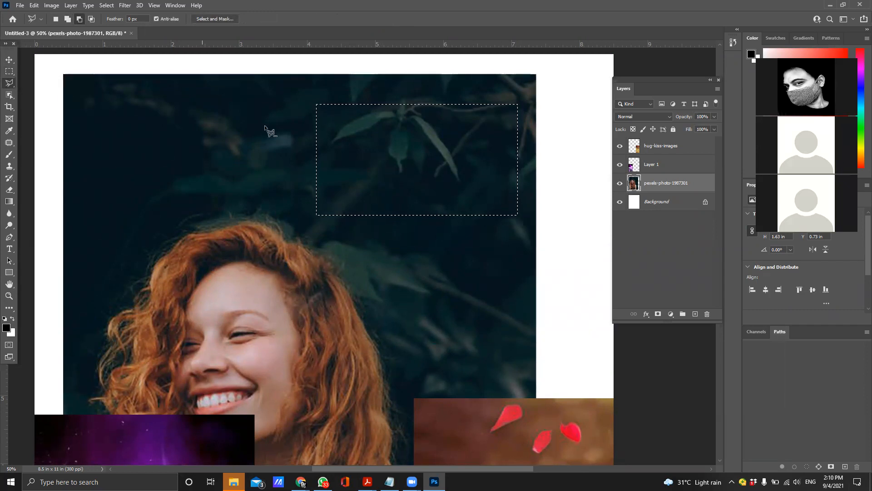
click(441, 162)
click(404, 195)
click(391, 239)
click(449, 257)
click(517, 259)
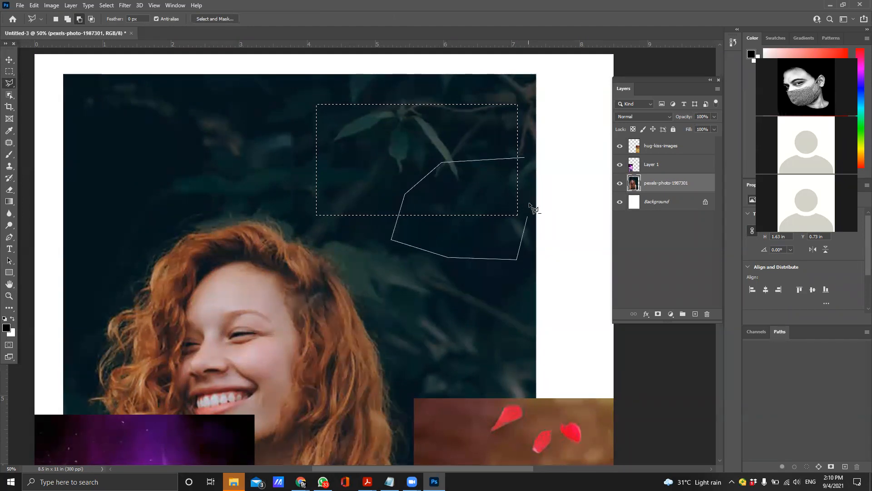
click(527, 158)
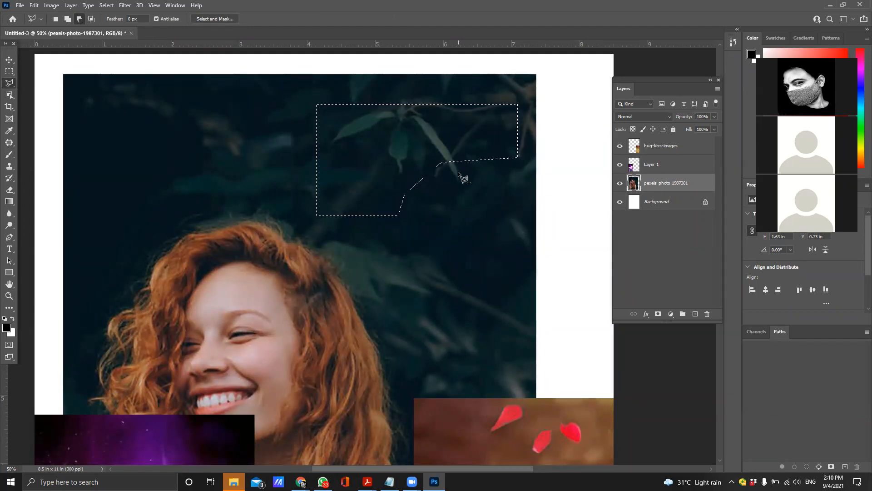
- Add a five-sided area overlapping the selection's upper-left corner with the Polygonal Lasso in Add to Selection mode
click(68, 19)
click(268, 145)
click(367, 158)
click(378, 90)
click(302, 80)
click(266, 98)
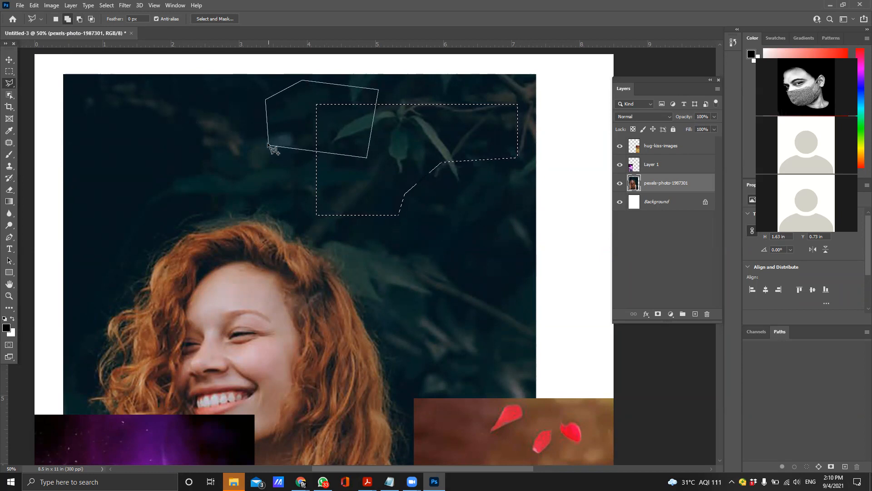
click(269, 145)
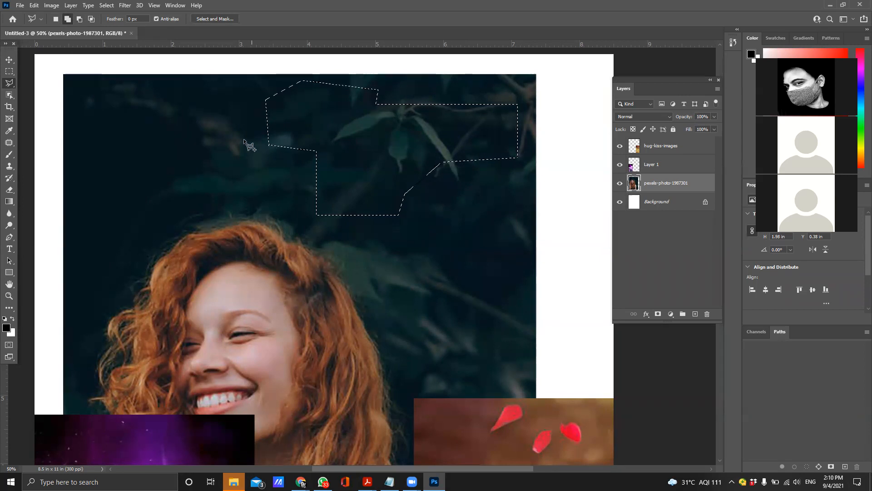
- Add freehand areas at the selection's lower-right and left edges with the Lasso tool
right_click(9, 84)
click(41, 84)
mouse_move(453, 188)
mouse_down()
mouse_move(408, 168)
mouse_move(376, 176)
mouse_move(372, 226)
mouse_move(474, 258)
mouse_move(451, 188)
mouse_up()
mouse_move(359, 155)
mouse_down()
mouse_move(228, 173)
mouse_move(343, 122)
mouse_up()
- Subtract freehand areas around the leaves from the middle of the selection with the Lasso tool
click(78, 19)
mouse_move(338, 119)
mouse_down()
mouse_move(370, 128)
mouse_move(459, 119)
mouse_move(408, 85)
mouse_move(340, 120)
mouse_up()
mouse_move(388, 157)
mouse_down()
mouse_move(383, 107)
mouse_move(309, 122)
mouse_move(386, 157)
mouse_up()
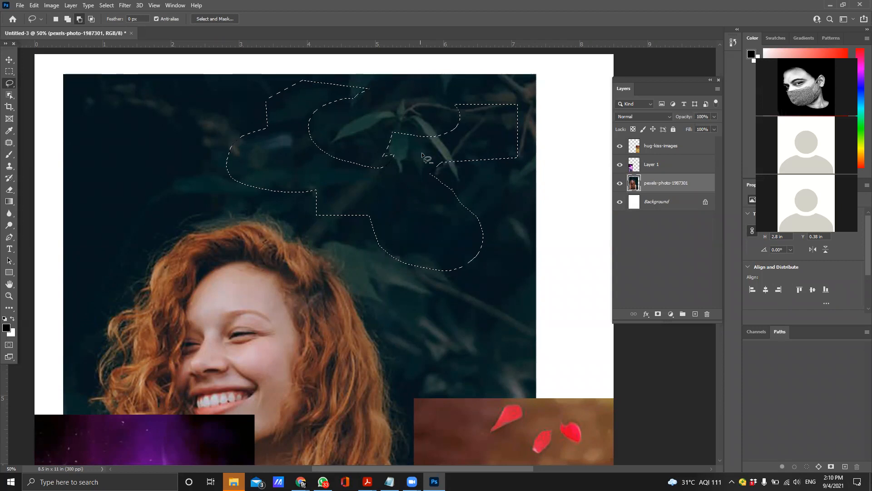
- Copy the irregular selection to a new layer with Layer Via Copy, move it over the woman's face, and delete the copied layer
right_click(410, 160)
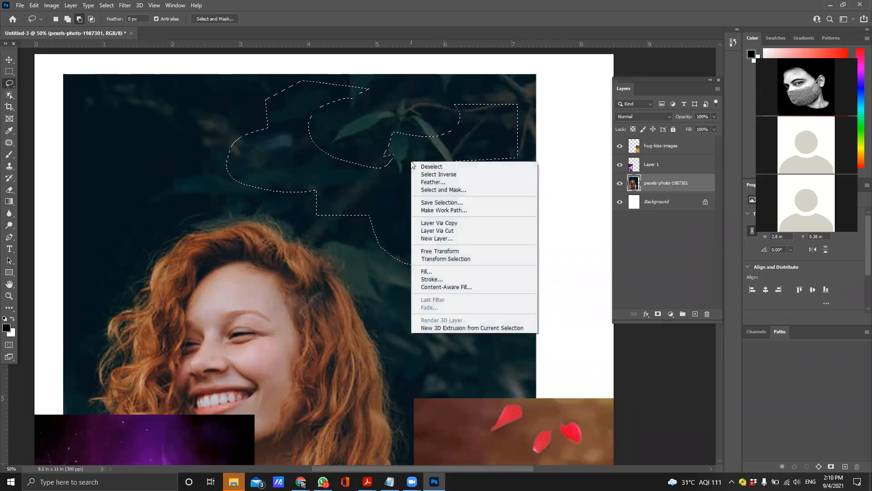
click(454, 231)
click(9, 60)
drag(377, 168, 287, 348)
drag(279, 351, 282, 354)
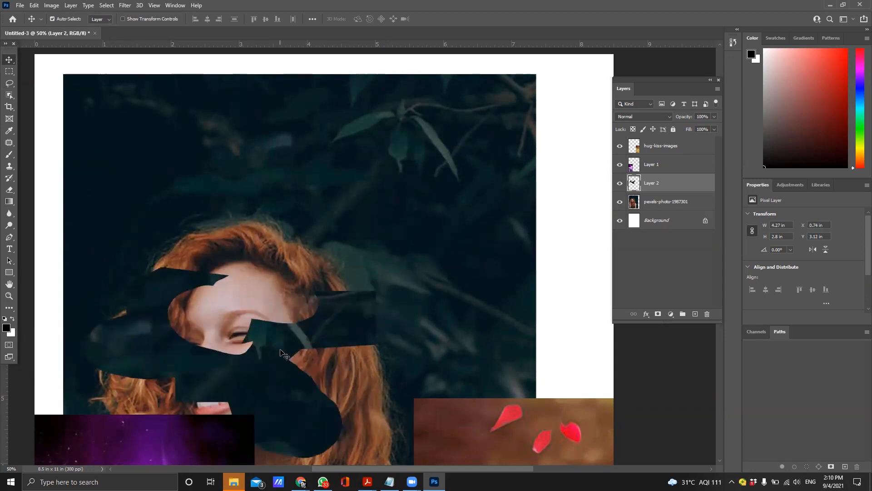
key(Delete)
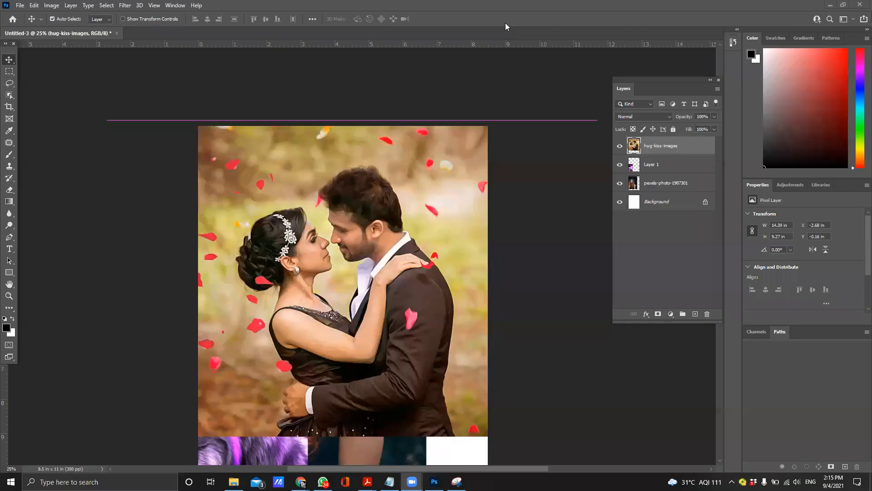
- Select a rectangle of about 6.33 by 4.75 in around the couple's heads and cut it to a new layer
click(10, 74)
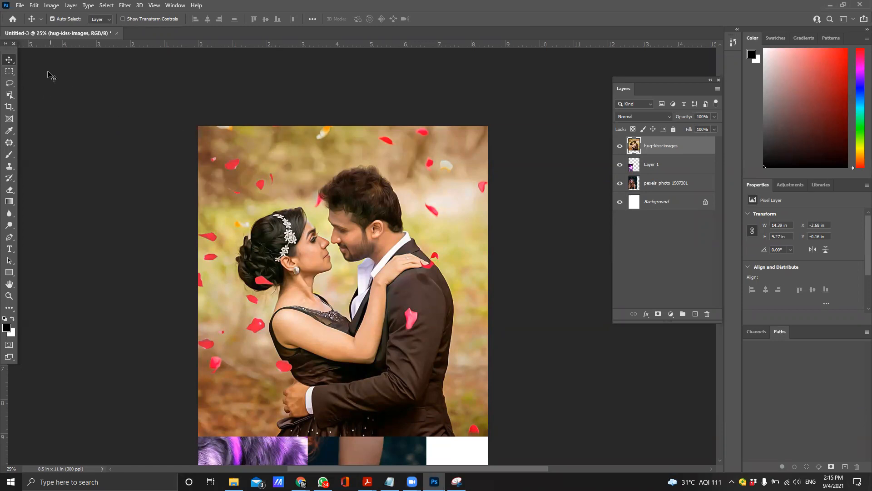
click(9, 72)
drag(241, 143, 456, 305)
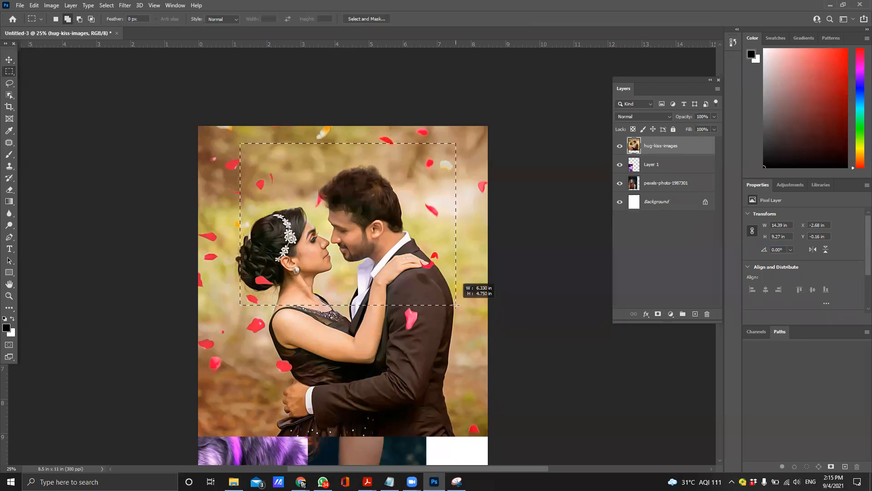
right_click(345, 202)
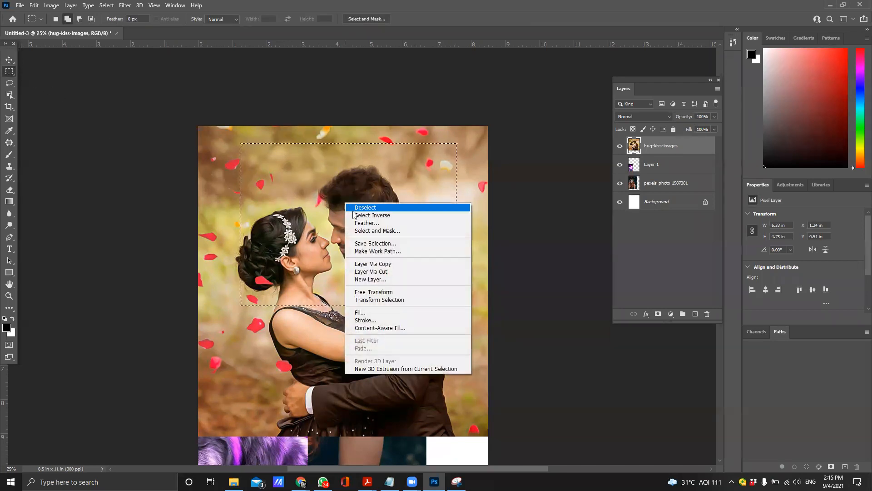
click(393, 272)
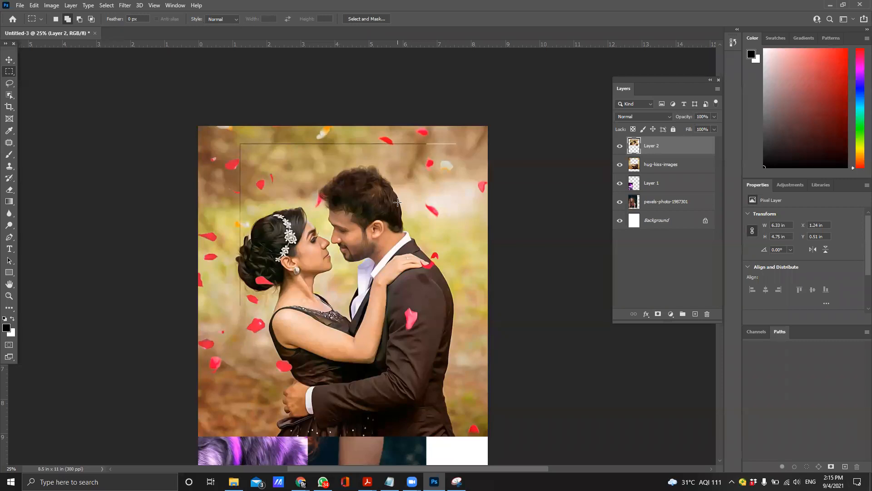
- Move the cut-out rectangle toward the page's lower right and shift the remaining couple photo with the Move tool
click(11, 62)
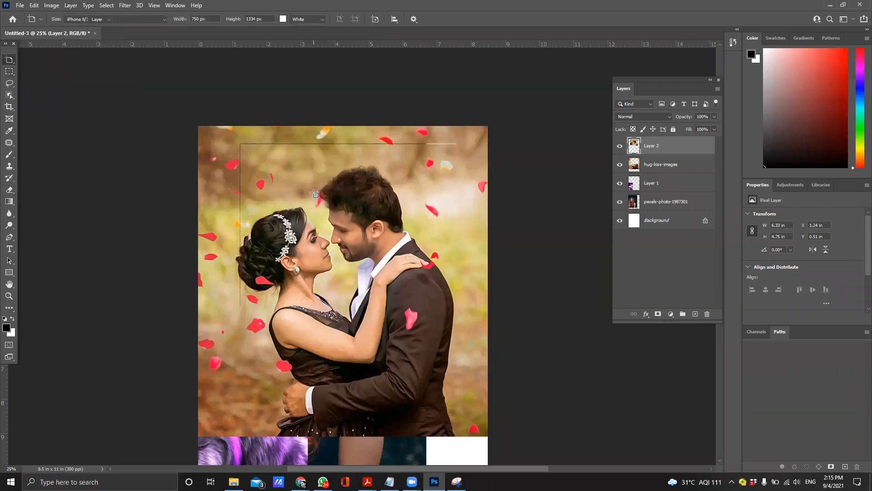
key(v)
drag(314, 195, 307, 297)
right_click(9, 61)
click(44, 59)
drag(362, 311, 318, 237)
drag(328, 259, 423, 346)
drag(245, 314, 255, 227)
- Delete the remaining couple photo layer, and undo the deletion, the moves and the Layer Via Cut
key(Delete)
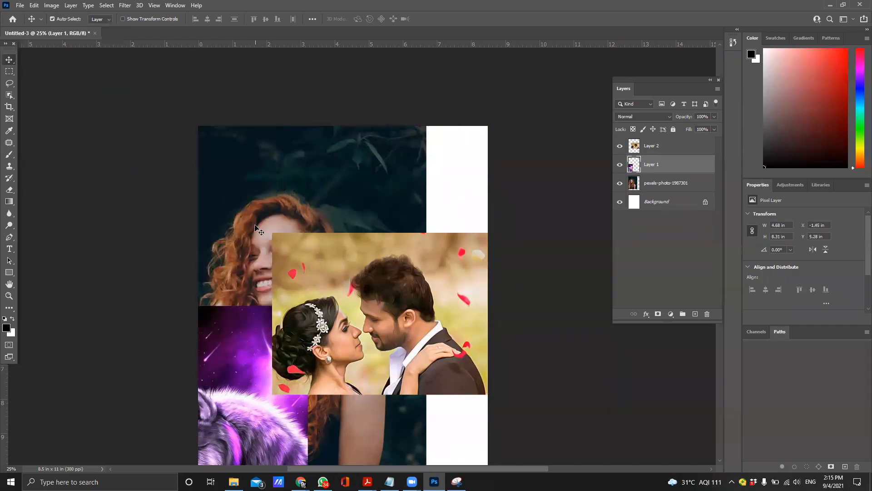
key(ctrl+z)
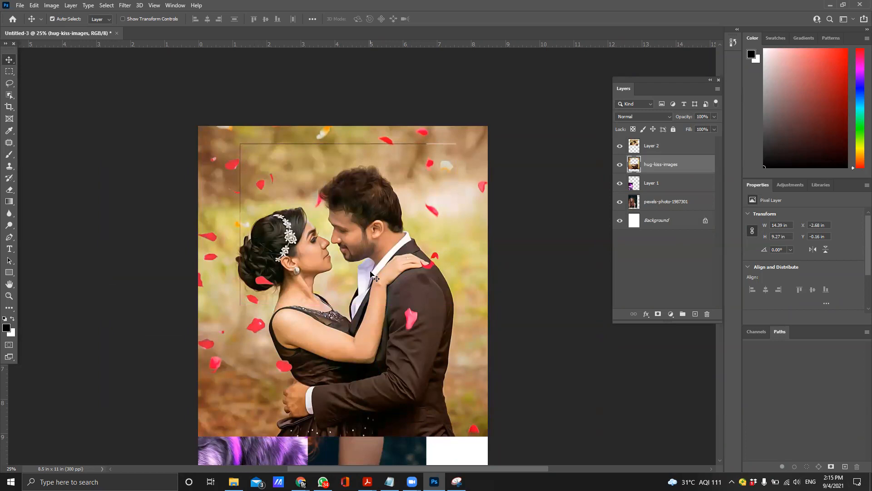
key(ctrl+z)
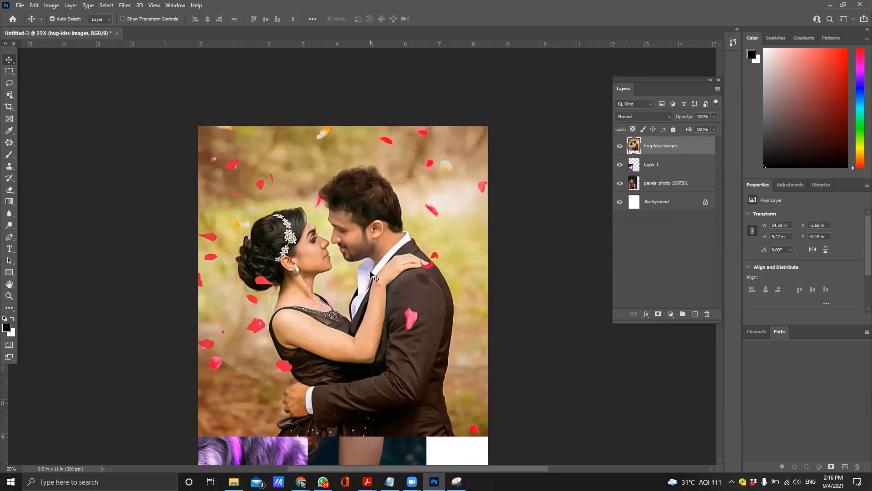
- Trace around the embracing couple in the hug-kiss-images photo with the Magnetic Lasso tool and close the outline into a selection
scroll(370, 274, down, 2)
key(z)
click(356, 304)
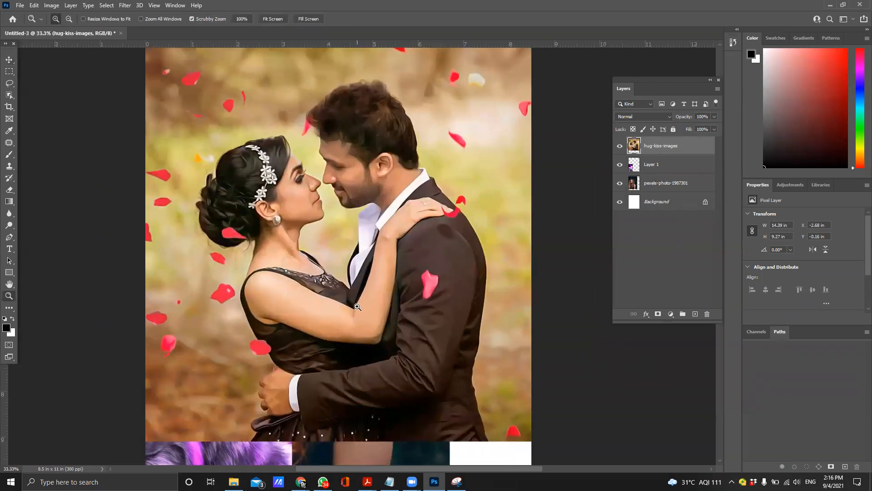
scroll(352, 288, down, 1)
click(352, 267)
scroll(352, 267, up, 3)
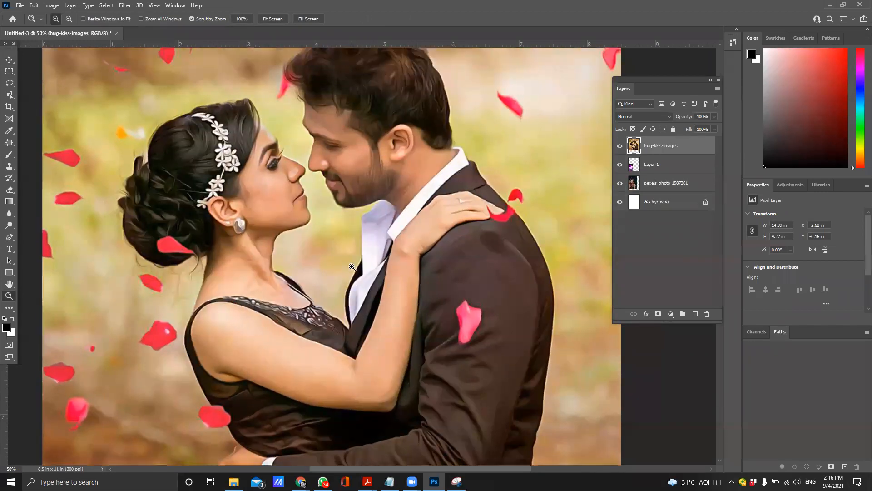
click(9, 83)
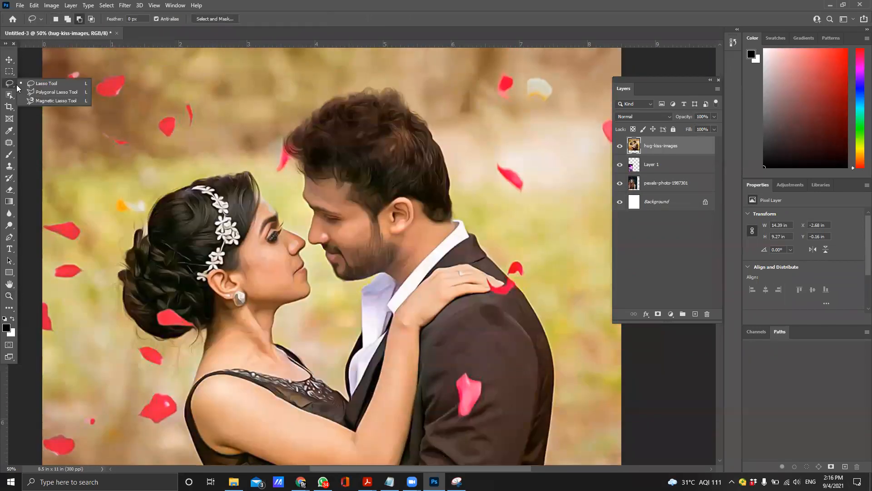
click(62, 94)
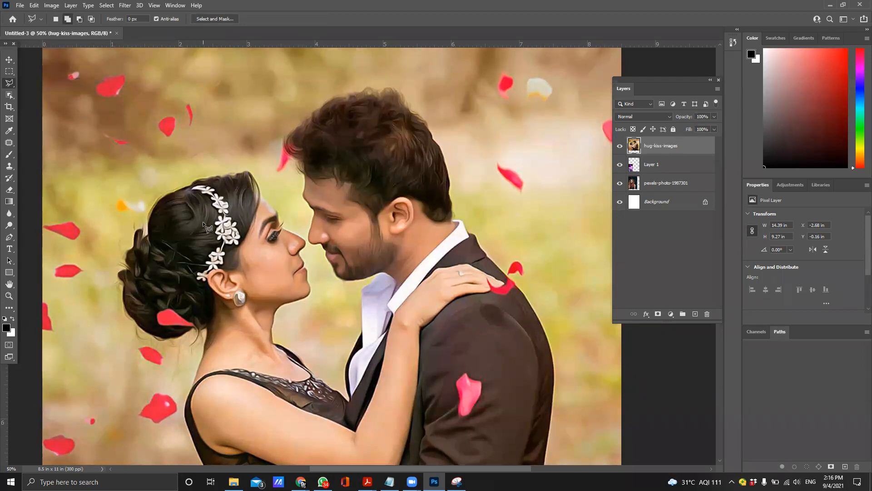
right_click(9, 83)
click(61, 104)
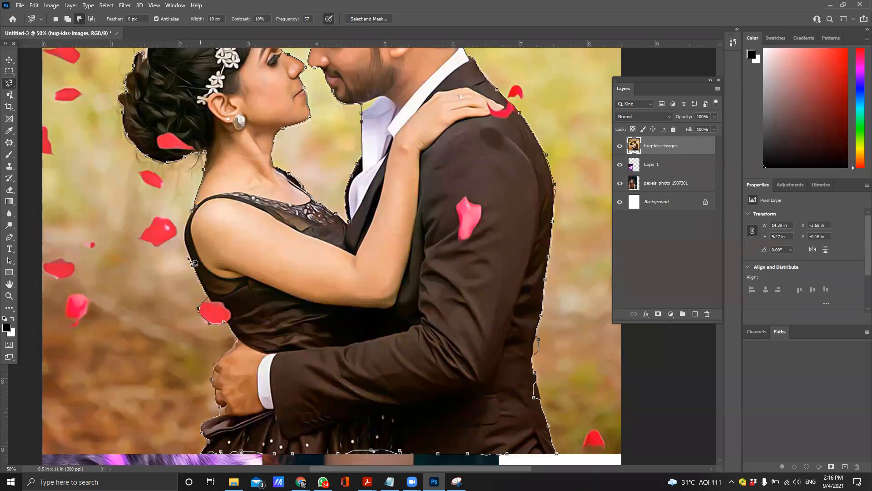
click(195, 216)
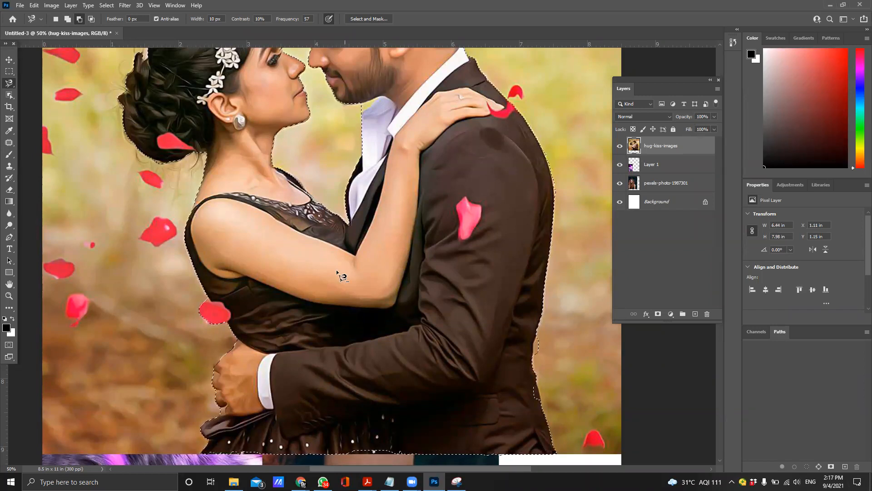
- Add a rectangular strip along the photo's lower edge to the couple selection with the Rectangular Marquee tool in add mode
scroll(336, 272, down, 5)
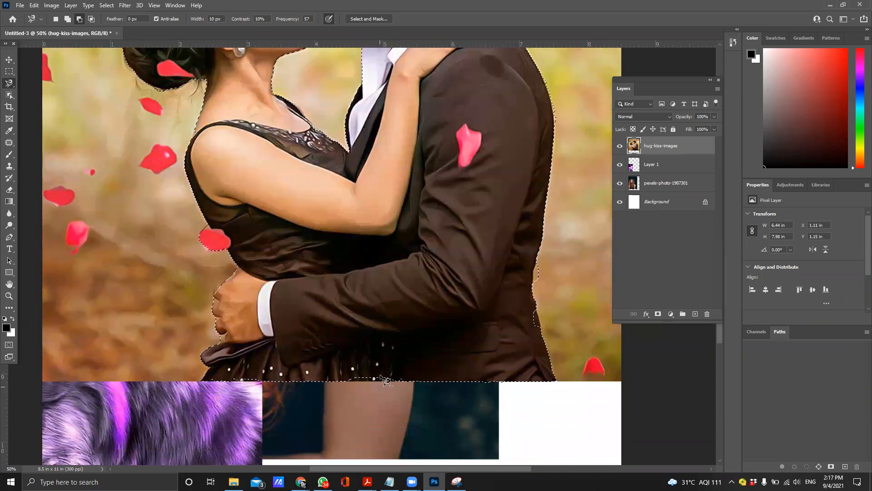
click(9, 72)
right_click(9, 73)
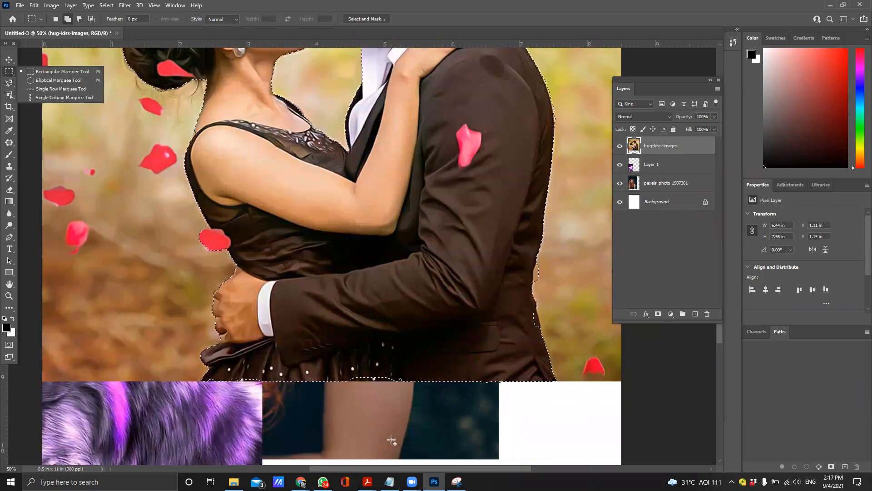
click(68, 20)
drag(214, 368, 536, 384)
scroll(536, 338, up, 2)
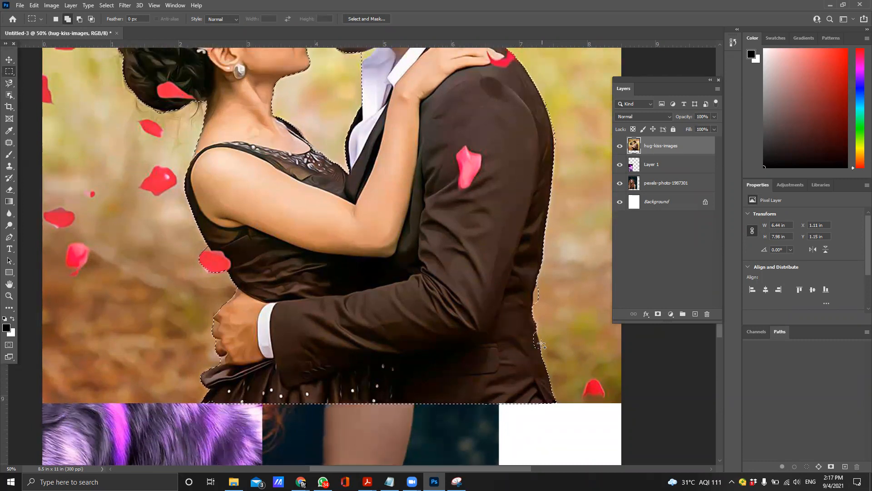
- Correct the selection edge along the man's lower jacket with the Polygonal Lasso, adding the missed part and subtracting the excess background
drag(9, 83, 41, 97)
click(43, 94)
click(69, 19)
click(533, 321)
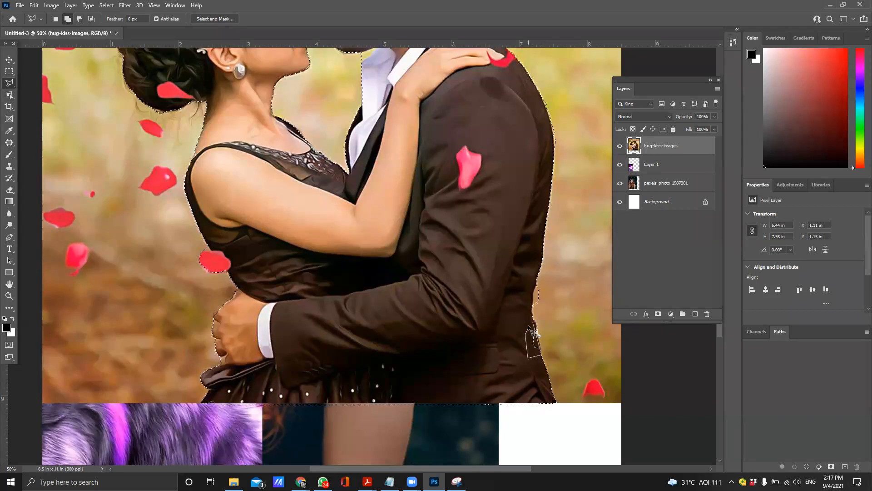
click(533, 323)
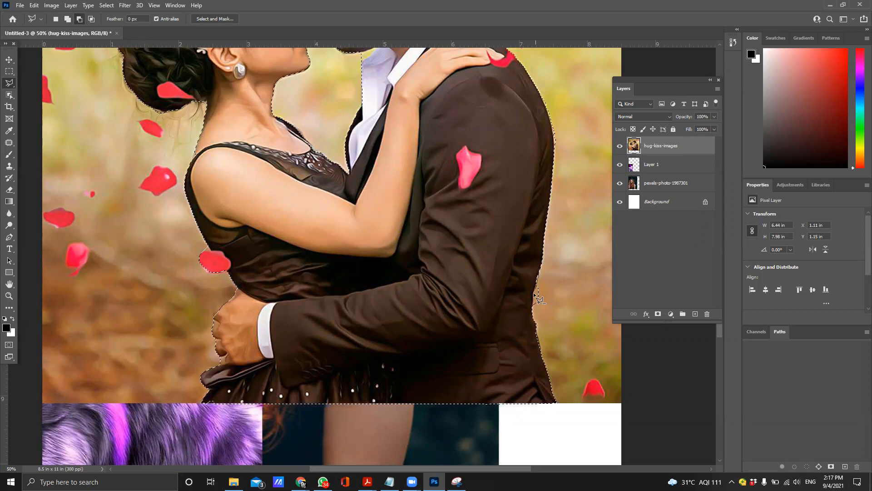
click(538, 279)
scroll(226, 280, up, 5)
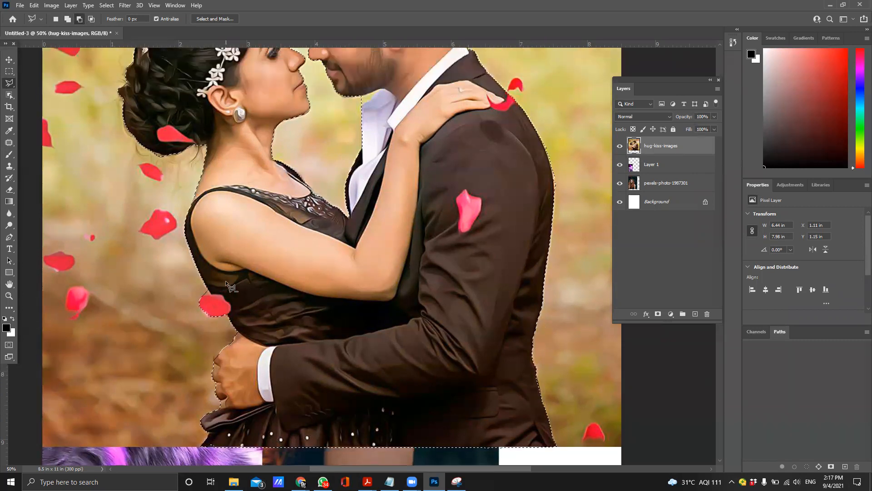
- Cut the selected couple to a new layer with Layer Via Cut and move the cut-out slightly up the page
scroll(227, 282, down, 2)
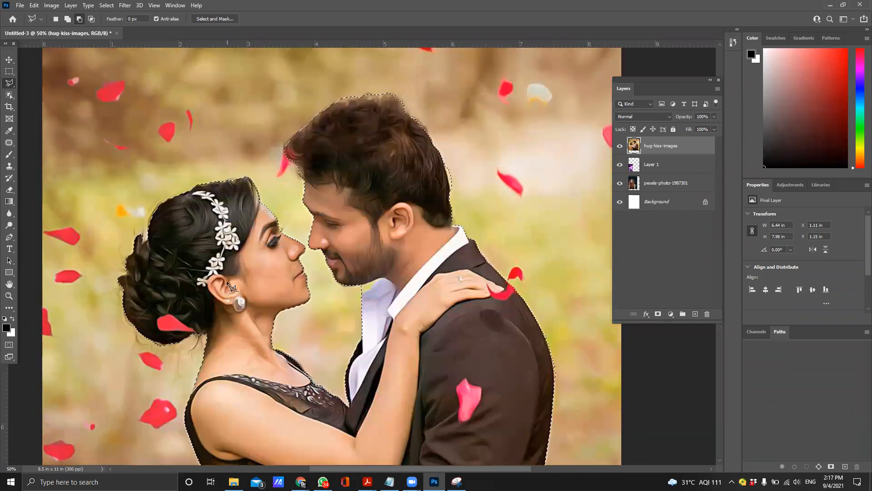
key(ctrl+minus)
key(ctrl+minus)
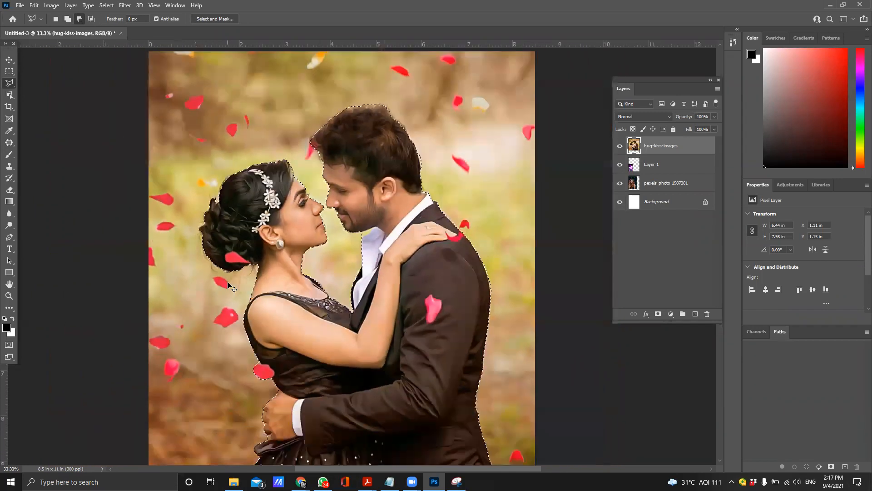
right_click(398, 270)
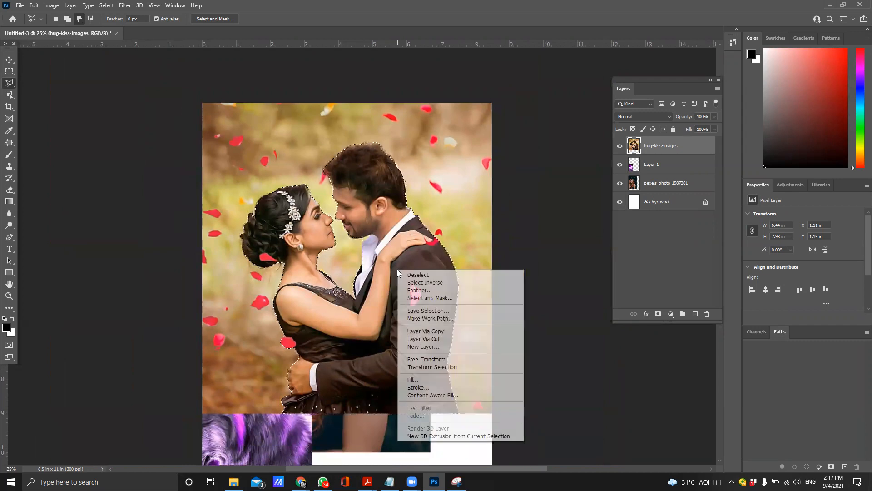
click(452, 339)
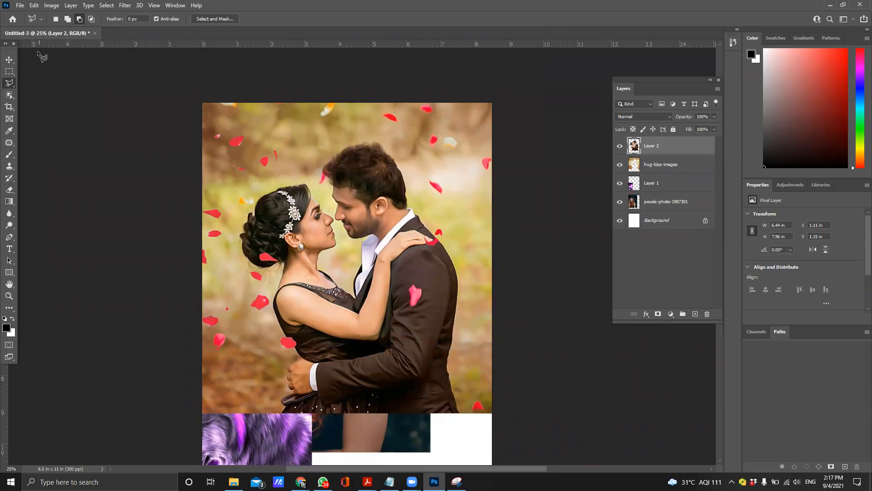
click(10, 59)
drag(408, 268, 410, 245)
- Delete the hug-kiss-images, pexels-photo-1987301 and Layer 1 layers, keeping the couple cut-out and the white background
mouse_move(446, 166)
mouse_down()
mouse_move(452, 173)
mouse_move(446, 169)
mouse_up()
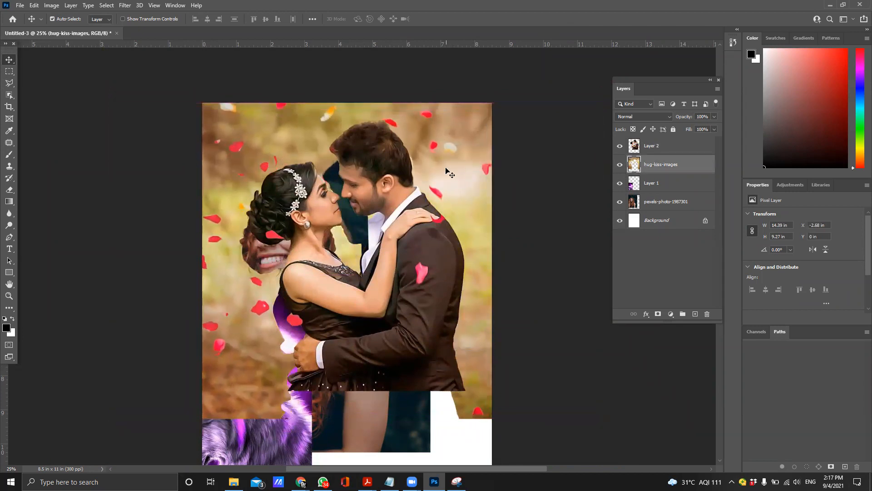
key(Delete)
click(309, 146)
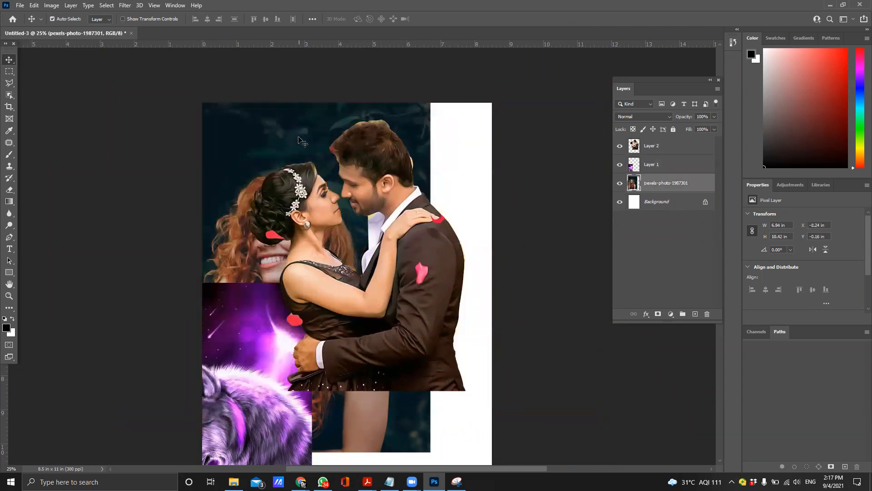
key(Delete)
click(254, 343)
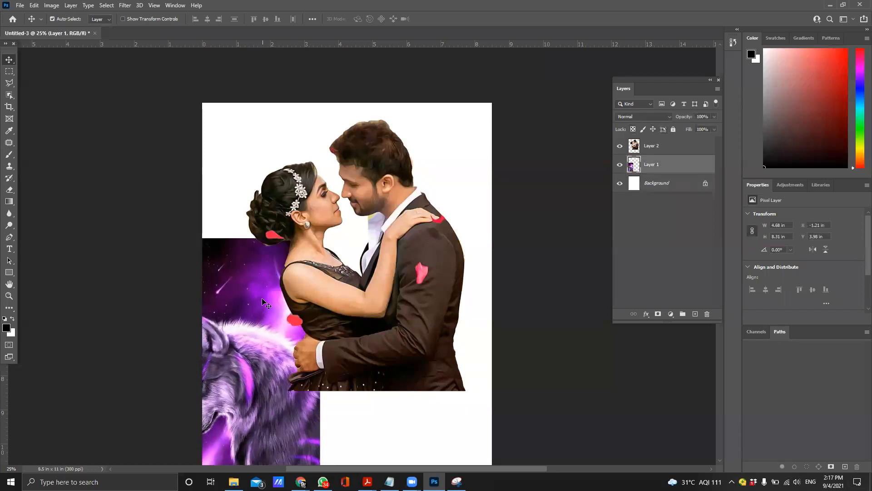
key(Delete)
- Switch to the wallpaper image search in Chrome, open the related autumn road picture from WallpaperSafari and copy the image
mouse_move(301, 481)
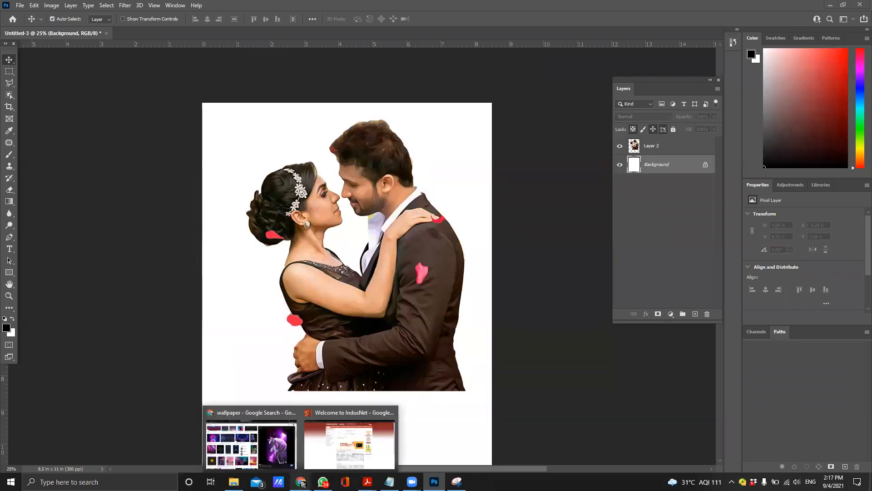
click(287, 460)
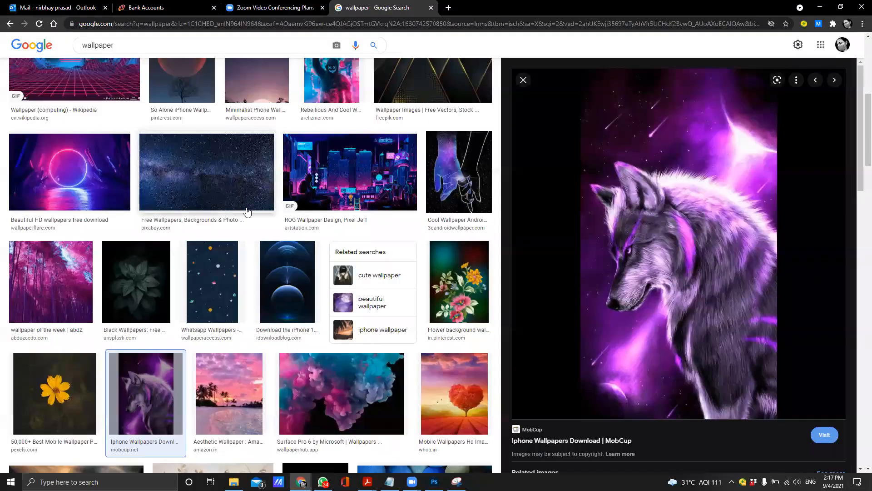
click(271, 177)
scroll(658, 243, down, 4)
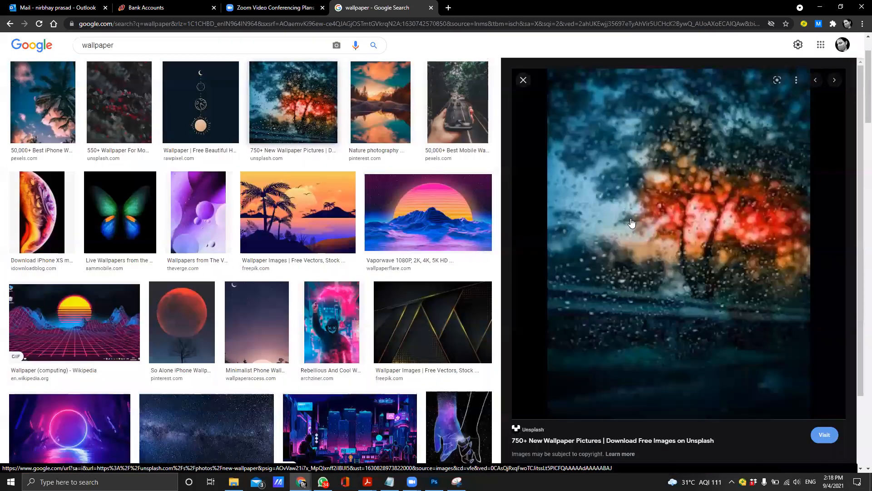
scroll(654, 254, down, 5)
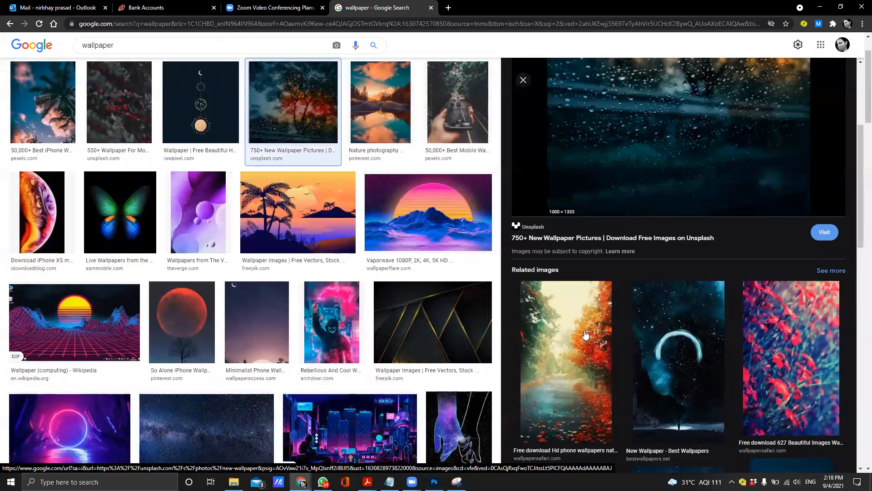
click(648, 245)
scroll(647, 241, down, 1)
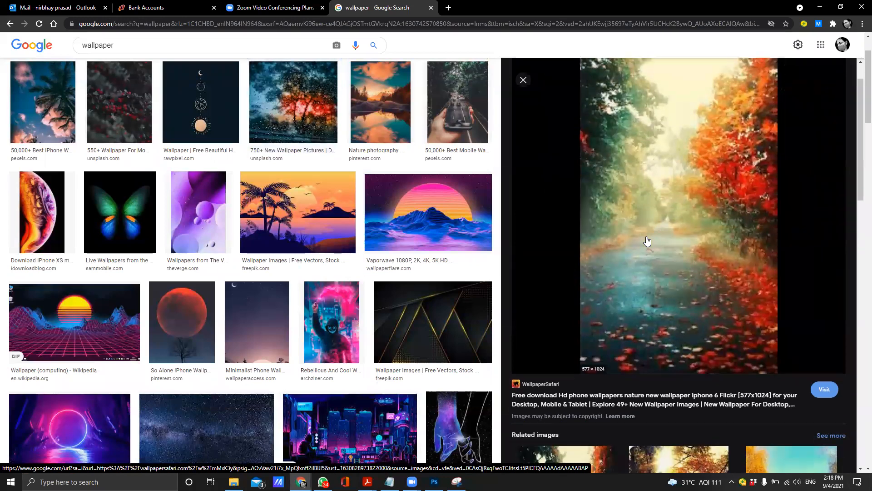
right_click(649, 205)
click(682, 321)
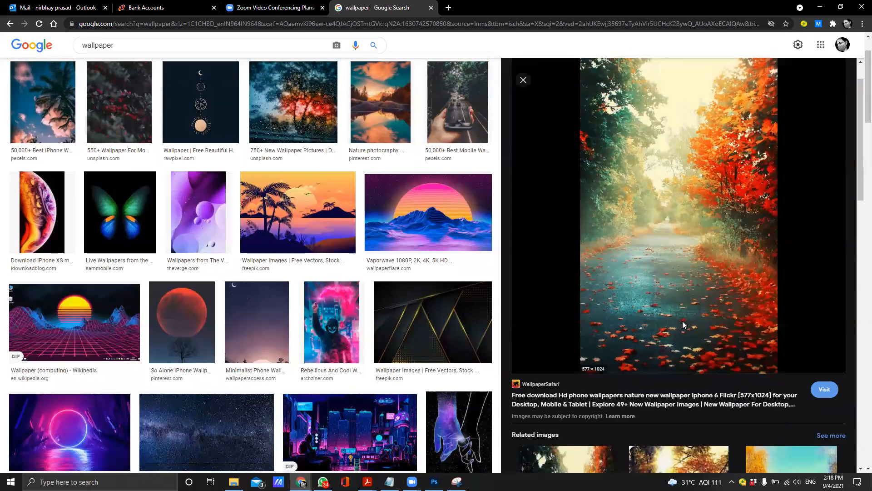
- Switch back to Photoshop and paste the autumn road image into the couple document as a new layer
click(434, 482)
click(447, 183)
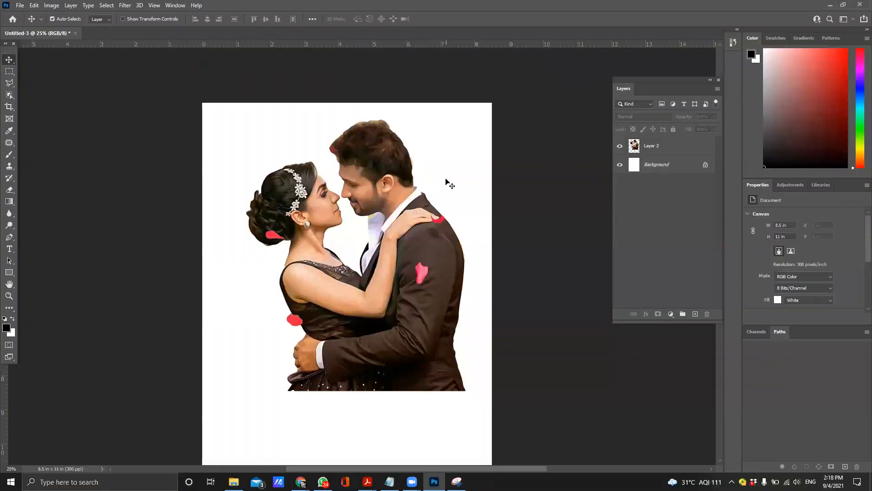
key(ctrl+v)
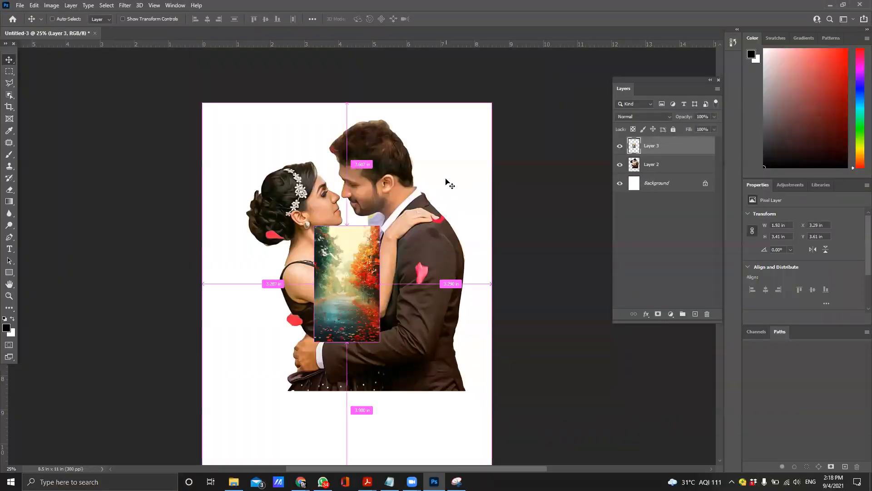
click(34, 5)
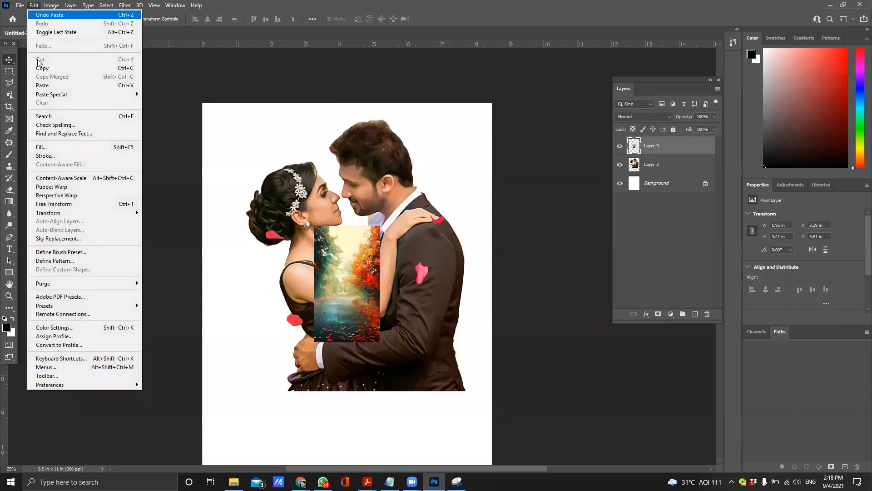
click(356, 275)
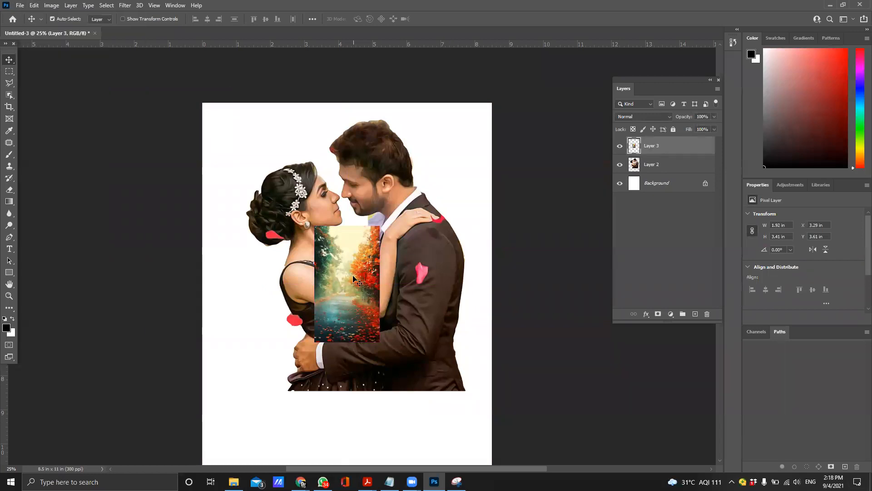
- Move the autumn road image to the page's lower-left corner and stretch it with Free Transform to about 8.5 by 10.93 in
scroll(356, 275, down, 2)
drag(357, 260, 264, 355)
key(ctrl+t)
drag(267, 325, 484, 109)
drag(414, 253, 493, 269)
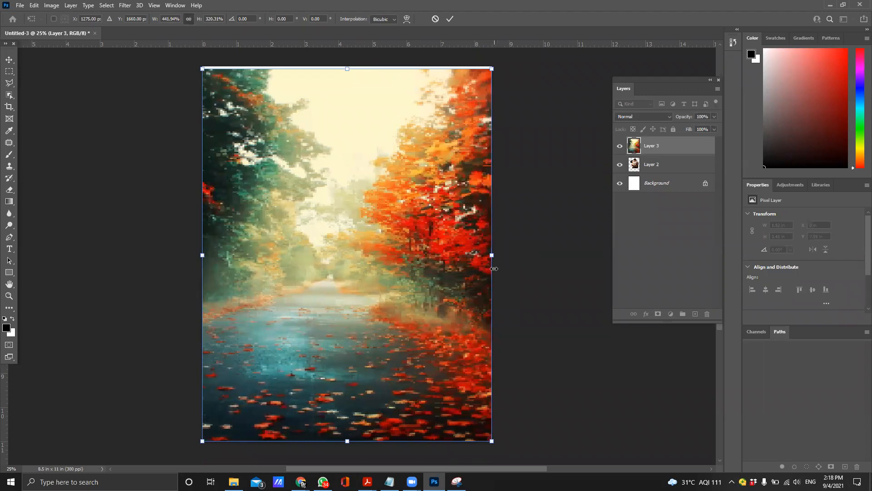
key(Return)
drag(398, 287, 366, 274)
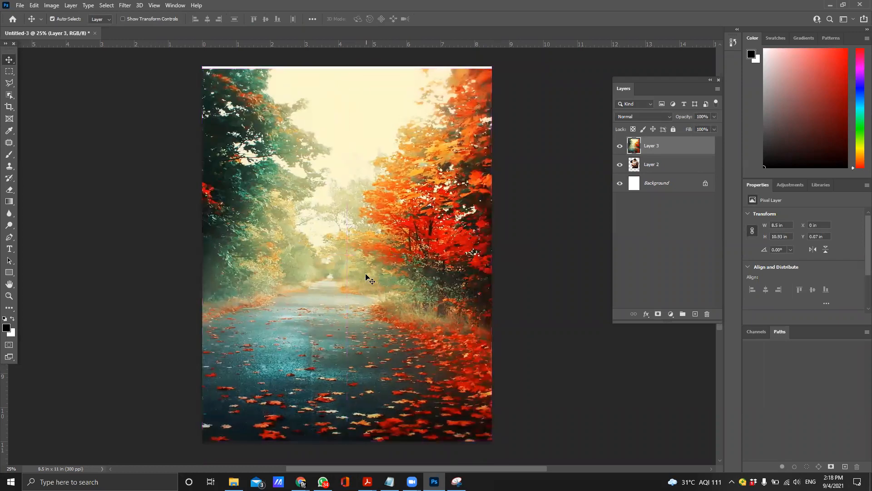
- Reorder the couple layer above the autumn road layer and move the couple down to the page's bottom edge
click(651, 168)
drag(662, 169, 667, 144)
drag(400, 276, 406, 328)
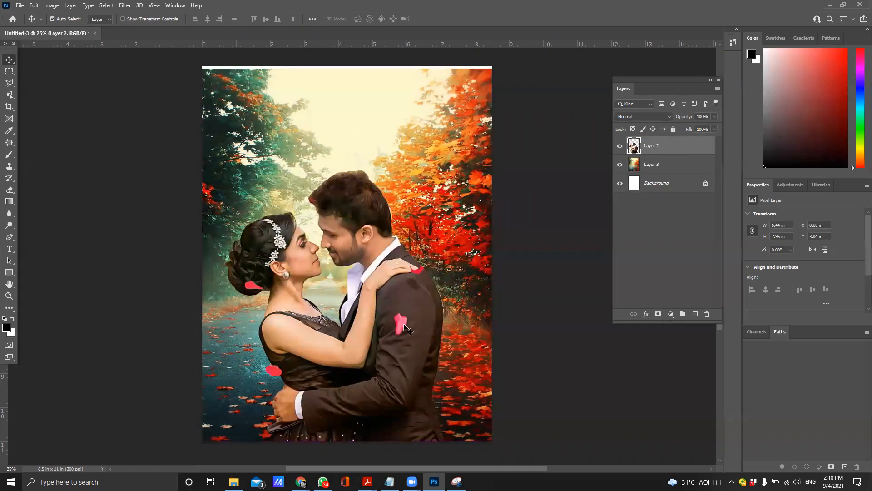
- Enlarge the couple with Free Transform to about 8.44 by 10.15 in, extending toward the page's upper right
key(ctrl+t)
drag(446, 169, 513, 96)
key(Return)
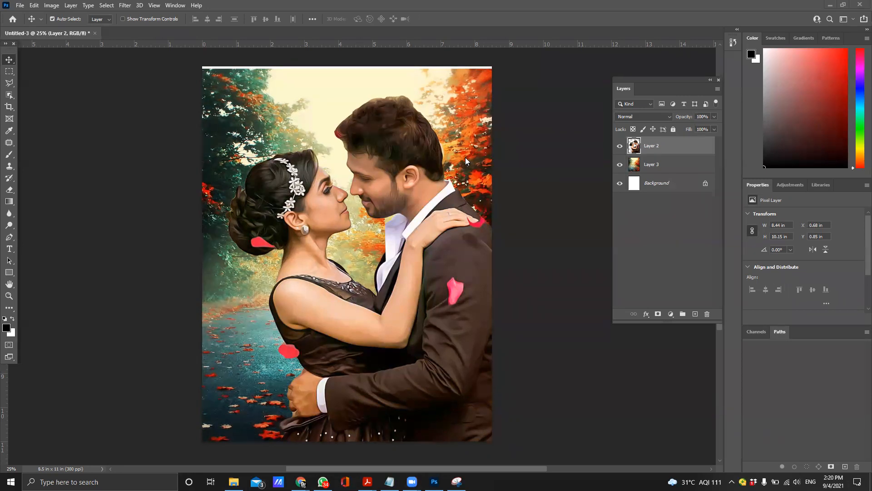
- Align the autumn road layer with the page's top edge and scale it to about 8.55 by 11 in with Free Transform
drag(470, 154, 472, 154)
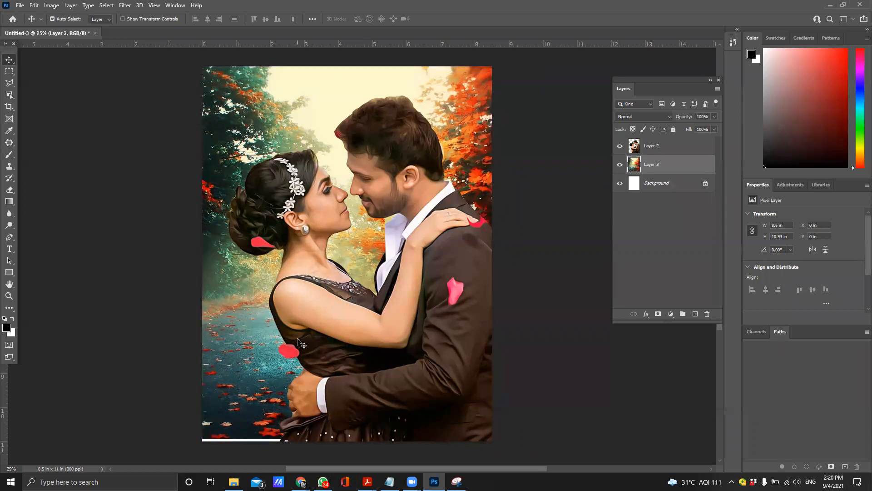
key(ctrl+t)
drag(348, 438, 350, 443)
key(Return)
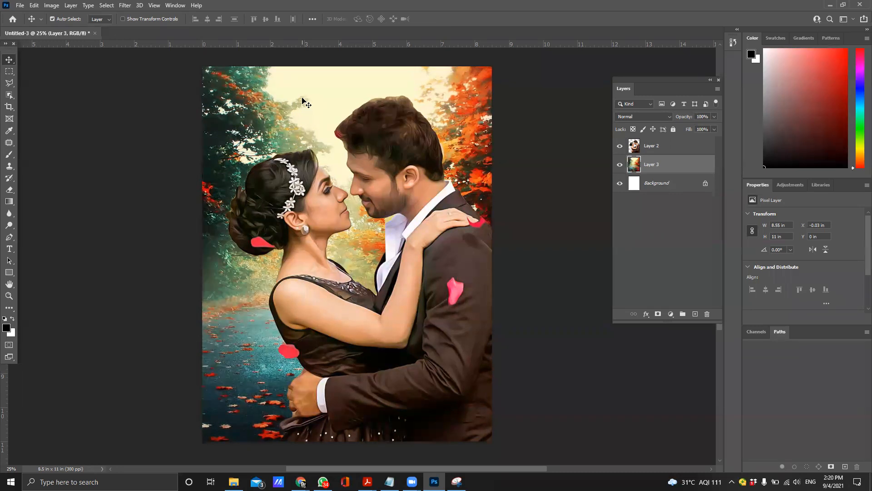
- Select the couple layer in the layer stack
click(664, 190)
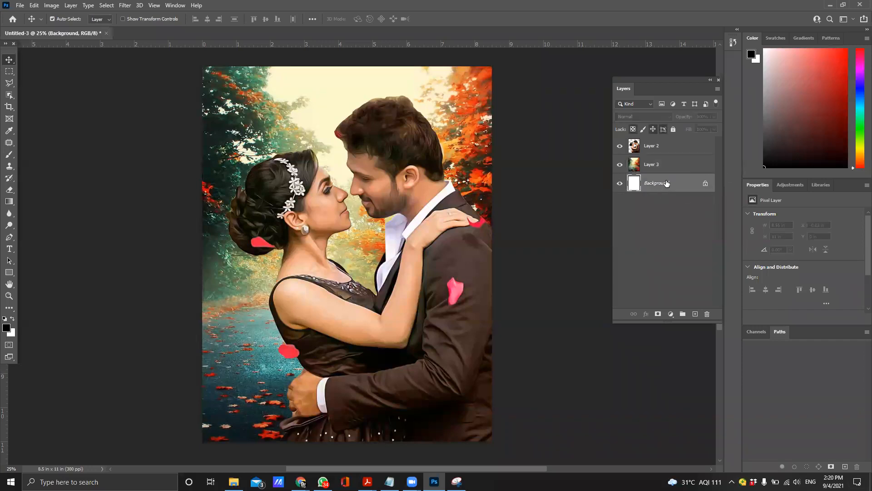
click(675, 164)
click(676, 149)
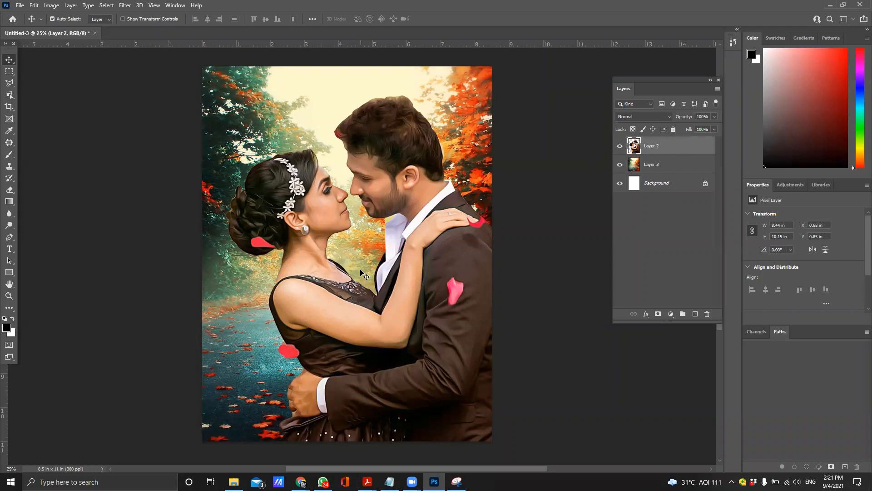
- Switch to the wallpaper image search in Chrome and copy the heart-shaped red tree wallpaper
mouse_move(301, 482)
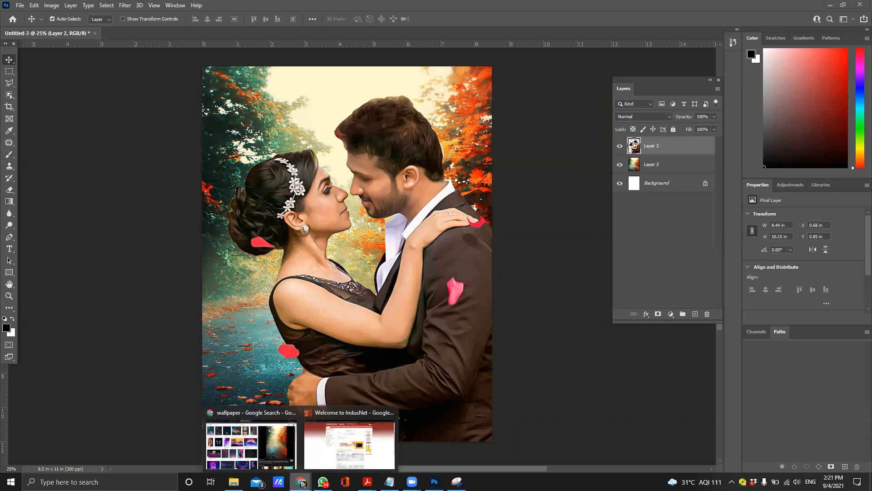
click(278, 445)
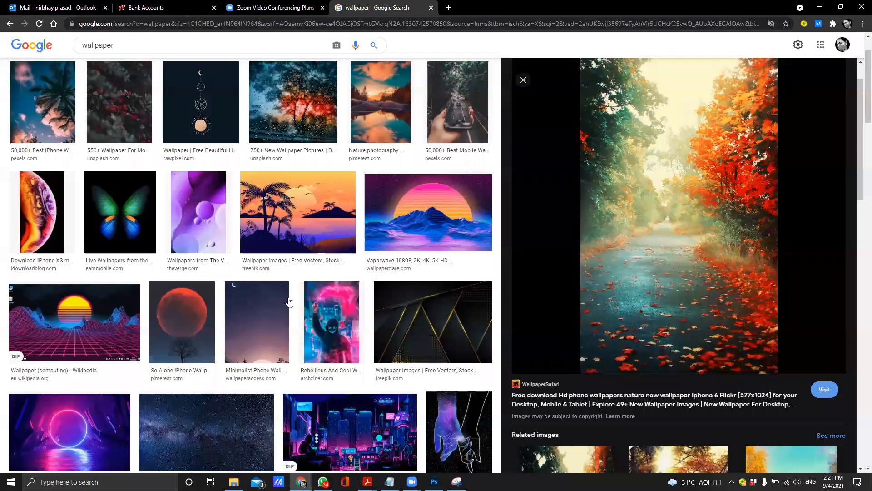
scroll(289, 301, down, 2)
scroll(236, 293, up, 1)
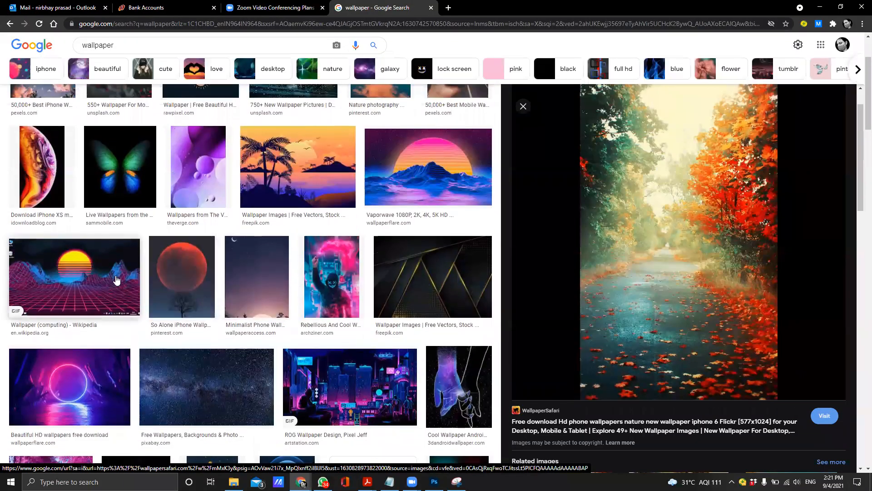
scroll(117, 278, down, 6)
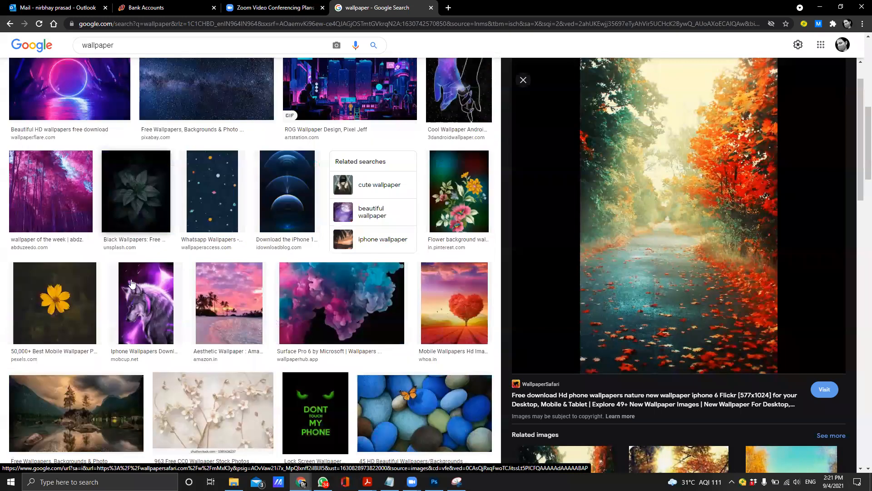
scroll(132, 284, down, 1)
click(454, 245)
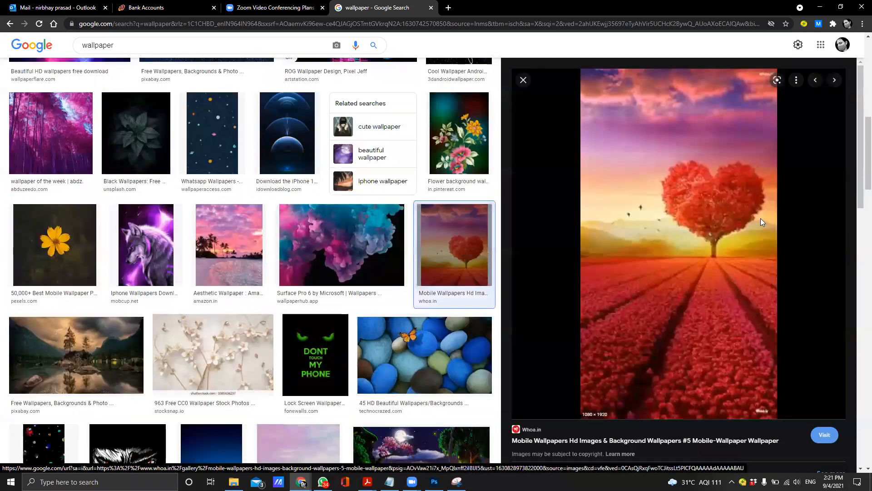
right_click(694, 223)
click(745, 326)
- Return to Photoshop, paste the heart tree wallpaper above the couple and move it over the woman's face
click(434, 481)
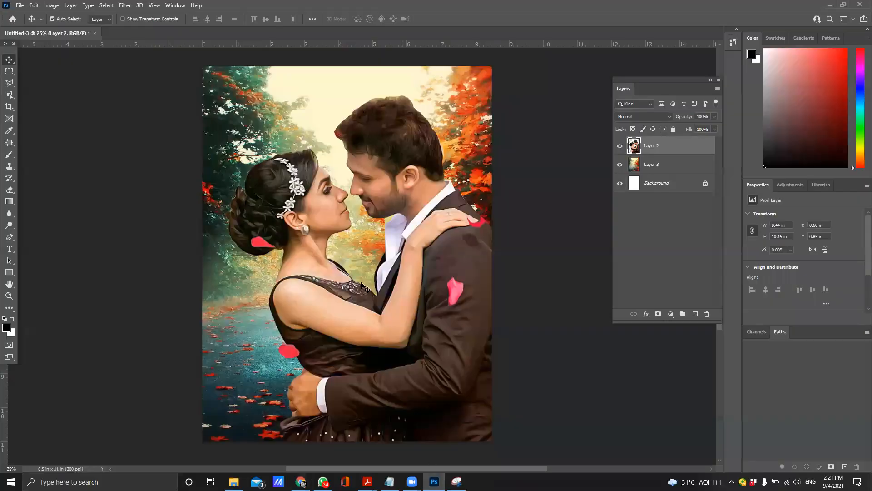
click(34, 5)
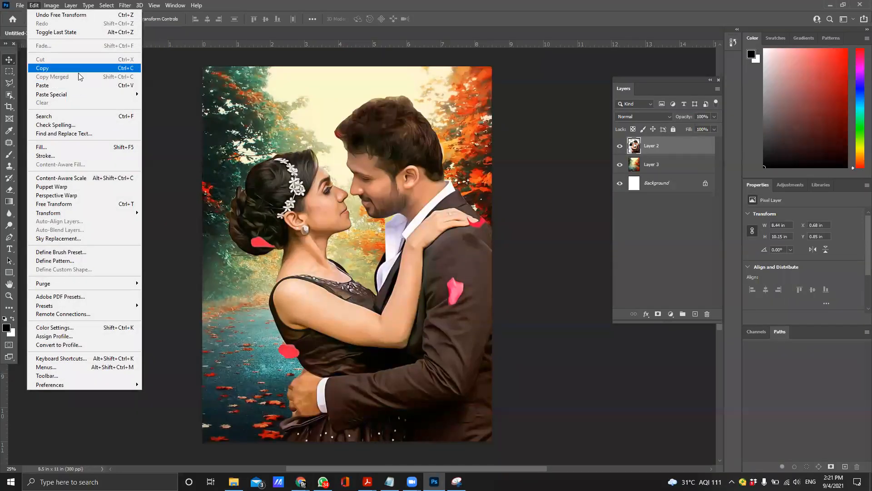
click(79, 85)
drag(338, 220, 299, 211)
- Trace the heart-shaped tree, including its trunk, with the Polygonal Lasso tool to select it
click(9, 296)
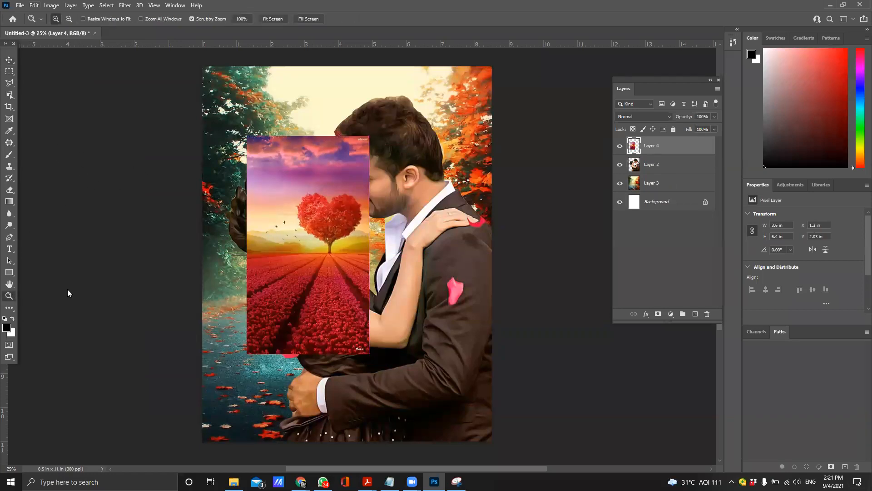
click(295, 235)
click(352, 233)
click(341, 228)
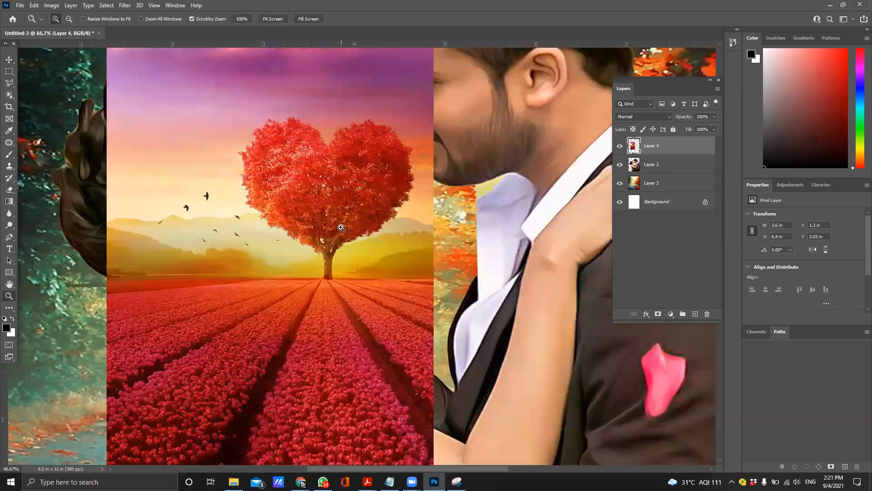
click(338, 220)
click(9, 83)
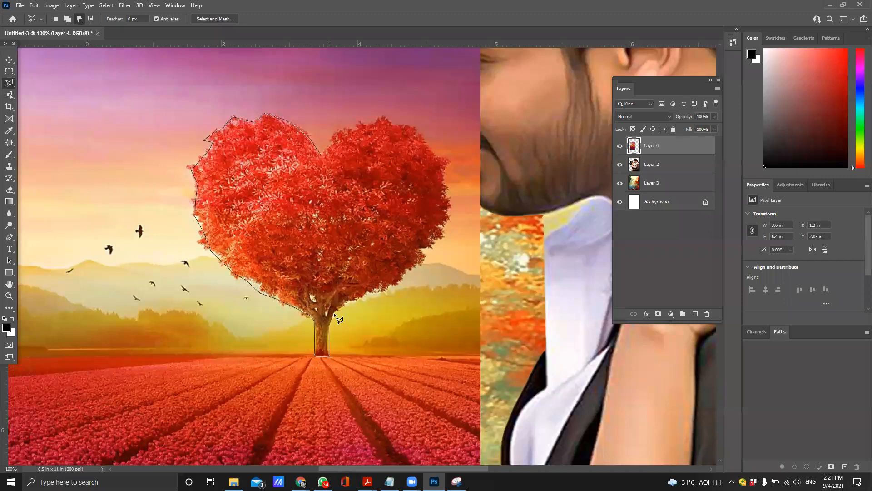
click(355, 299)
click(385, 287)
click(319, 155)
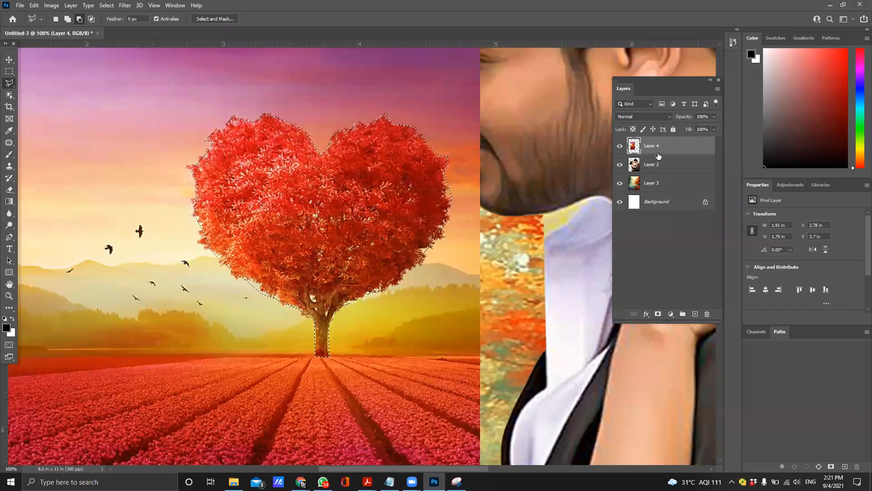
- Copy the selected heart tree onto its own layer with Layer Via Copy and delete the wallpaper layer underneath
right_click(328, 198)
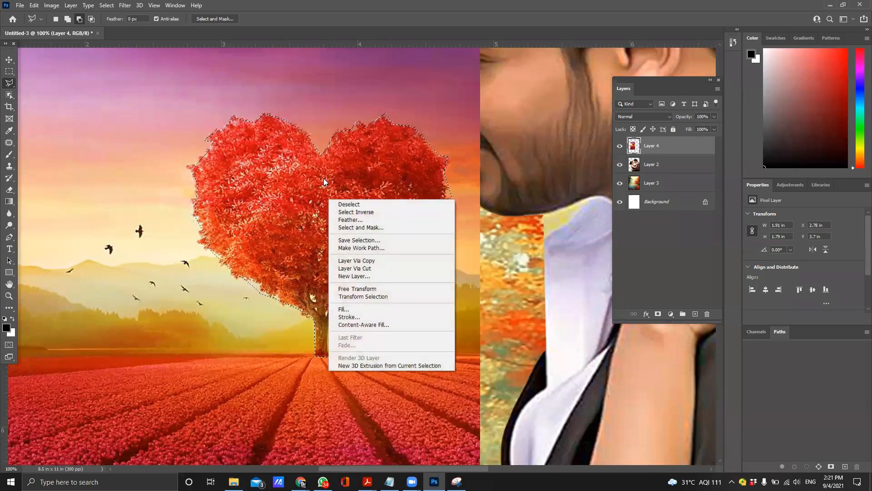
click(379, 262)
click(12, 62)
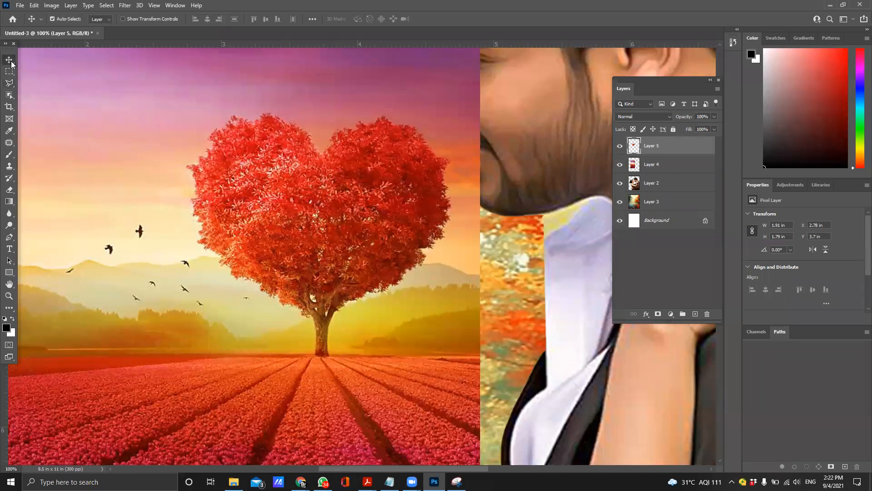
mouse_move(392, 192)
mouse_down()
mouse_move(554, 201)
mouse_move(423, 205)
mouse_up()
drag(162, 178, 135, 225)
key(Delete)
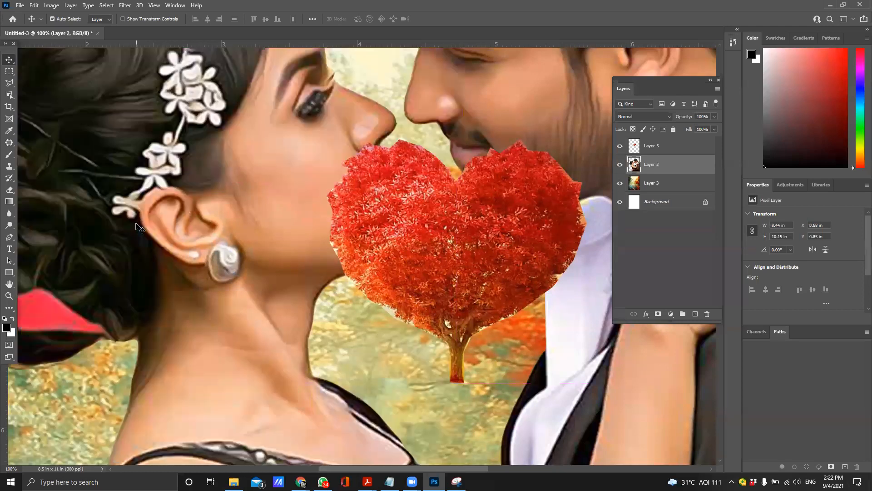
- Enlarge the heart tree with Free Transform to about 5.8 by 5.44 in
key(ctrl+minus)
key(ctrl+minus)
key(ctrl+minus)
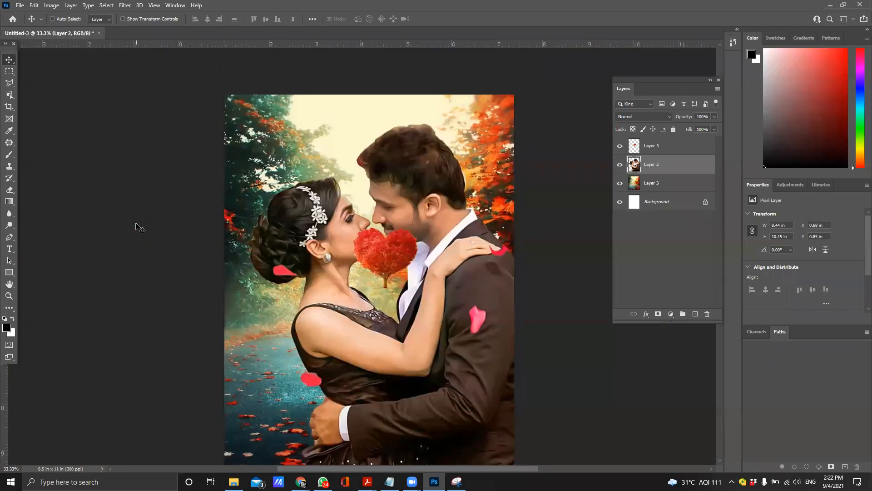
key(ctrl+minus)
drag(381, 252, 369, 260)
key(ctrl+t)
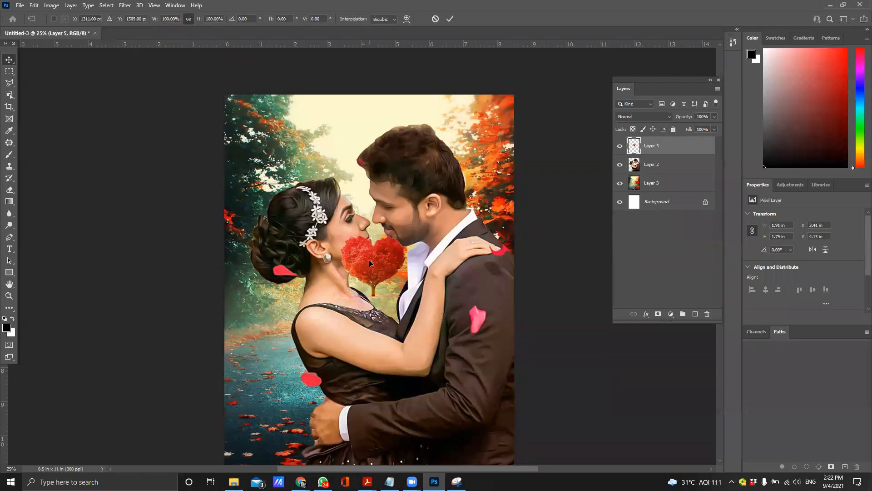
drag(406, 237, 540, 114)
key(Return)
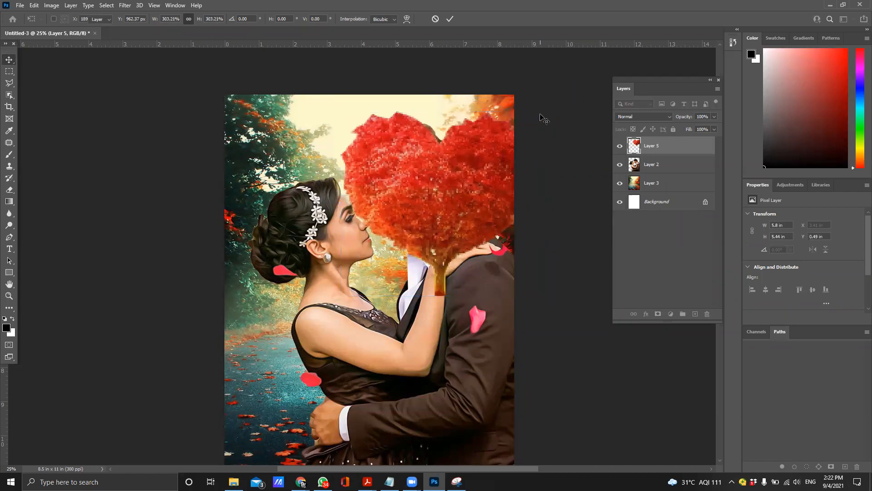
- Place the heart tree layer behind the couple and move the tree to the page's top edge, about X 1.35 in
drag(435, 178, 351, 169)
click(255, 166)
click(439, 234)
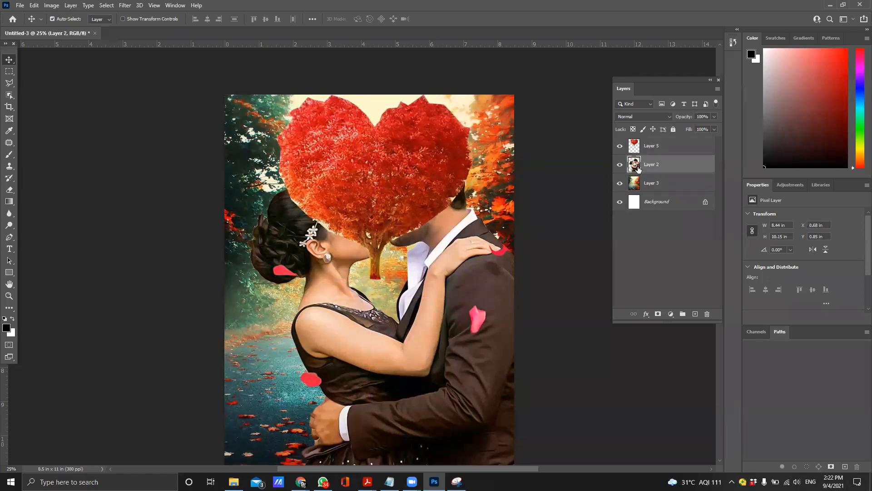
click(662, 149)
drag(662, 149, 646, 175)
mouse_move(356, 140)
mouse_down()
mouse_move(310, 151)
mouse_move(366, 131)
mouse_up()
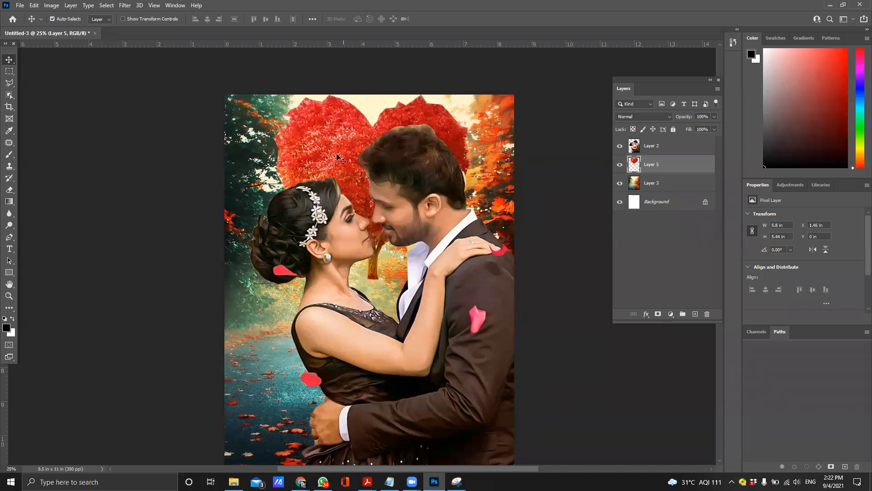
mouse_move(326, 155)
mouse_down()
mouse_move(279, 175)
mouse_move(338, 150)
mouse_up()
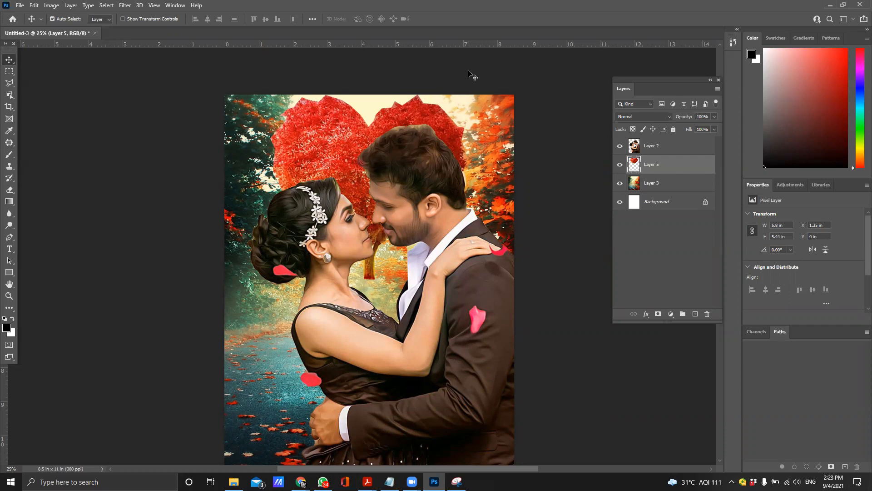
- Review the marquee and lasso tool variants, finishing with the Rectangular Marquee tool active
click(9, 72)
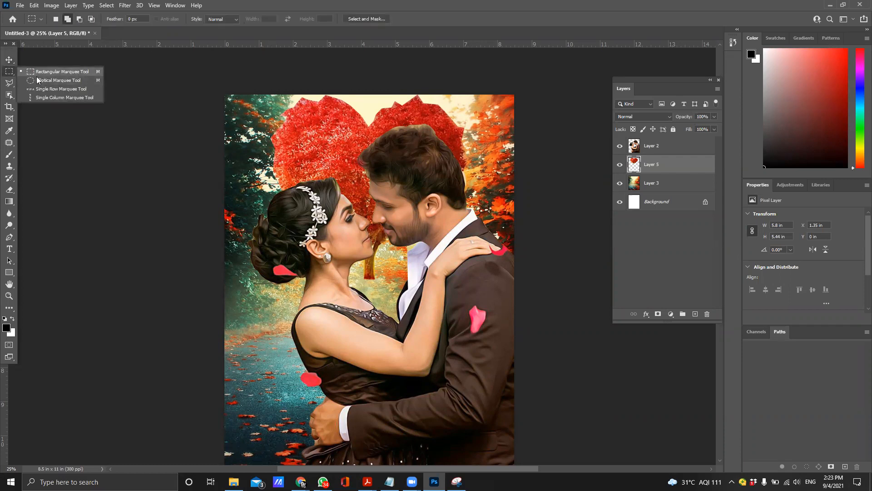
click(9, 84)
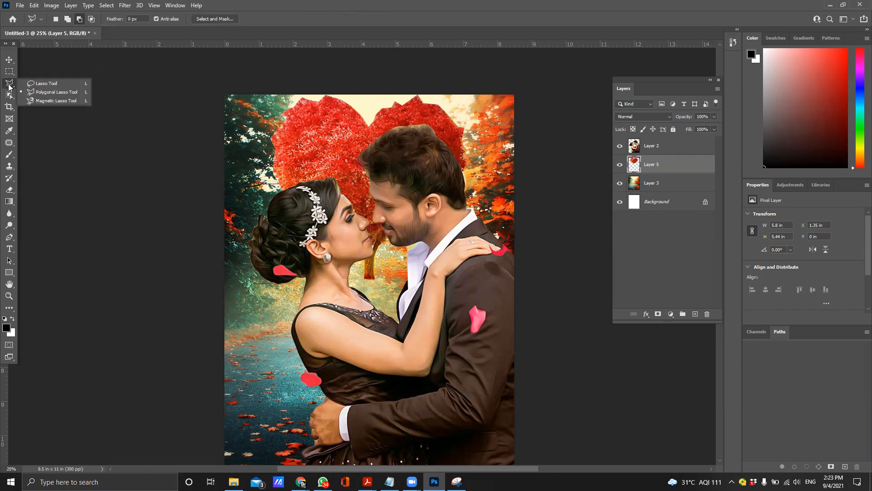
click(57, 92)
click(9, 71)
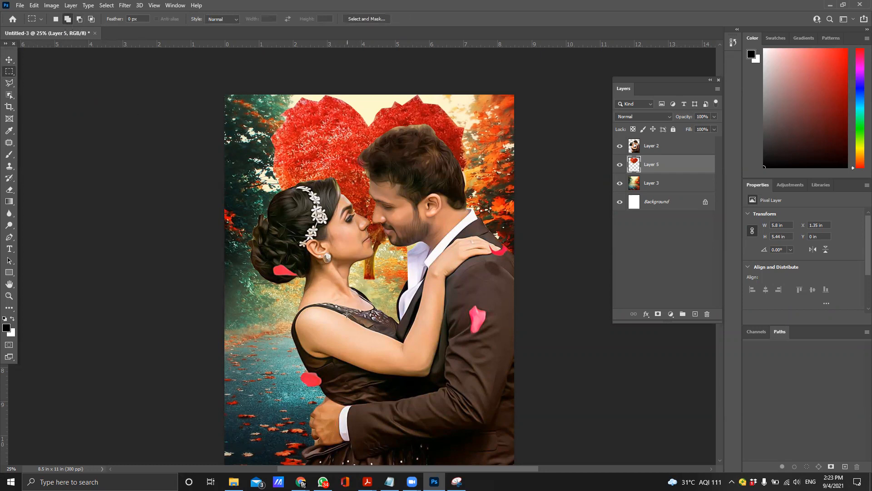
scroll(313, 273, down, 2)
scroll(336, 254, up, 1)
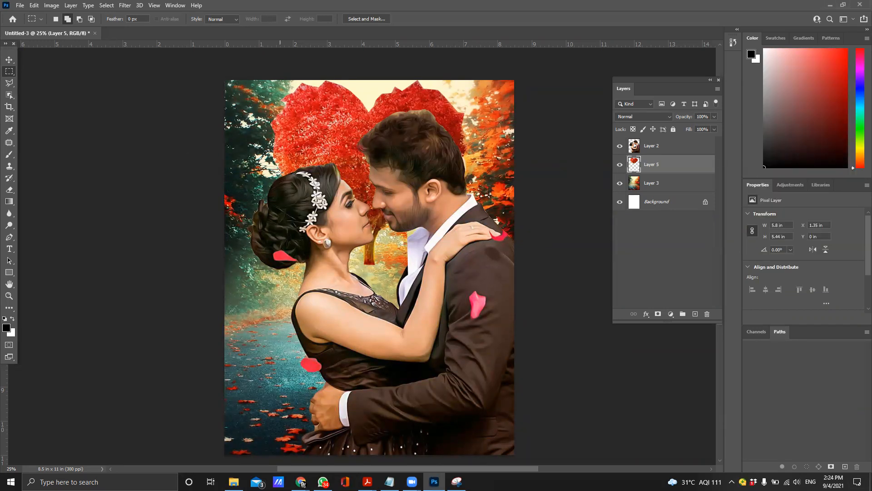
- Save the composition to the Desktop as a Photoshop file named demo with Maximize Compatibility on
click(20, 6)
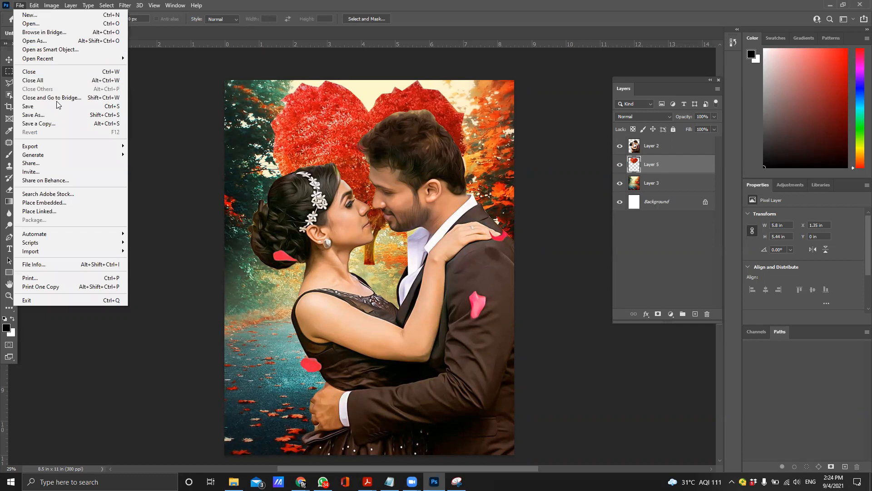
click(33, 115)
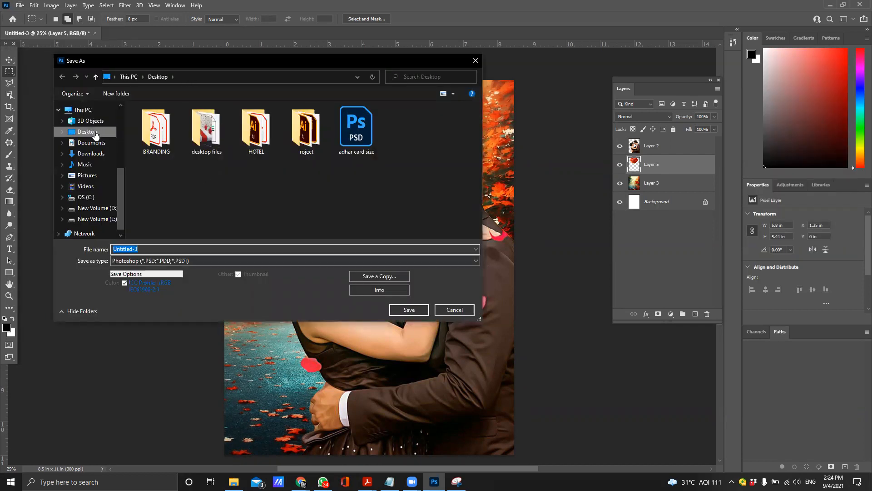
drag(138, 249, 104, 249)
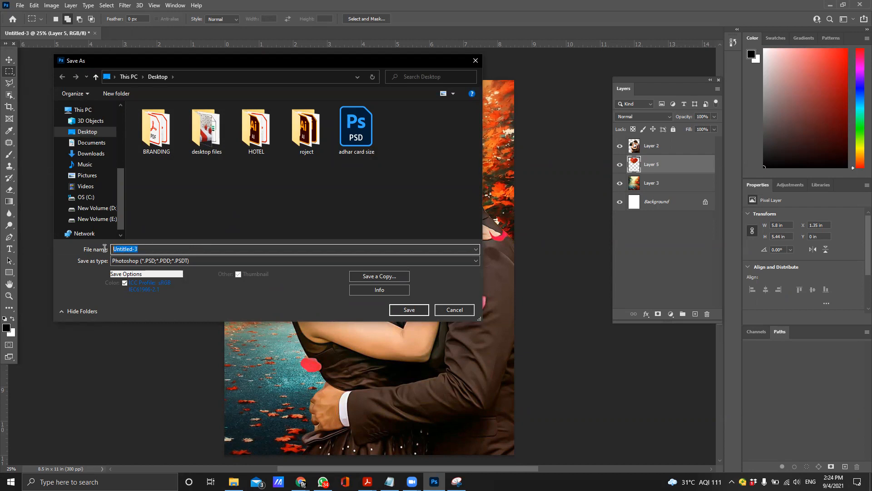
text(de)
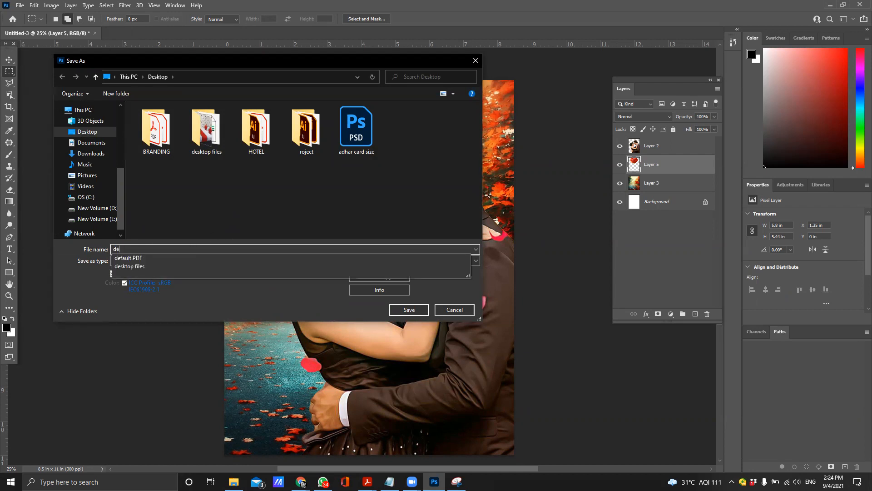
text(mo)
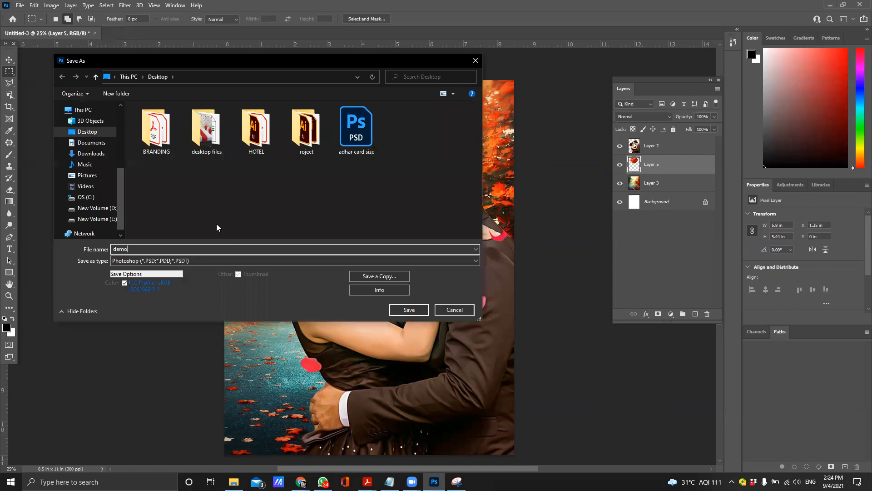
click(411, 308)
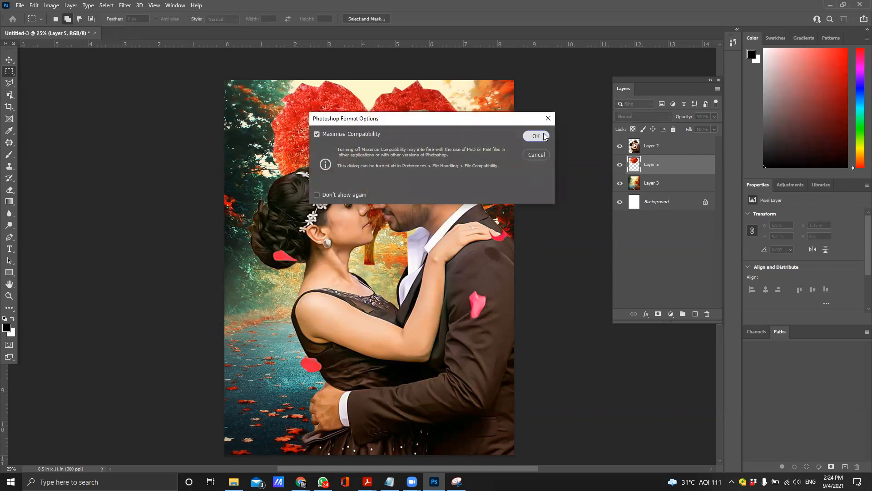
click(542, 134)
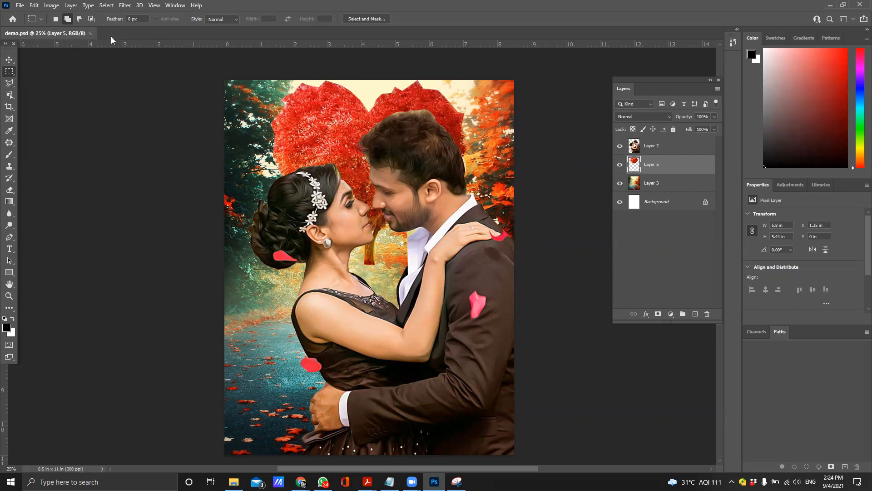
- Close demo.psd and reopen it from the Desktop to check that its layers are preserved
click(90, 33)
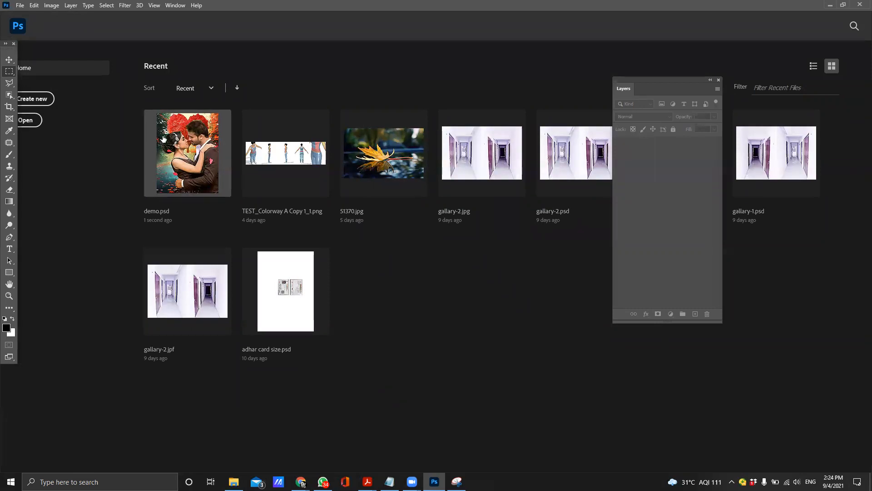
click(20, 7)
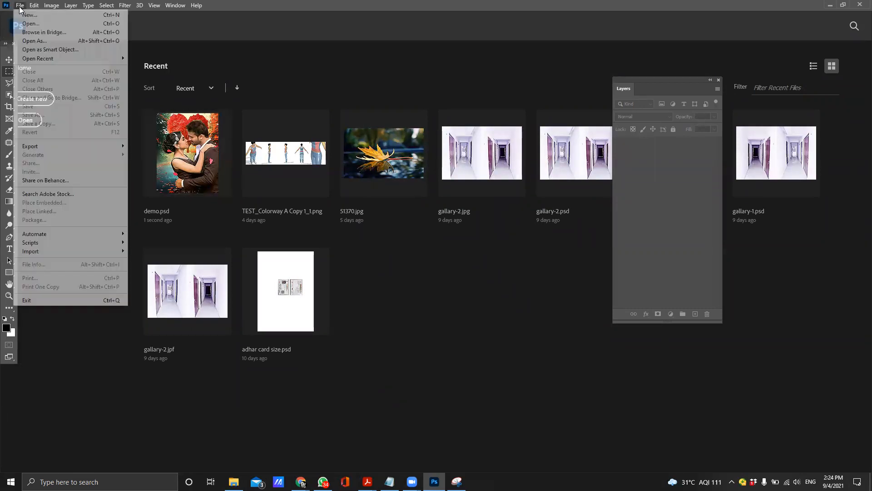
click(40, 26)
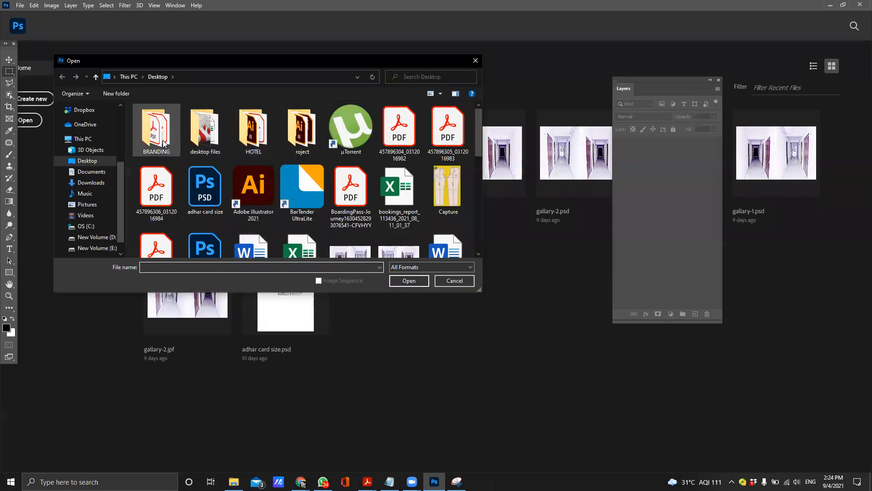
scroll(313, 207, down, 5)
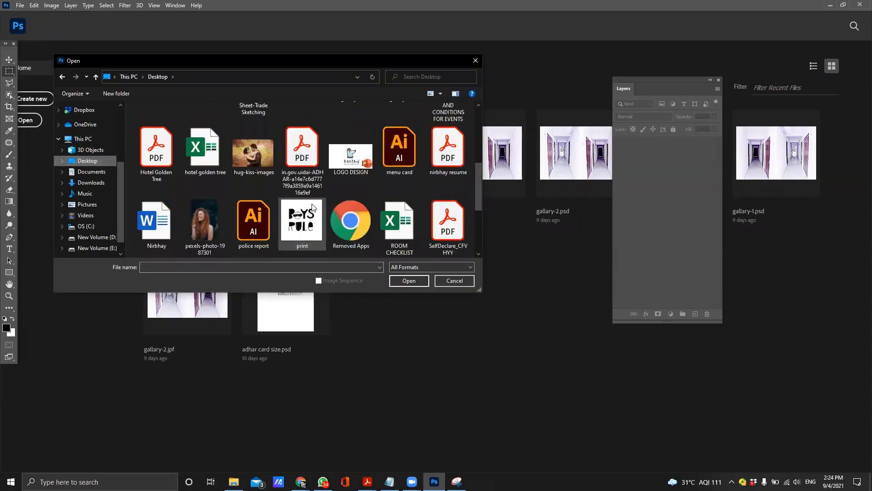
scroll(312, 204, down, 4)
scroll(318, 203, up, 3)
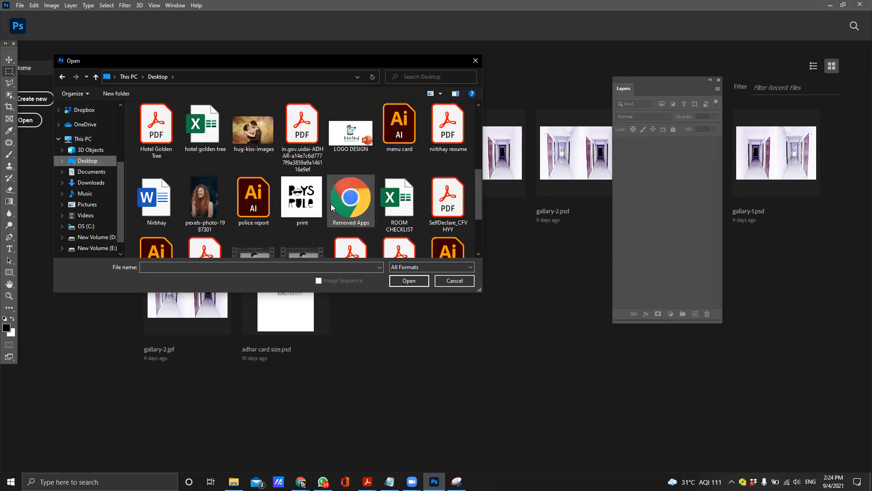
scroll(318, 202, up, 6)
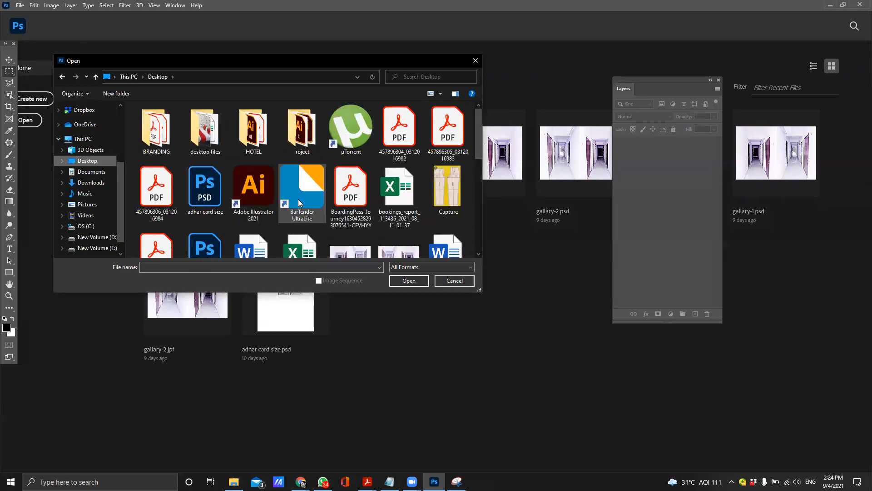
scroll(298, 199, down, 3)
click(209, 155)
click(399, 281)
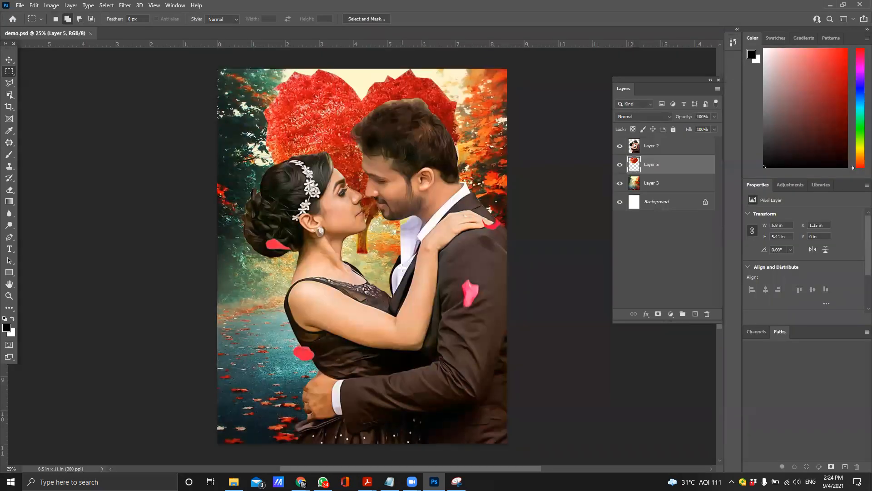
scroll(402, 268, down, 2)
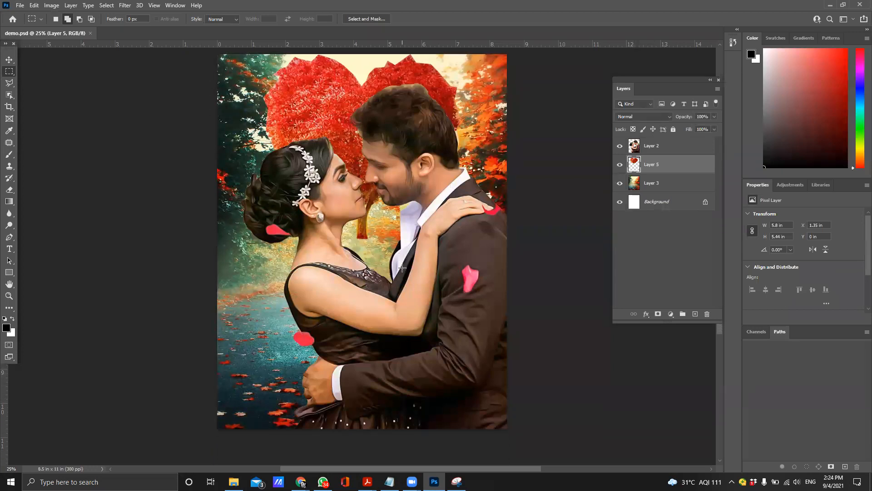
scroll(430, 255, up, 1)
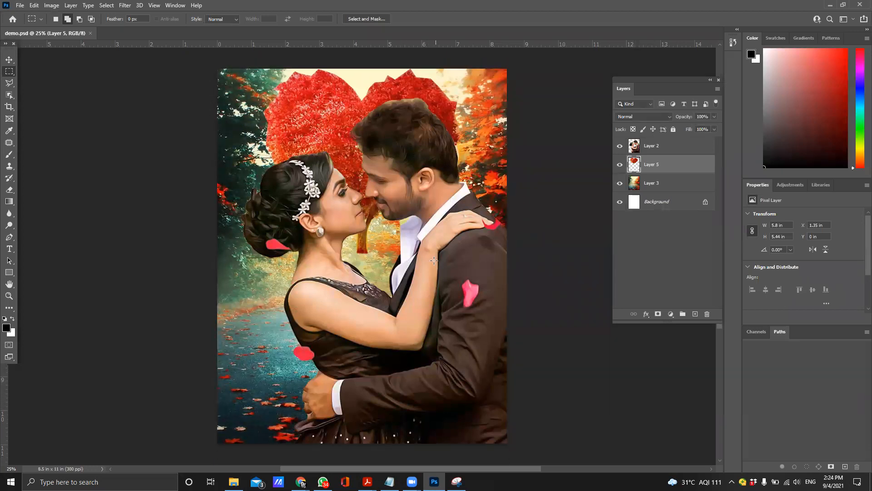
- Check which file formats Save As offers for the composition, leaving without saving
click(21, 6)
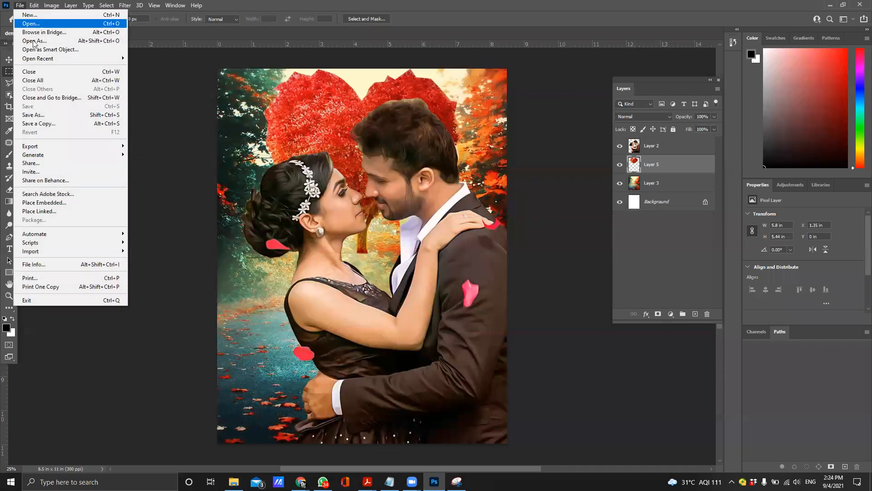
click(67, 115)
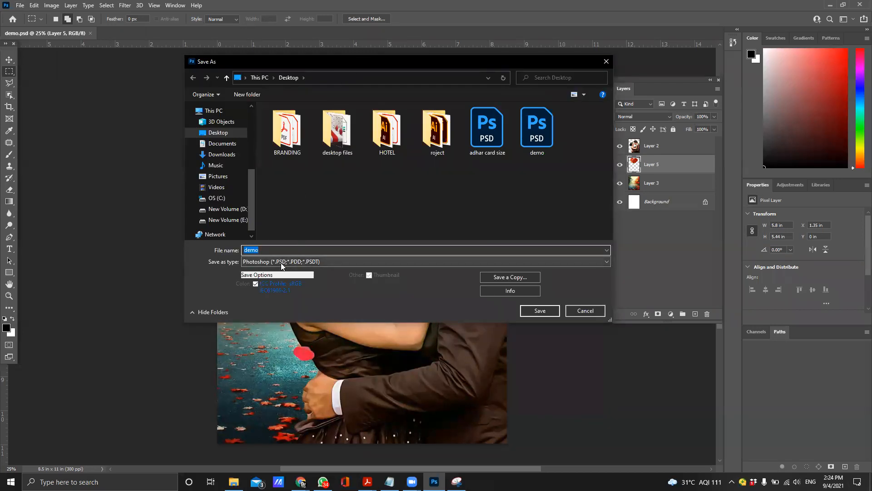
click(280, 263)
click(281, 263)
click(281, 262)
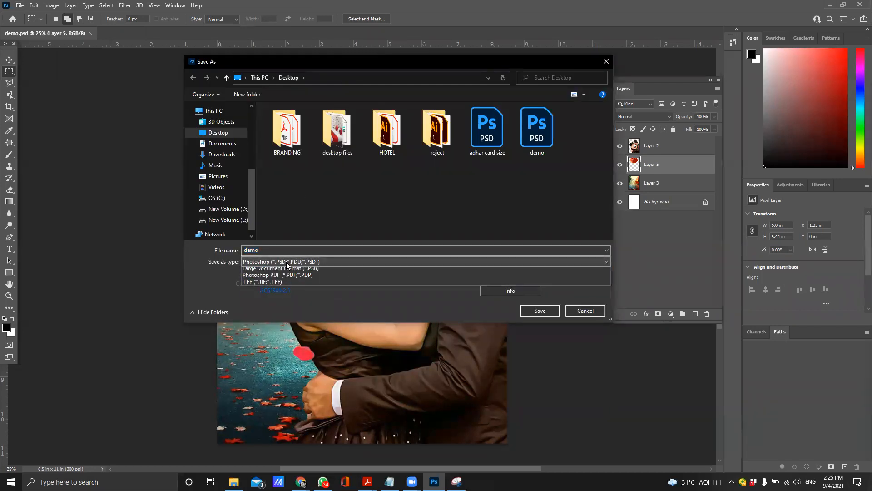
click(396, 235)
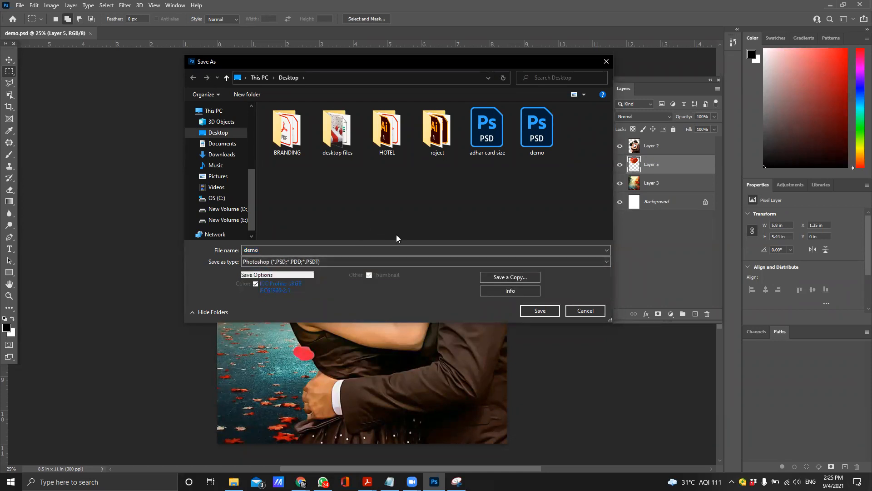
click(585, 311)
- Try to export the whole composition with Export As at 1x size
click(20, 6)
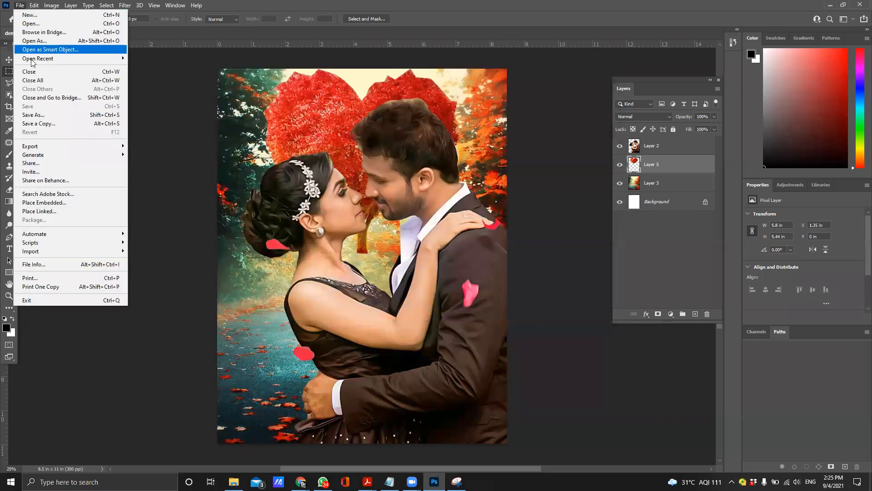
mouse_move(65, 147)
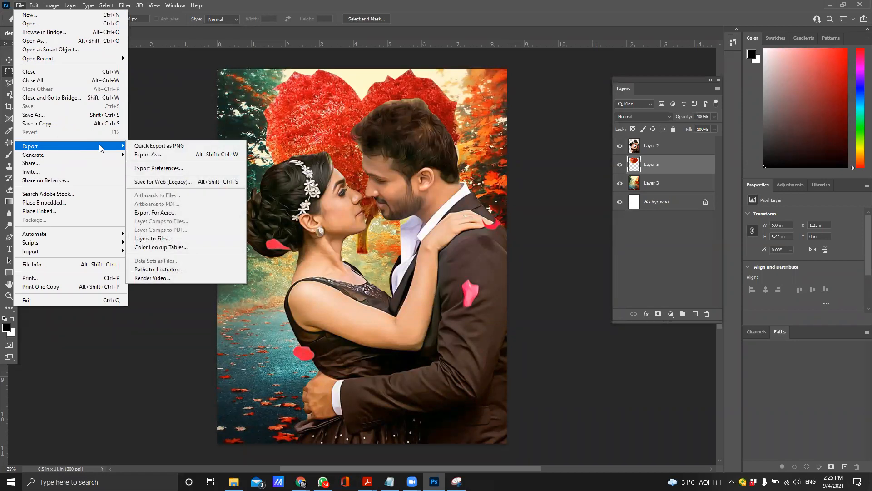
click(171, 154)
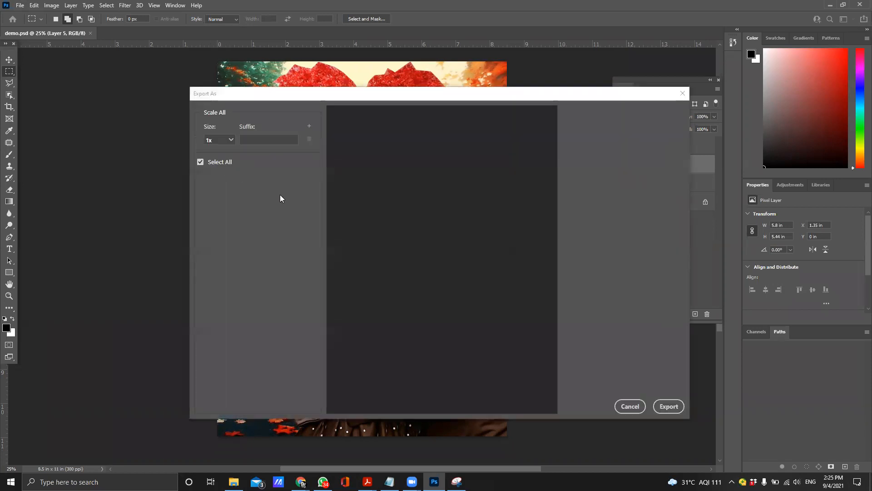
click(659, 407)
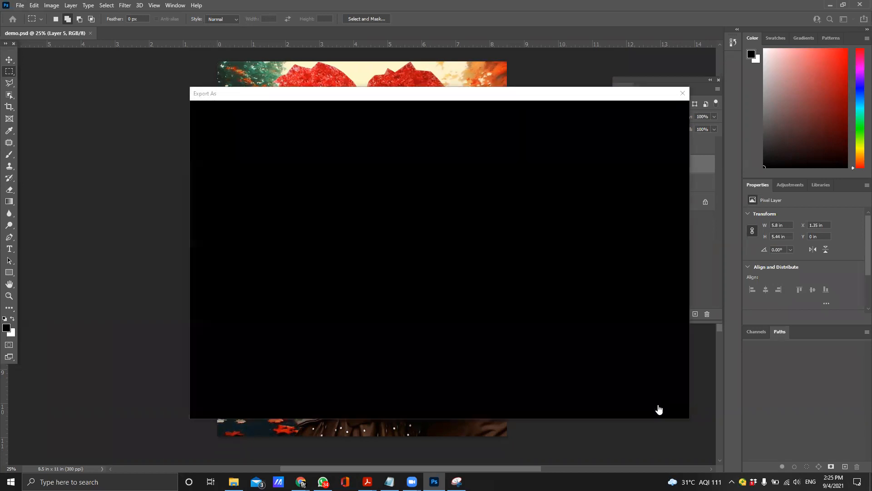
- Export the composition with Save for Web as a High quality JPEG named demo on the Desktop
click(20, 5)
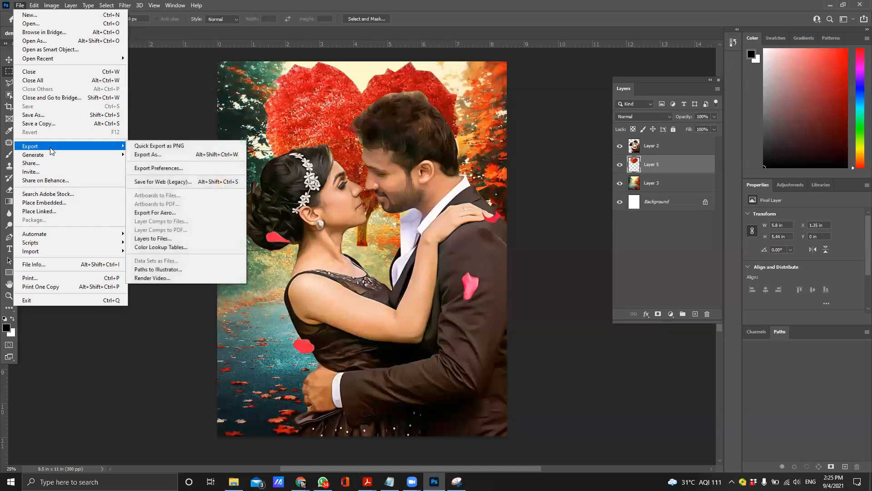
click(192, 185)
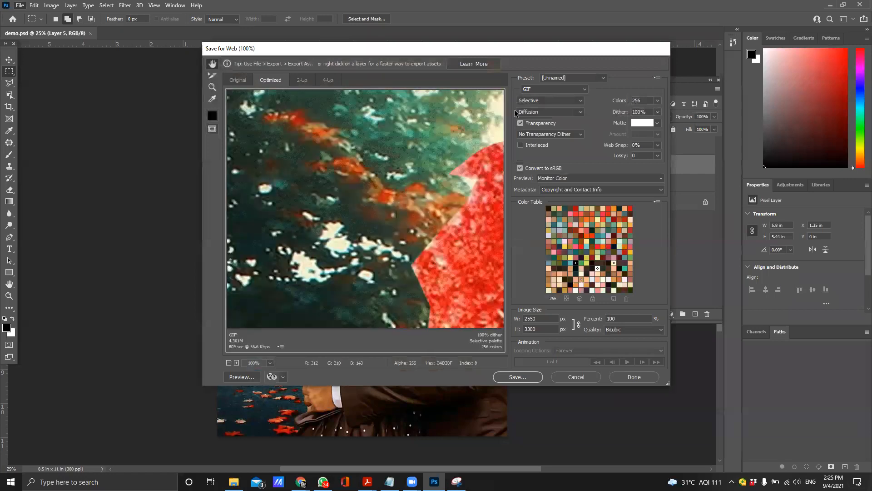
click(536, 90)
click(536, 105)
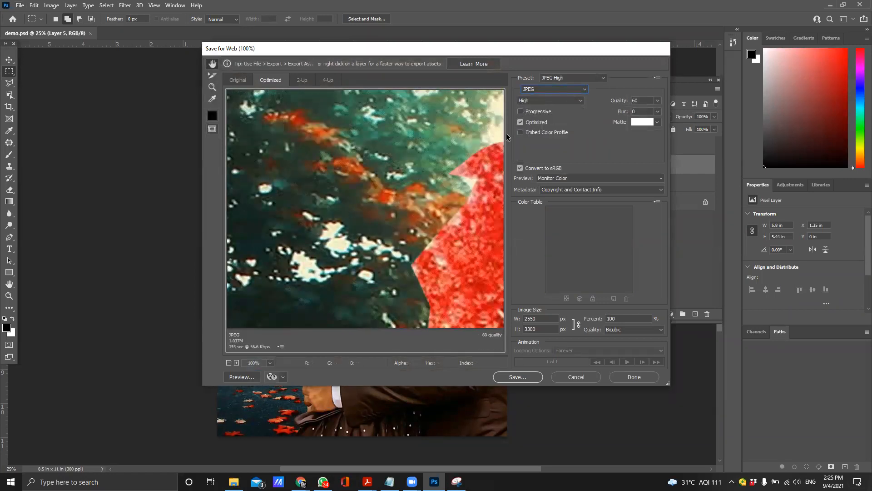
click(518, 377)
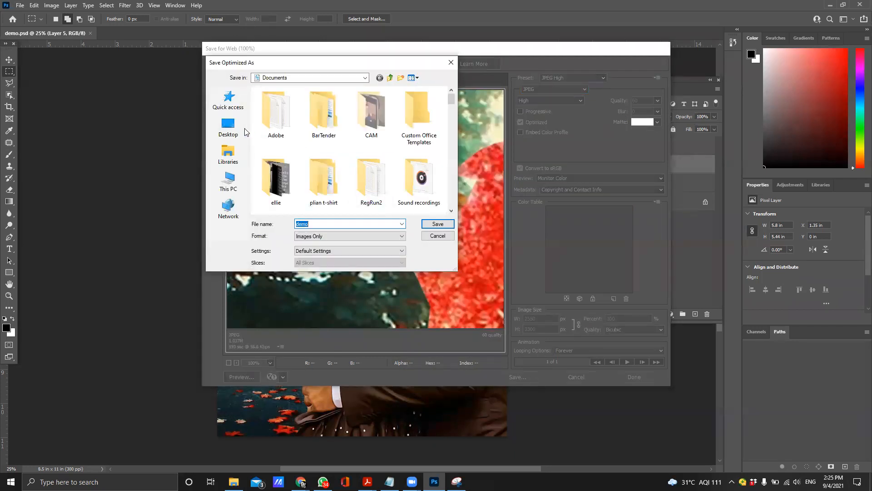
click(242, 130)
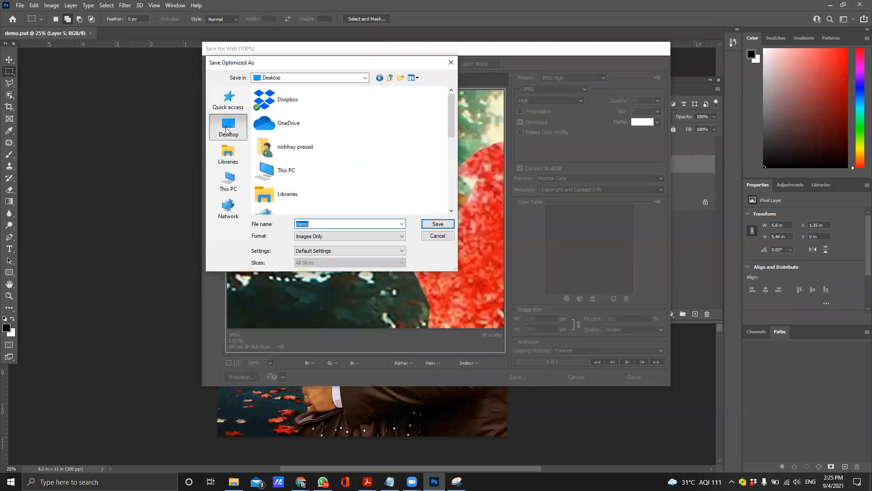
click(445, 224)
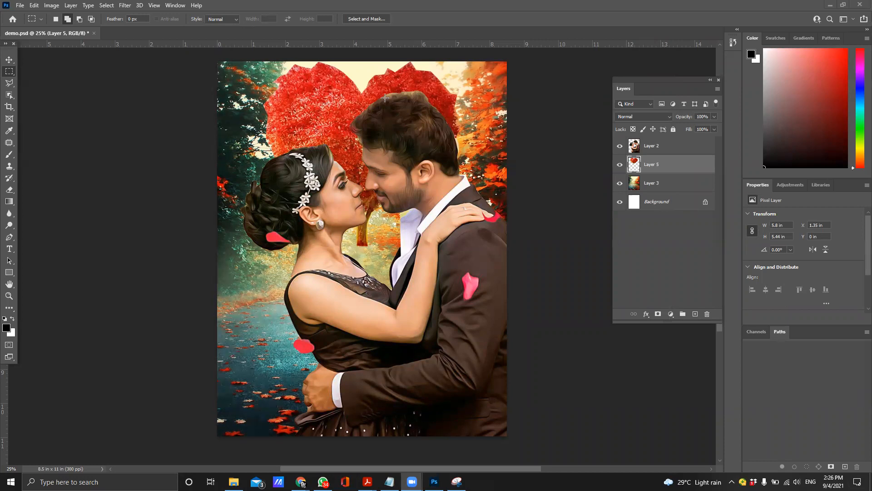
click(20, 6)
click(75, 115)
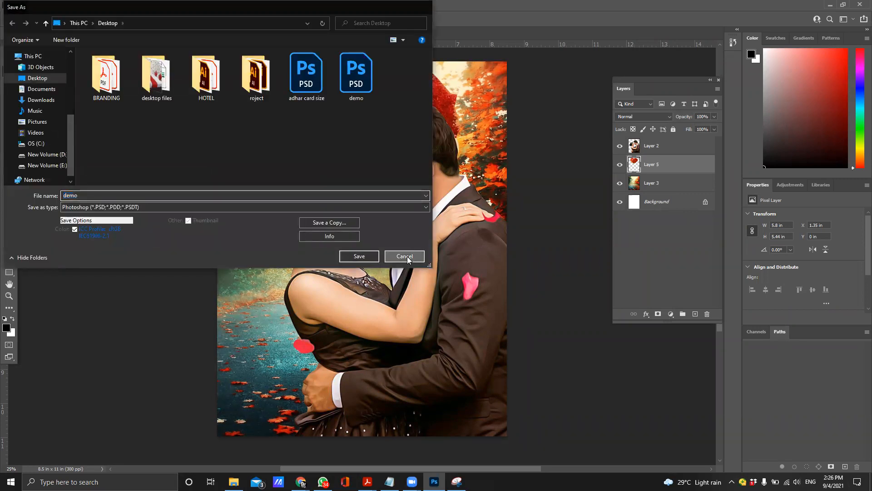
click(405, 256)
click(20, 6)
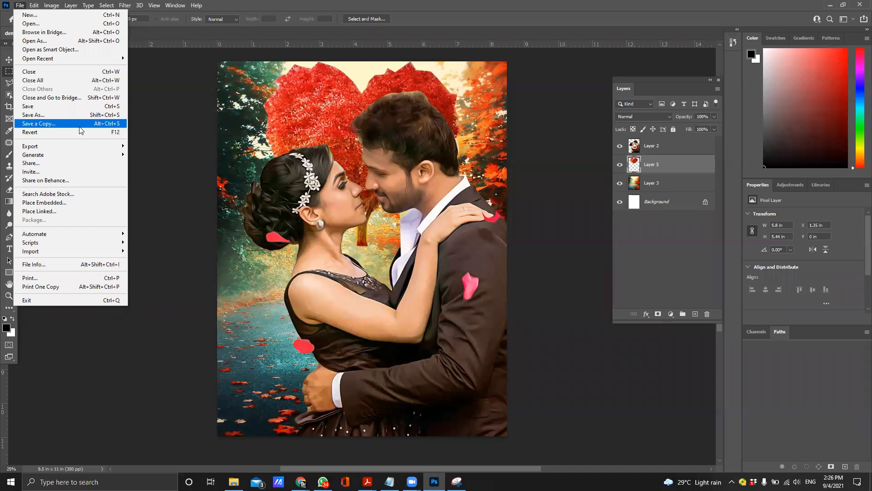
click(81, 124)
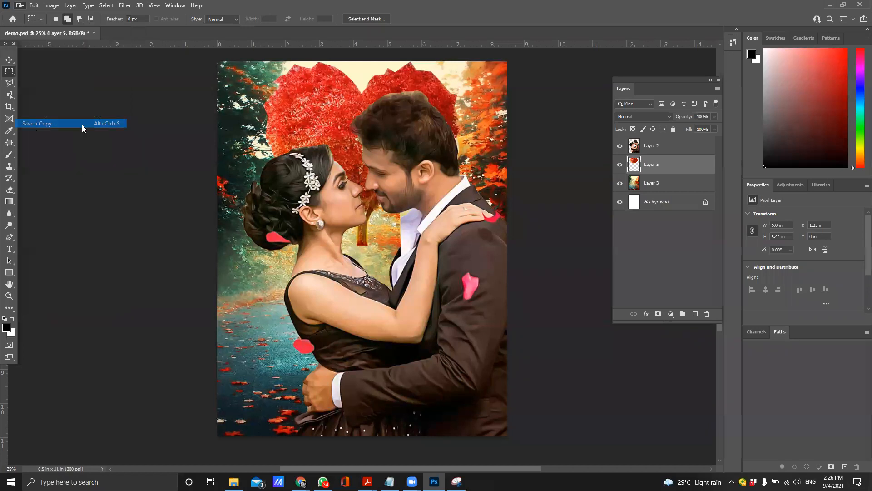
click(418, 277)
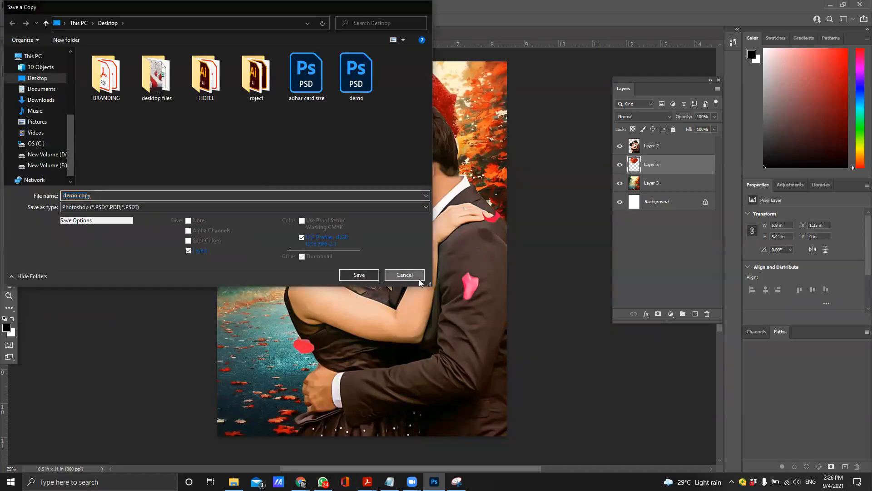
- Save a JPEG copy of the composition named demo copy to the Desktop at Maximum quality 12, Baseline ("Standard")
click(18, 5)
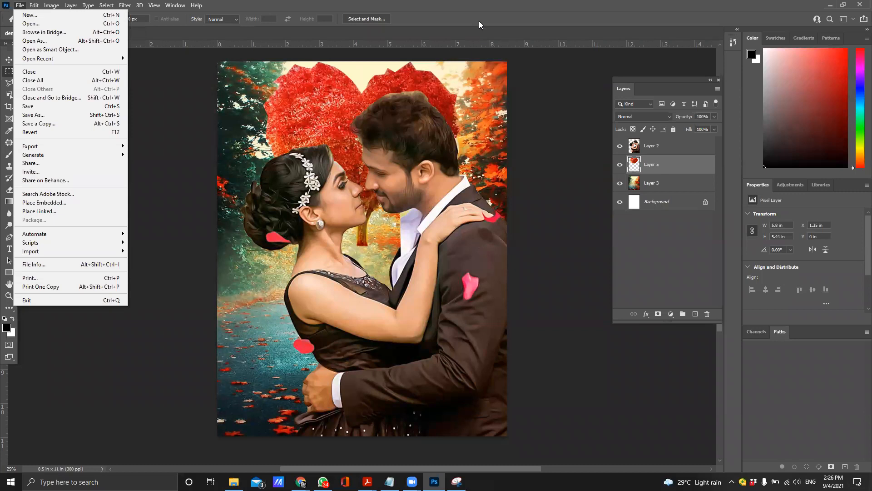
click(66, 128)
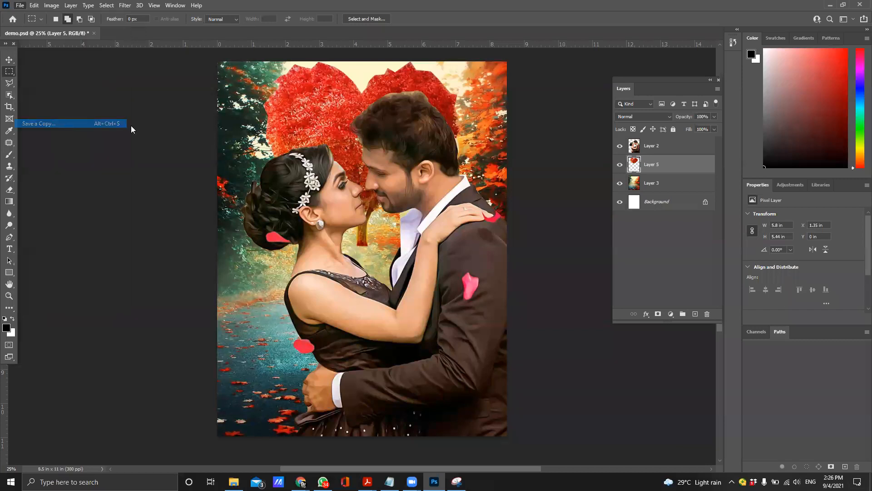
click(180, 207)
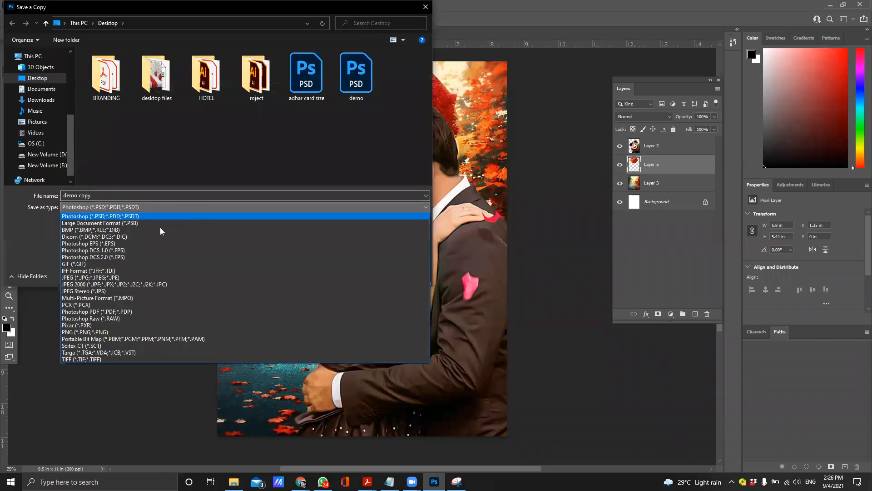
click(122, 277)
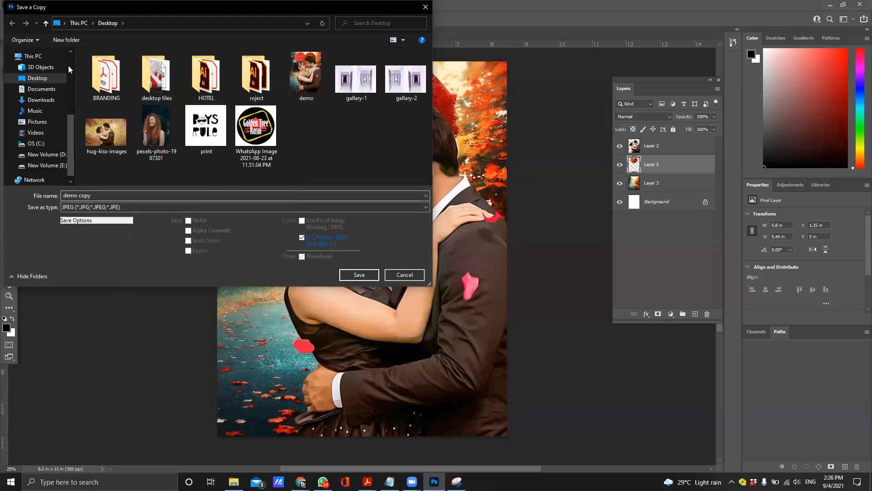
click(42, 79)
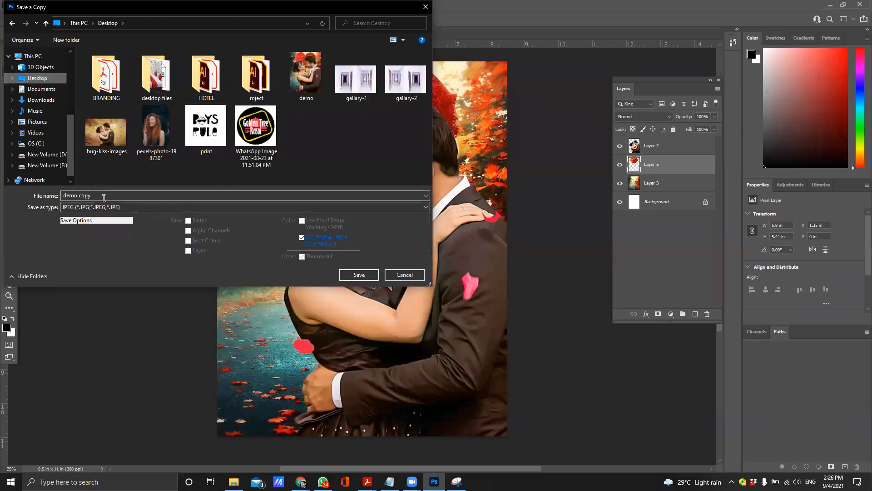
click(360, 275)
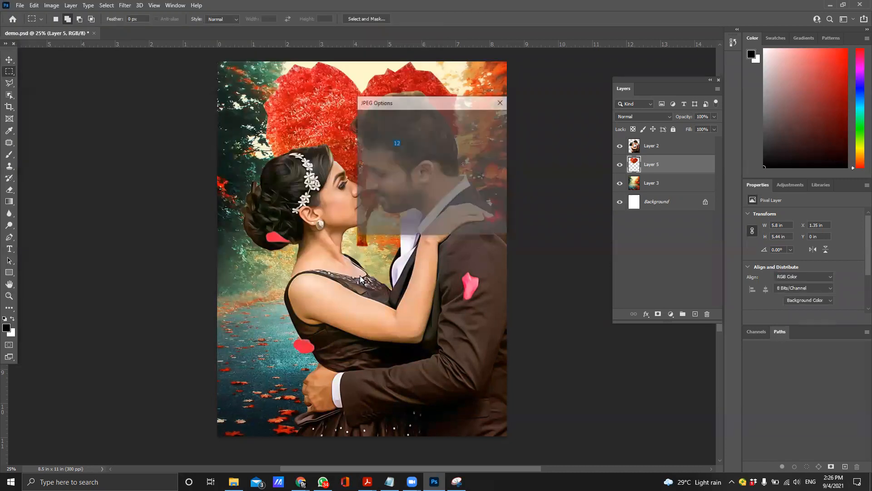
drag(454, 161, 470, 166)
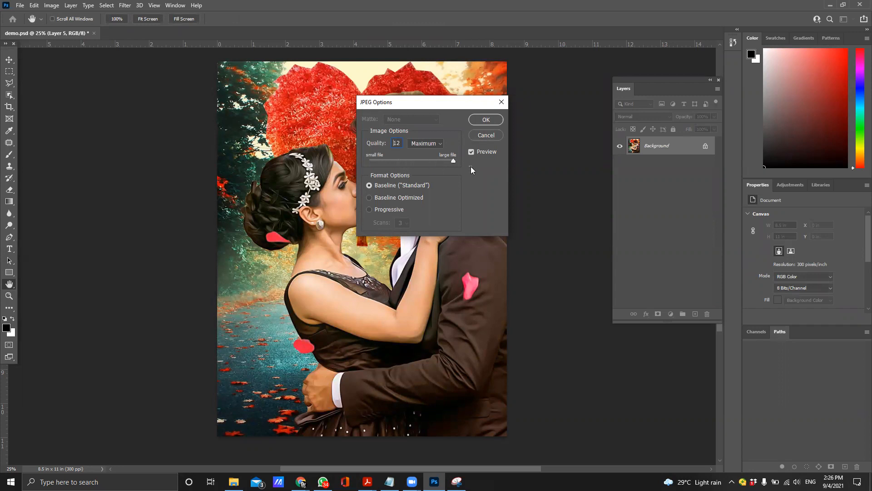
click(484, 119)
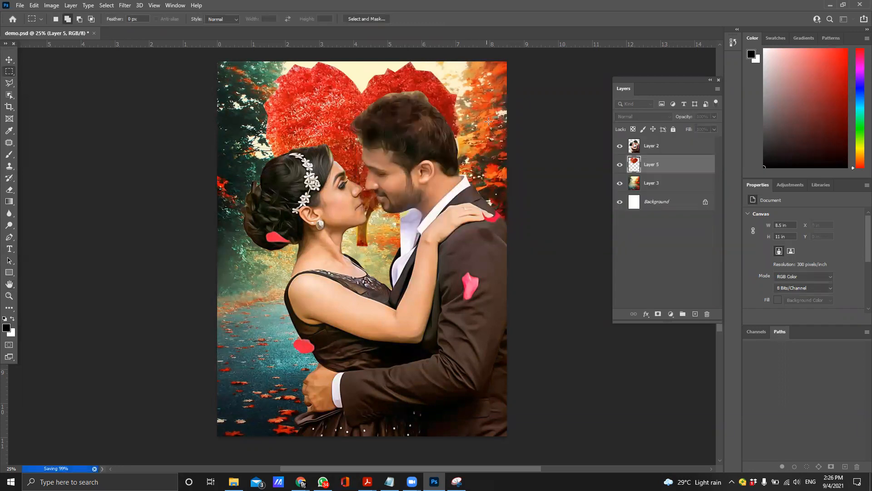
- Open the list of file commands for the composition
click(20, 5)
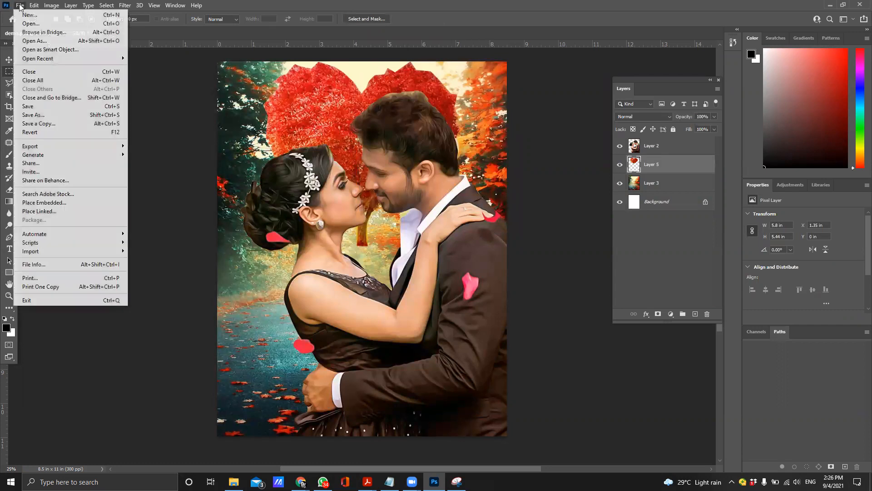